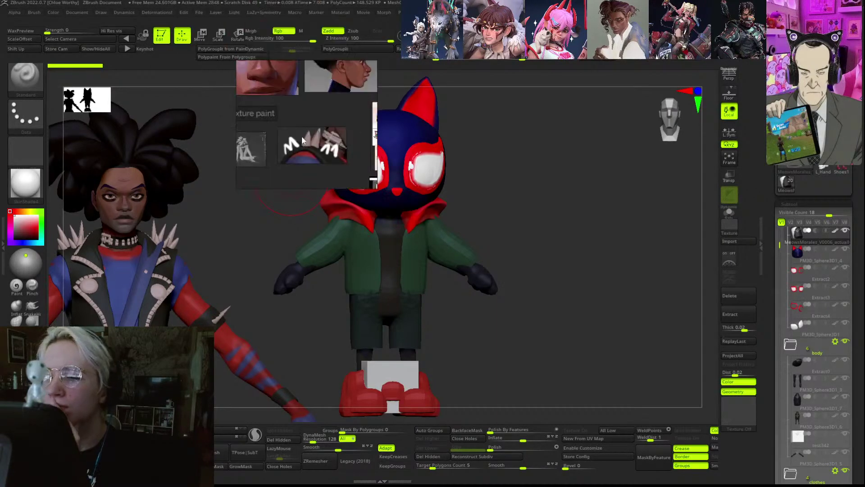
- Look over the whole reference image board and put it away
right_click_drag(295, 112, 215, 142)
mouse_move(216, 144)
middle_mouse_down()
mouse_move(229, 183)
mouse_move(229, 149)
middle_mouse_up()
scroll(225, 173, "down", 2)
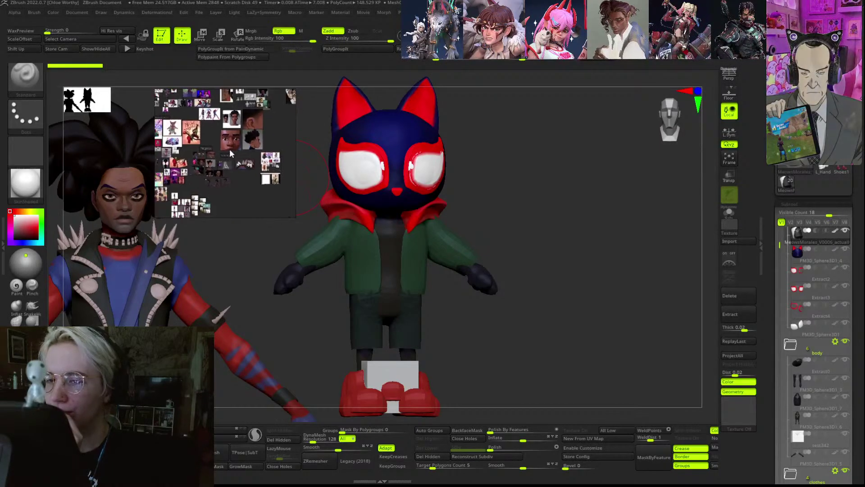
key("alt+Tab")
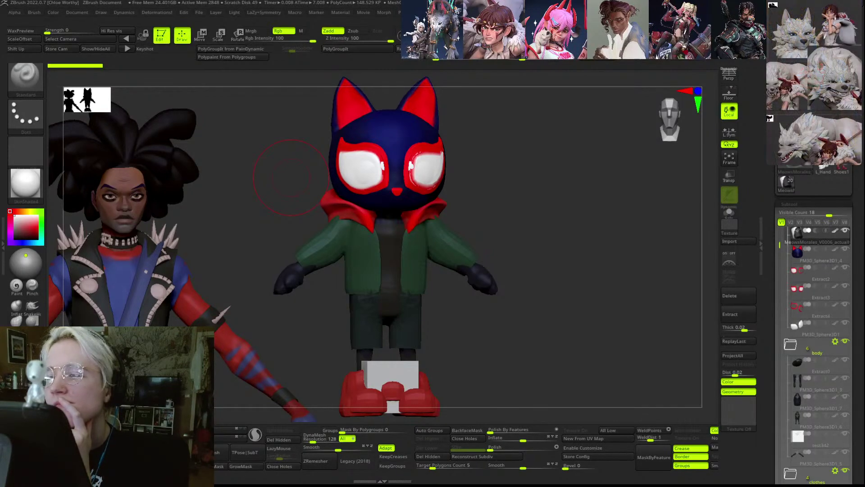
- Select the cat character's head, choose a dark colour with the Paint brush and adjust the brush's draw size
left_click_drag(565, 274, 530, 225)
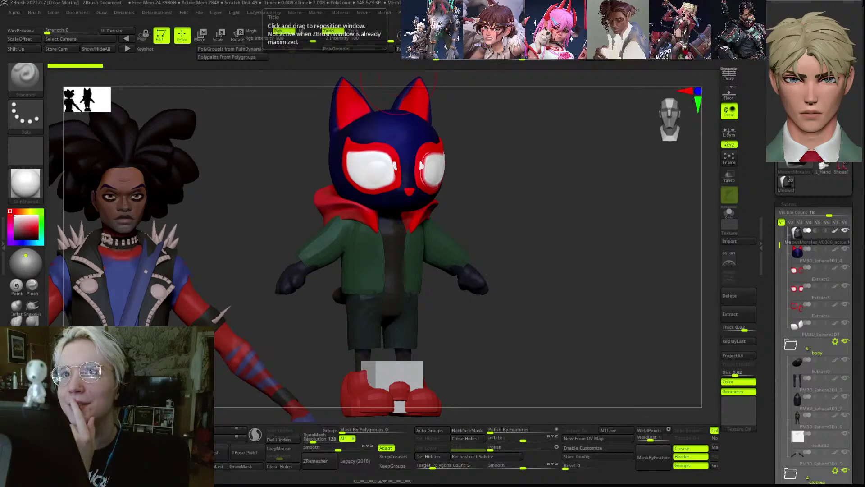
left_click_drag(537, 236, 507, 239)
left_click(405, 124, "alt")
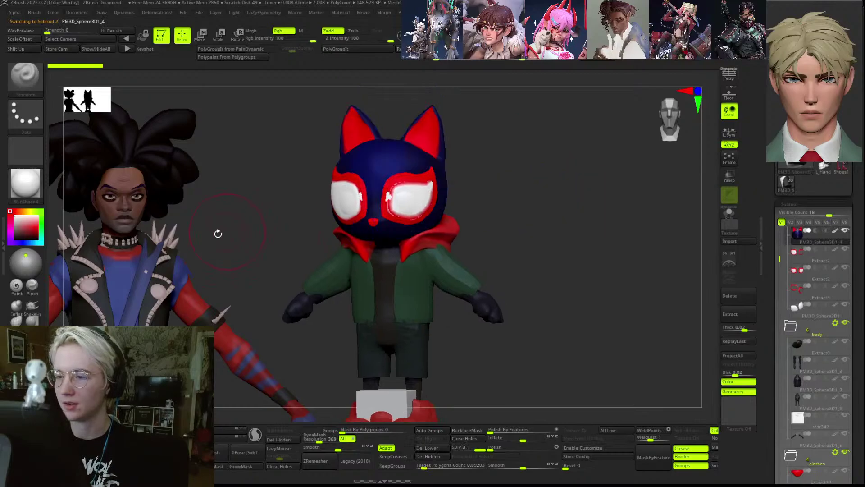
left_click(14, 232)
left_click_drag(558, 168, 527, 173)
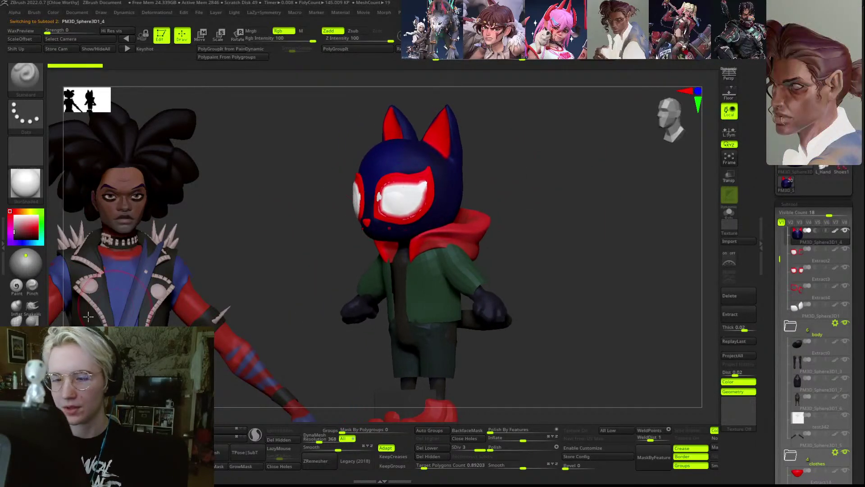
left_click(17, 285)
key("s")
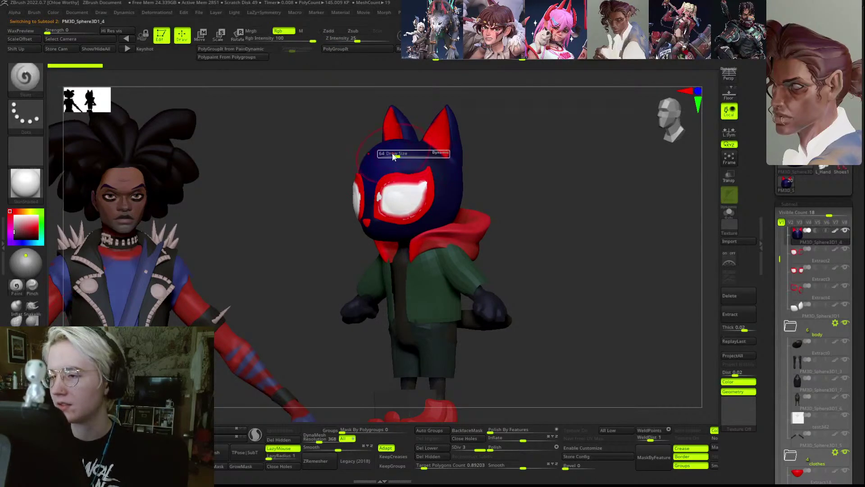
mouse_move(384, 158)
left_mouse_down()
mouse_move(379, 180)
mouse_move(397, 156)
left_mouse_up()
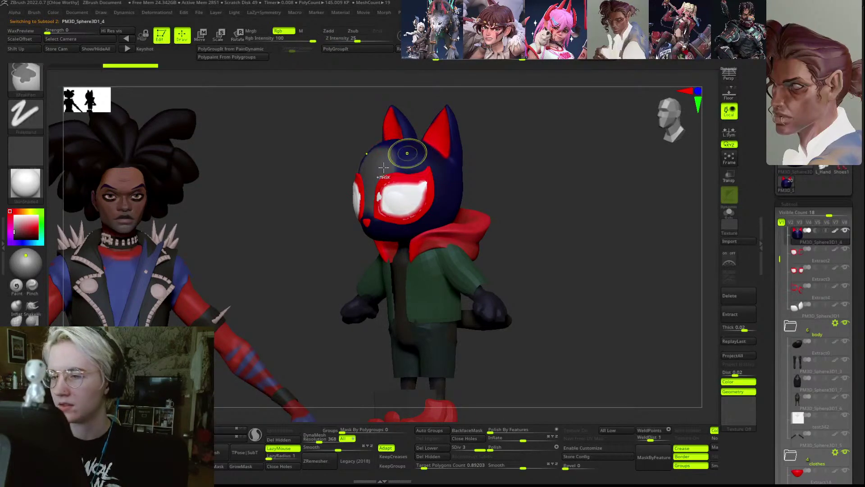
- Undo the last stroke, switch to near-black and paint over the dark blue on the face and forehead
key("ctrl+z")
left_click(13, 235)
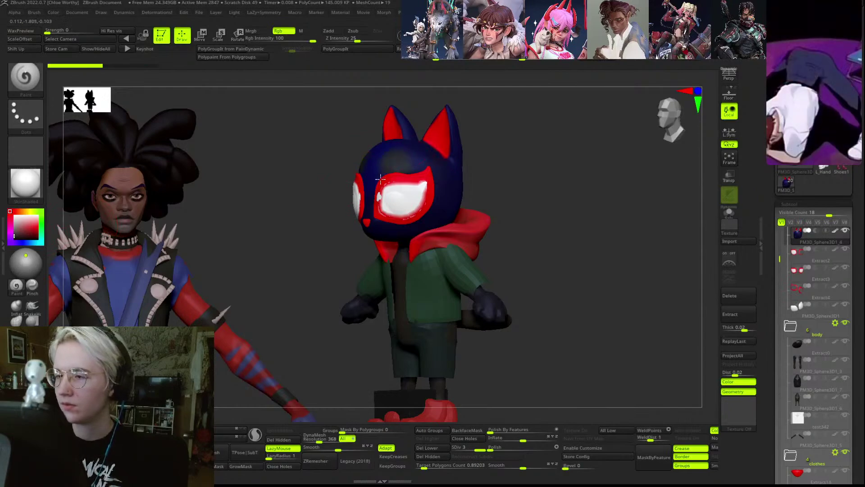
left_click_drag(491, 147, 534, 143)
key("c")
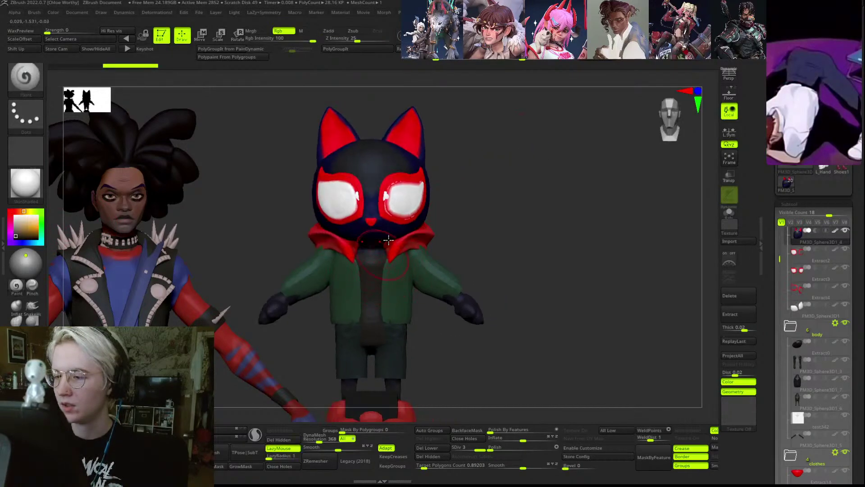
mouse_move(505, 176)
left_mouse_down()
mouse_move(407, 161)
mouse_move(427, 149)
mouse_move(468, 182)
mouse_move(460, 124)
left_mouse_up()
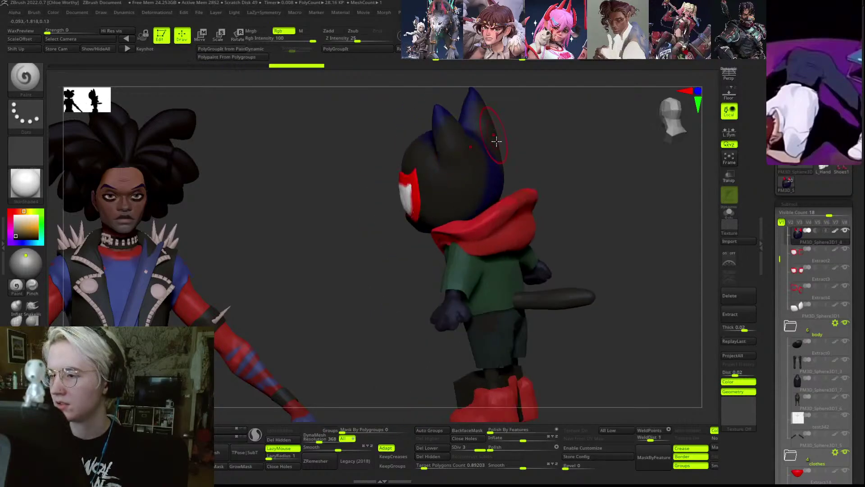
- Paint the crown around the ears and the backs of the ears near-black
mouse_move(493, 158)
left_mouse_down()
mouse_move(488, 188)
mouse_move(563, 131)
mouse_move(612, 124)
mouse_move(566, 236)
mouse_move(506, 250)
mouse_move(506, 286)
mouse_move(517, 292)
mouse_move(514, 278)
mouse_move(545, 279)
mouse_move(446, 219)
mouse_move(397, 275)
left_mouse_up()
key("c")
key("c")
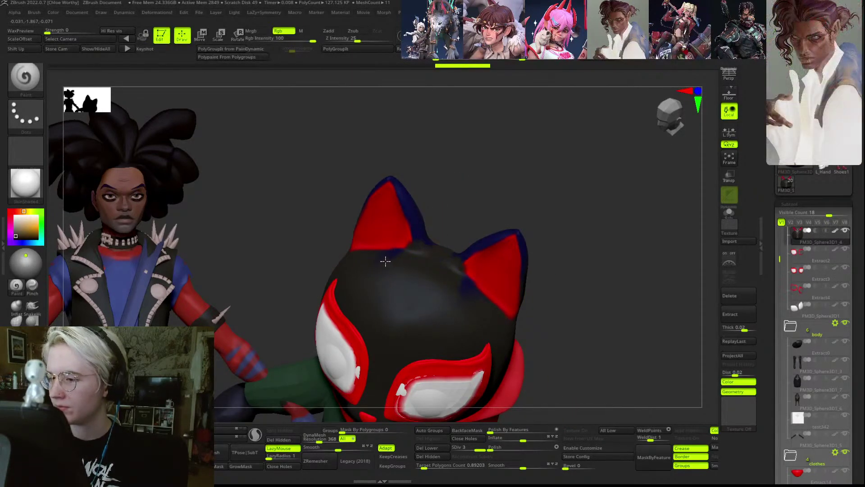
mouse_move(456, 234)
left_mouse_down()
mouse_move(454, 215)
mouse_move(407, 180)
left_mouse_up()
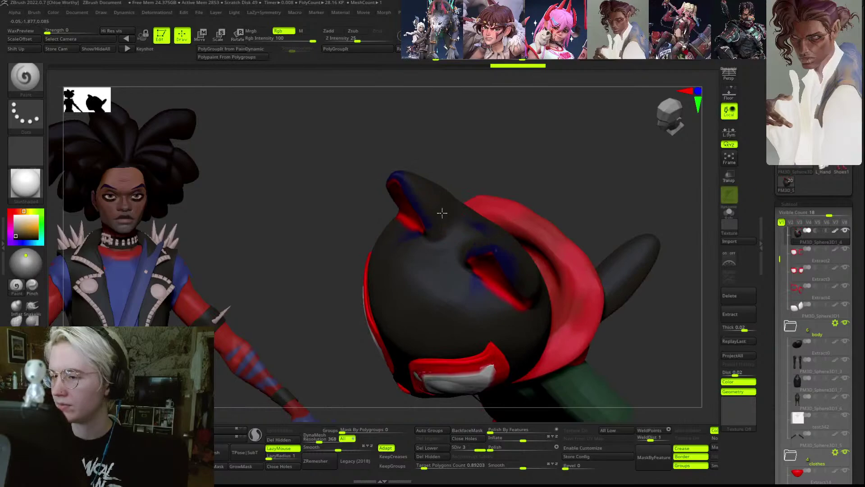
left_click_drag(442, 212, 402, 183)
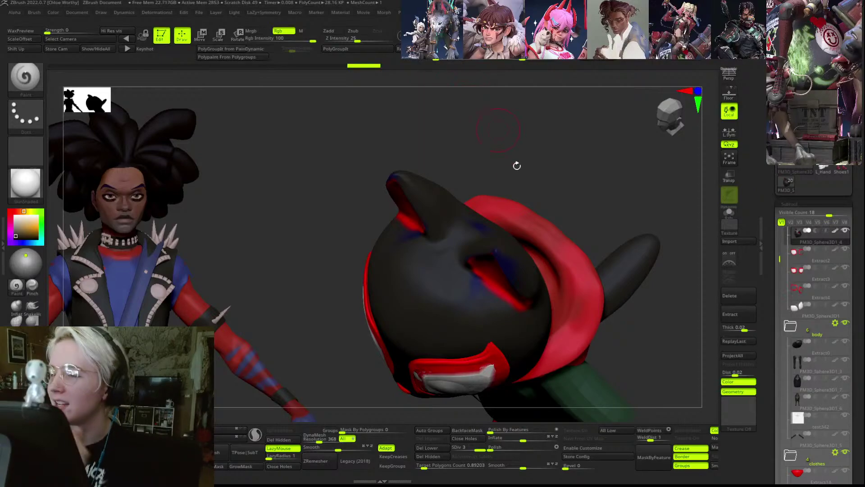
- Switch to the model with the red laced boots for a look and return to the cat character
left_click_drag(515, 164, 696, 137)
left_click(828, 174)
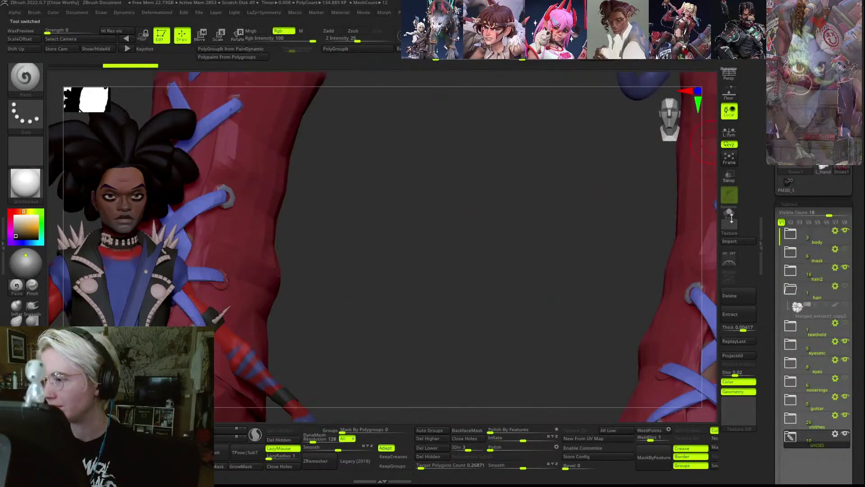
left_click_drag(622, 205, 804, 193, "alt")
left_click_drag(483, 216, 640, 135)
left_click(785, 185)
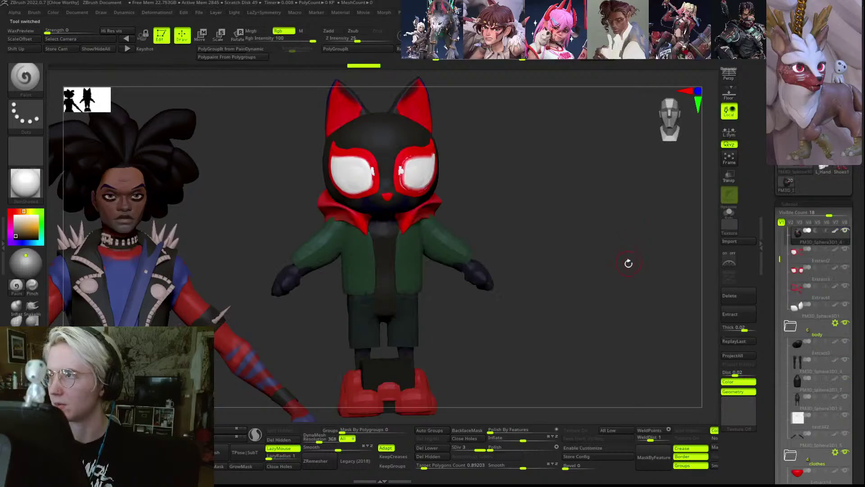
- Sample the ears' red and repaint the dark smudges along the inner ear edges with a smaller brush
left_click_drag(587, 236, 620, 284)
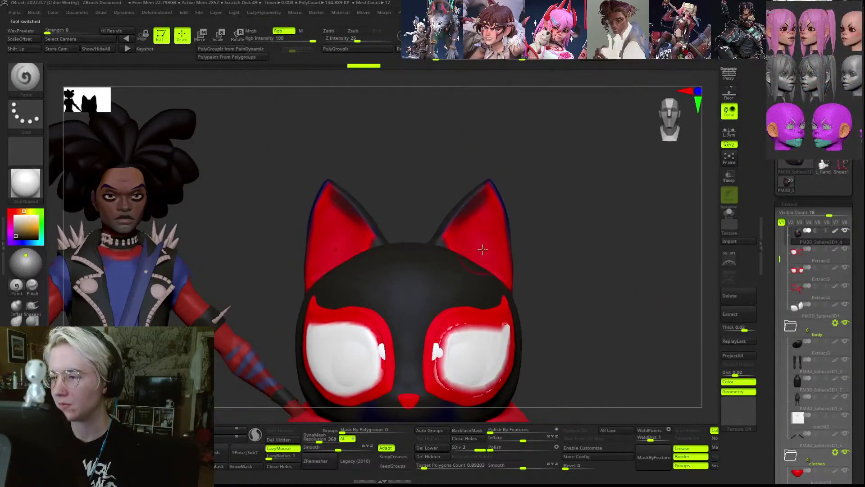
key("c")
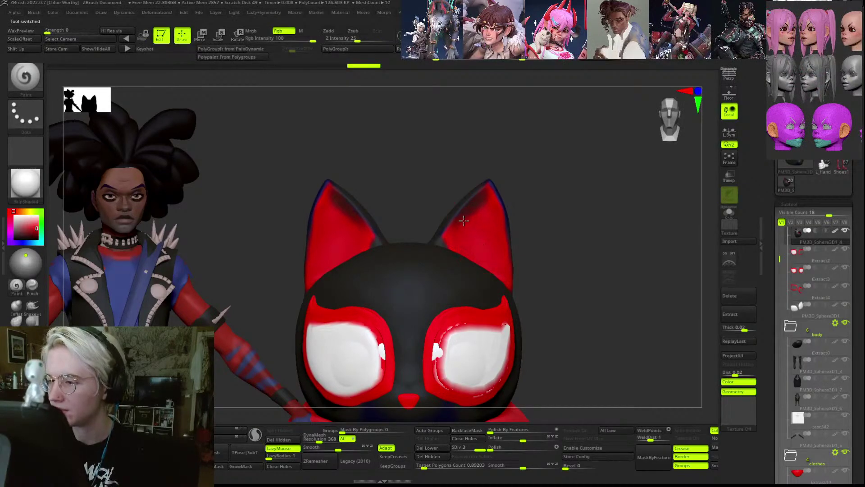
key("s")
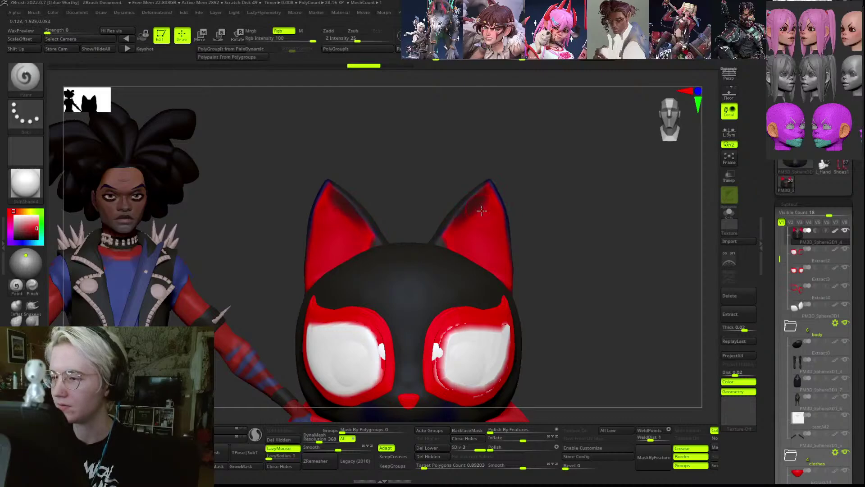
key("s")
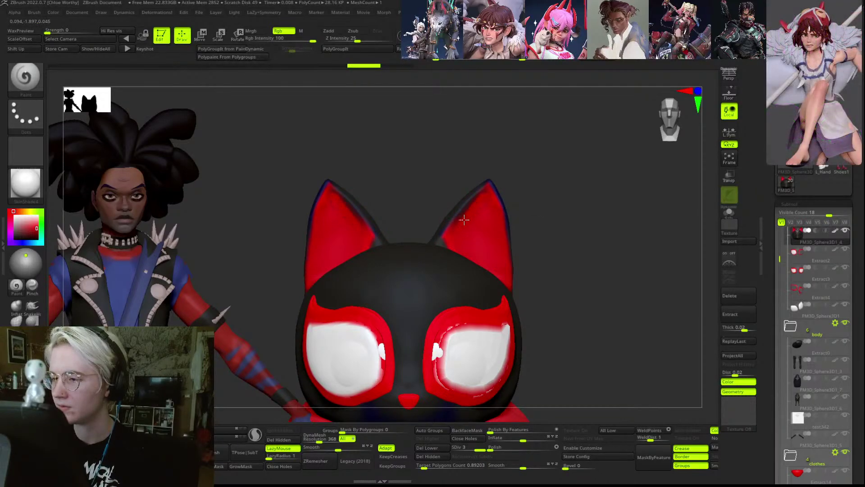
left_click_drag(528, 176, 442, 235)
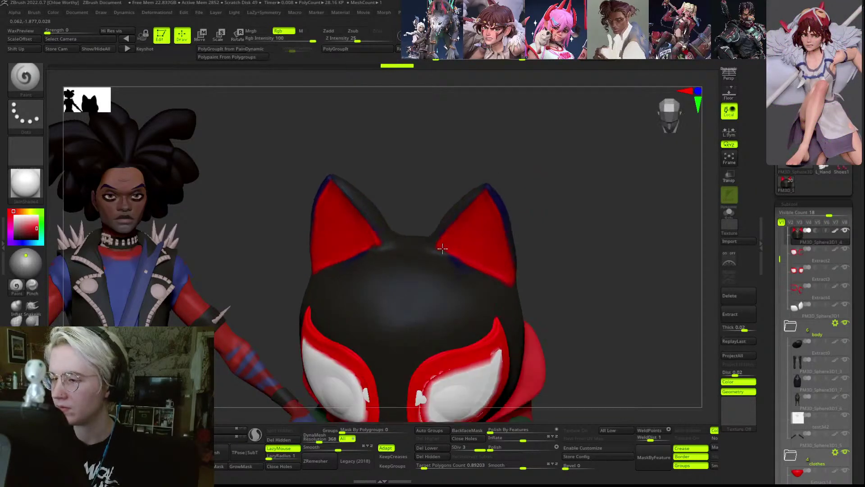
- Sample the head's near-black and paint over the blue at the ear bases and on the outer sides of the ears
key("c")
key("s")
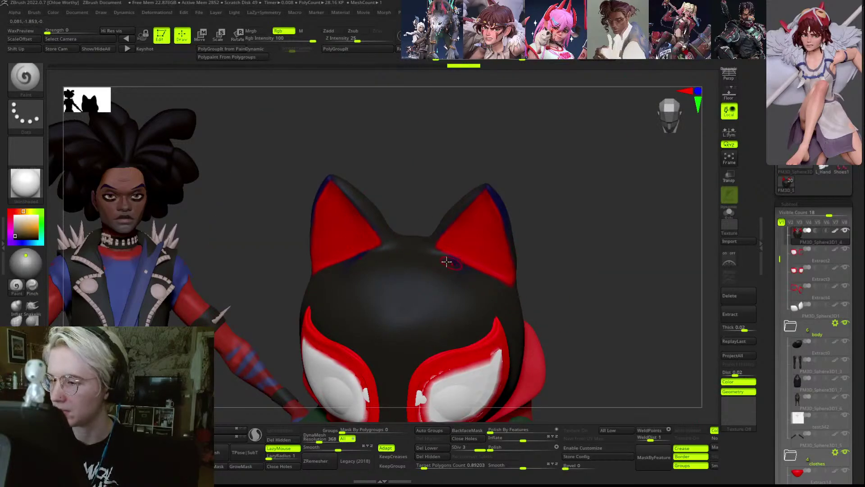
left_click_drag(494, 249, 570, 210)
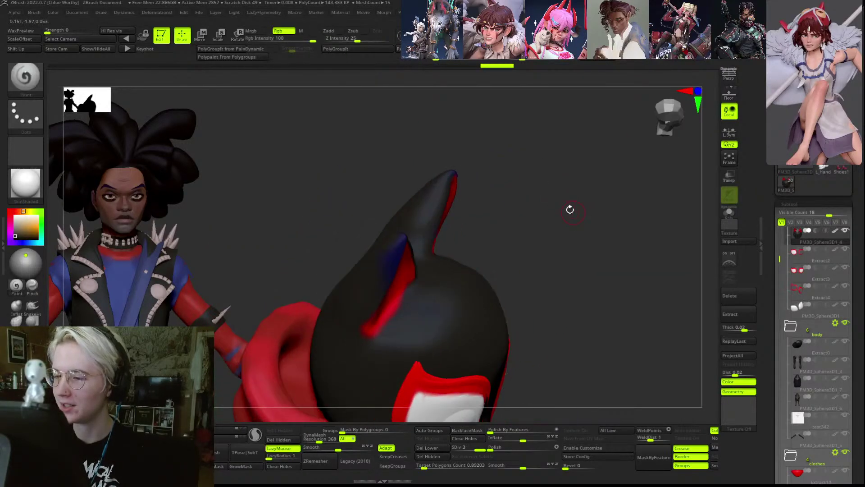
key("c")
left_click_drag(509, 239, 542, 204)
key("c")
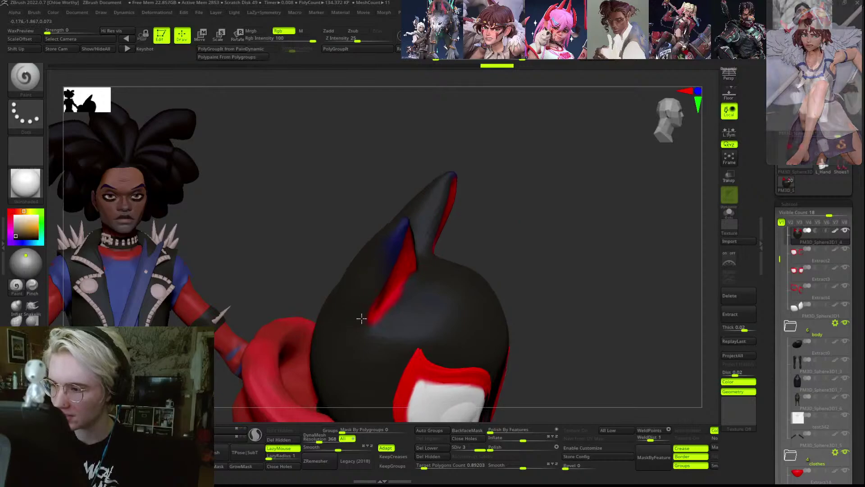
left_click_drag(361, 319, 400, 222)
left_click_drag(380, 275, 396, 220)
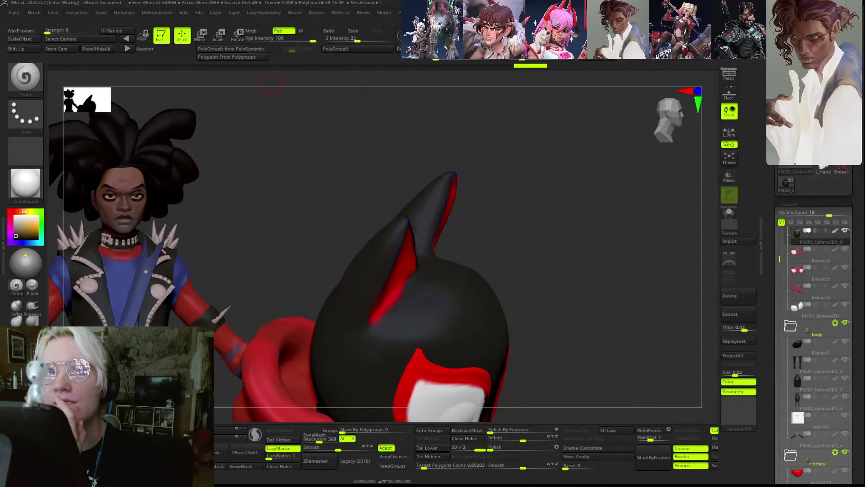
- Clean up the ear rims and tips with sampled red and near-black, covering the remaining blue edges
left_click_drag(649, 235, 620, 185)
key("c")
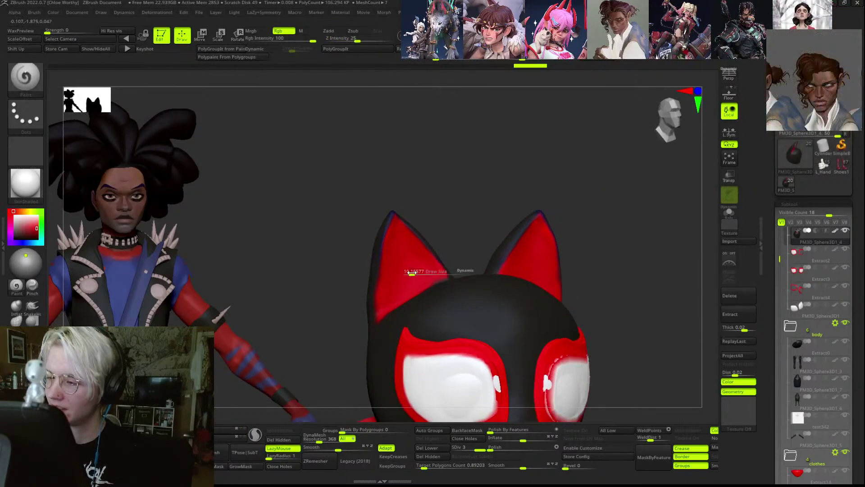
mouse_move(431, 176)
left_mouse_down()
mouse_move(409, 228)
mouse_move(390, 218)
left_mouse_up()
key("c")
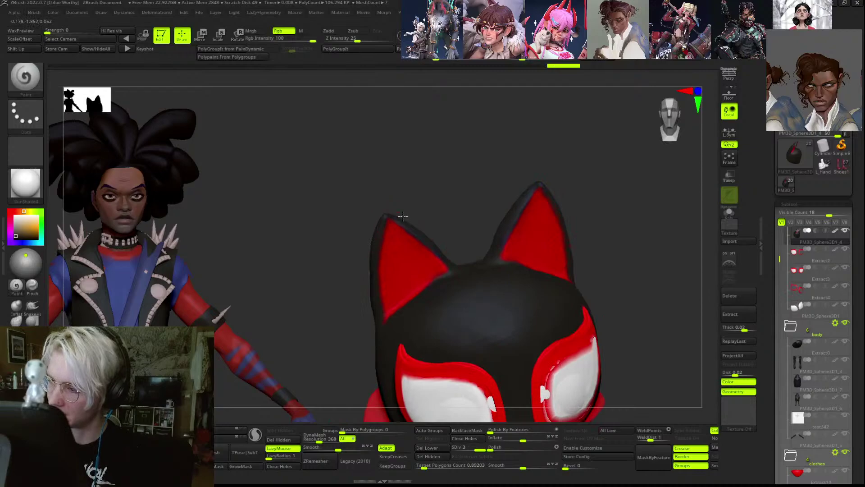
left_click_drag(461, 274, 463, 228)
- Isolate the head and paint the blue area on its underside near-black with a larger brush
mouse_move(648, 212)
left_mouse_down()
mouse_move(664, 221)
mouse_move(666, 258)
mouse_move(587, 129)
mouse_move(649, 264)
mouse_move(620, 205)
mouse_move(637, 207)
left_mouse_up()
key("s")
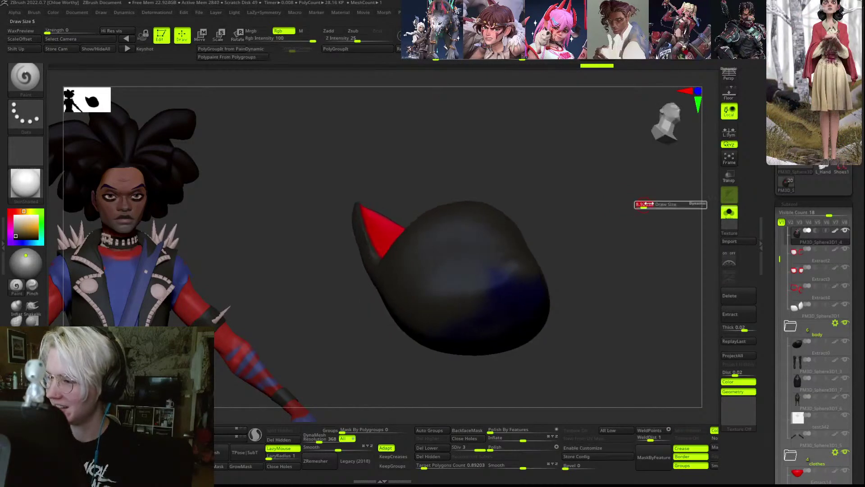
left_click_drag(491, 309, 509, 274)
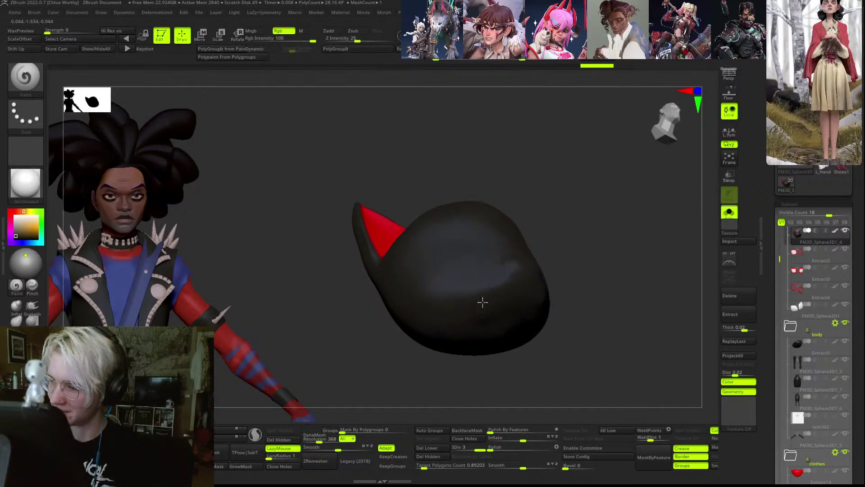
left_click_drag(483, 302, 564, 167)
left_click_drag(484, 349, 467, 321)
mouse_move(496, 252)
left_mouse_down()
mouse_move(519, 187)
mouse_move(610, 149)
mouse_move(607, 367)
mouse_move(667, 224)
mouse_move(647, 329)
left_mouse_up()
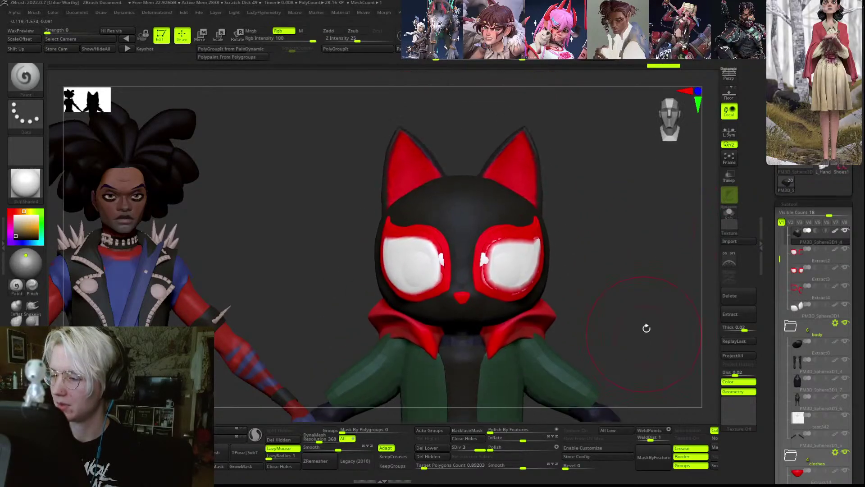
- Examine the white eyes and the Extract3 and Extract4 eye surrounds, isolating Extract3 with its polygroup wireframe shown
left_click(524, 252, "alt")
key("shift+s")
key("shift+s")
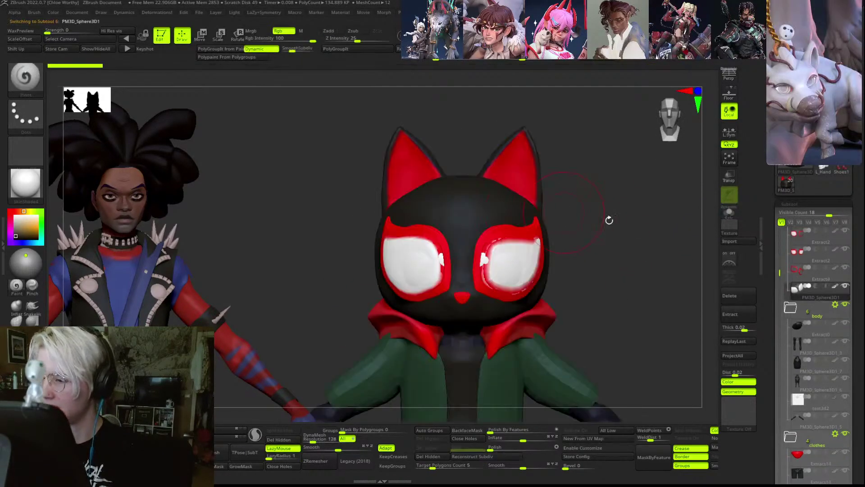
left_click(846, 287)
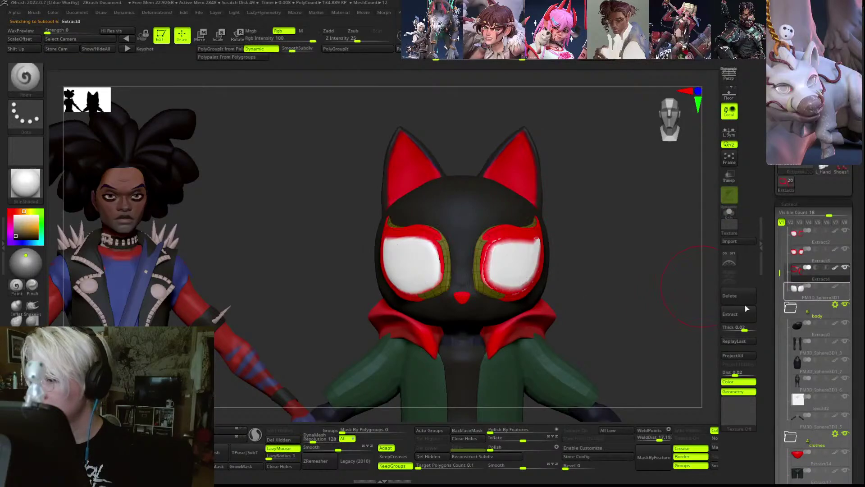
left_click(518, 258, "alt")
left_click_drag(639, 291, 646, 283)
key("shift+s")
key("shift+f")
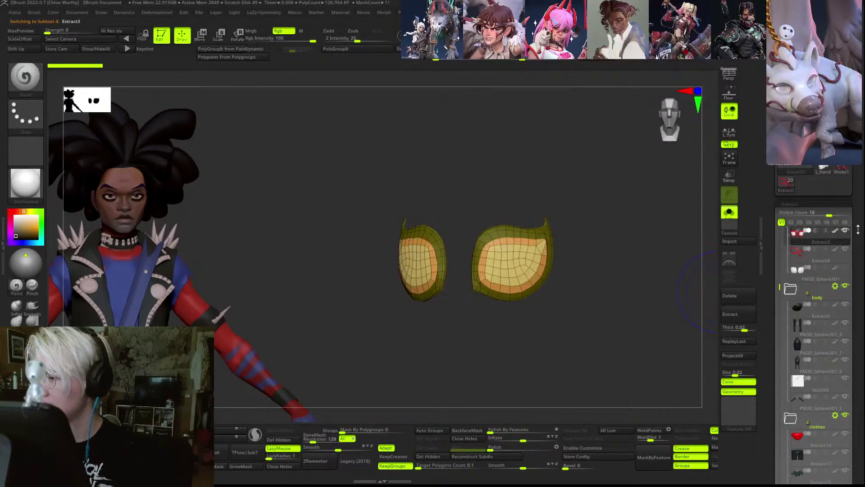
key("shift+s")
key("shift+f")
- Hide Extract3 to check the eye pieces behind it, restore it and inspect it in isolation
left_click(845, 231)
left_click(826, 253)
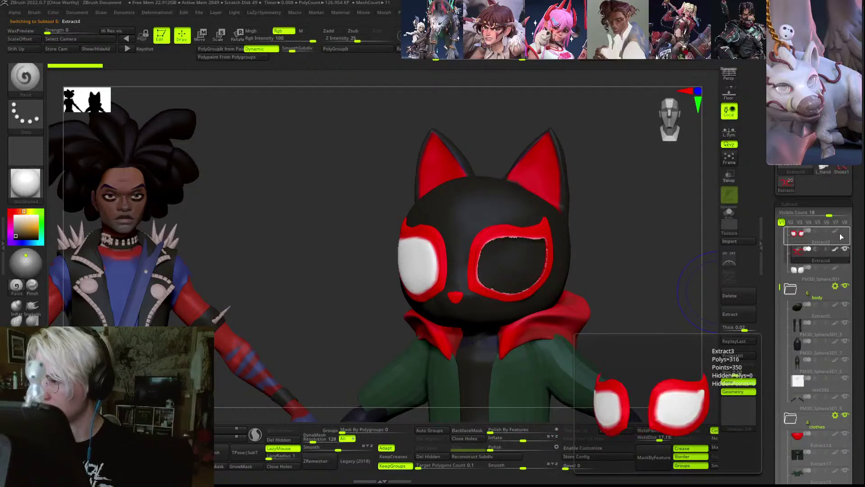
left_click(523, 251, "alt")
key("shift+s")
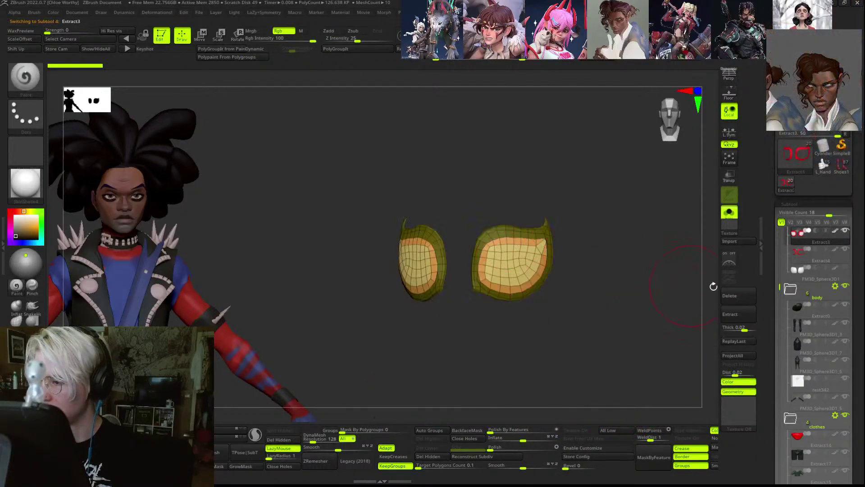
key("shift+s")
key("shift+f")
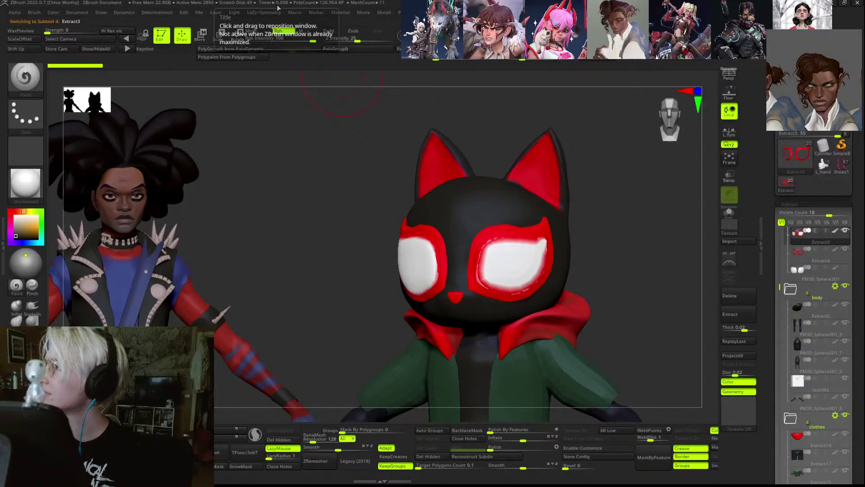
- Examine the Extract3 and Extract2 eye surrounds with their polygroup wireframe shown, then view the whole head from several angles
key("b")
key("m")
key("v")
right_click_drag(667, 236, 649, 212, "ctrl")
key("shift+f")
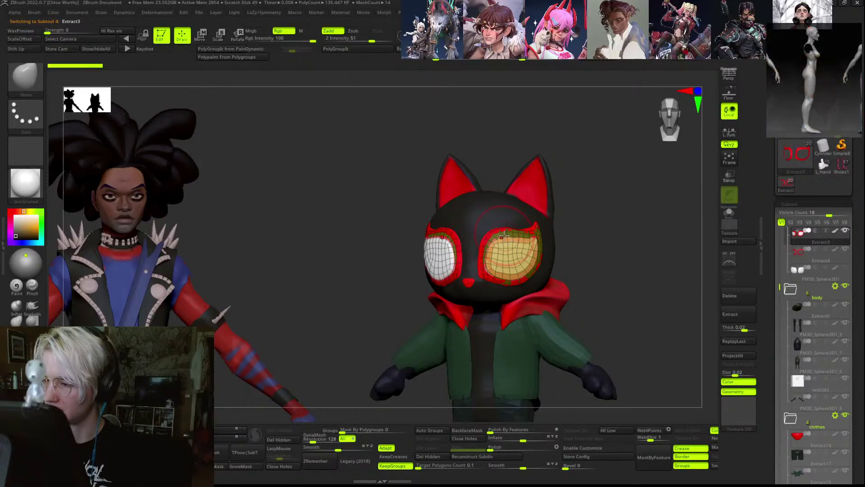
key("Up")
key("alt+s")
key("alt+s")
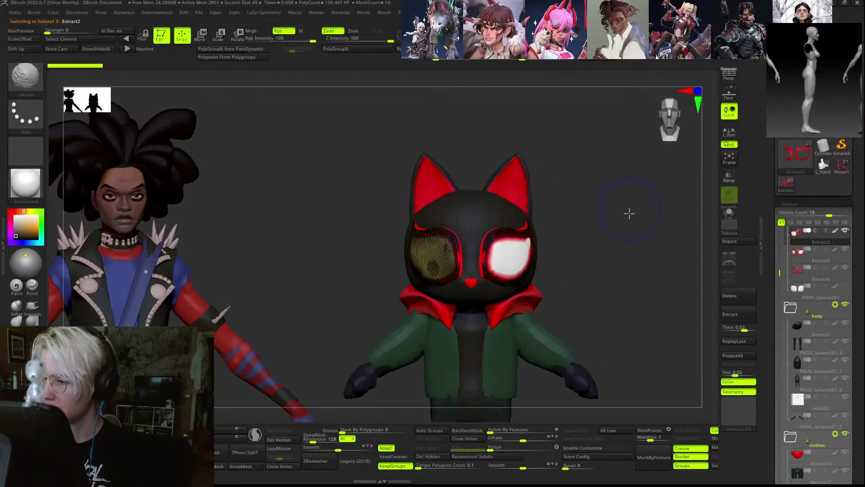
key("shift+f")
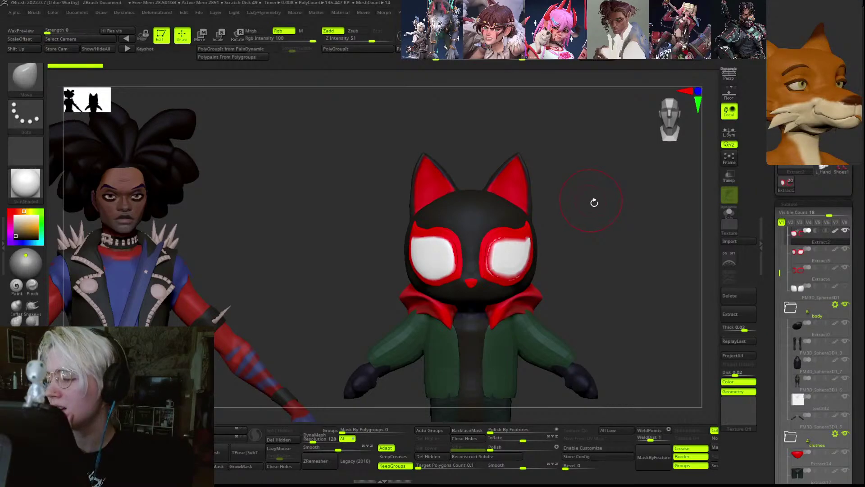
left_click_drag(612, 285, 614, 284)
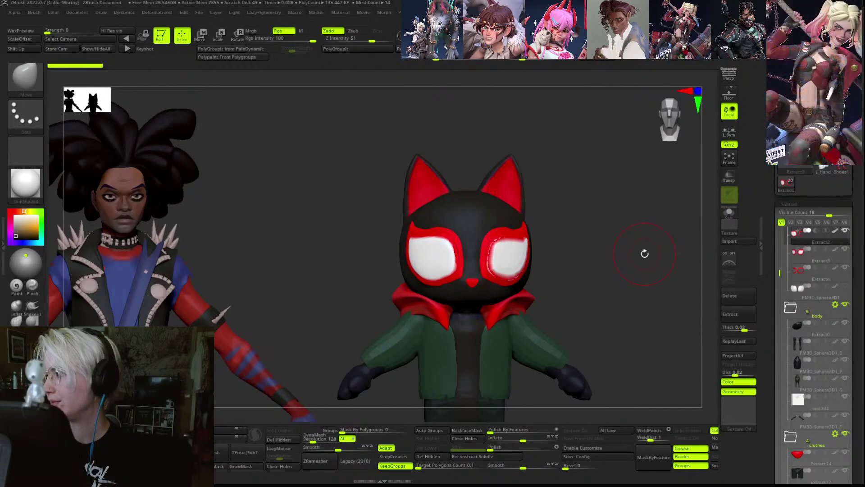
left_click_drag(661, 249, 605, 227)
- Select the green jacket and adjust its shape with the Move brush
left_click(469, 336, "alt")
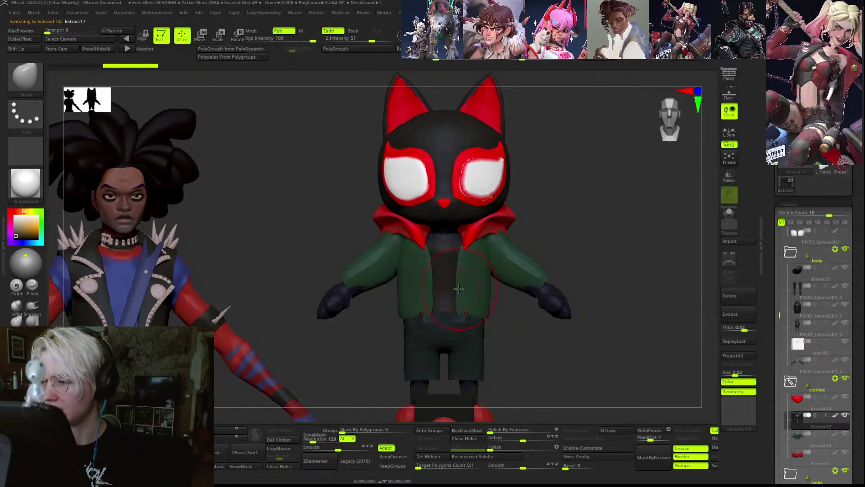
left_click(481, 331, "alt")
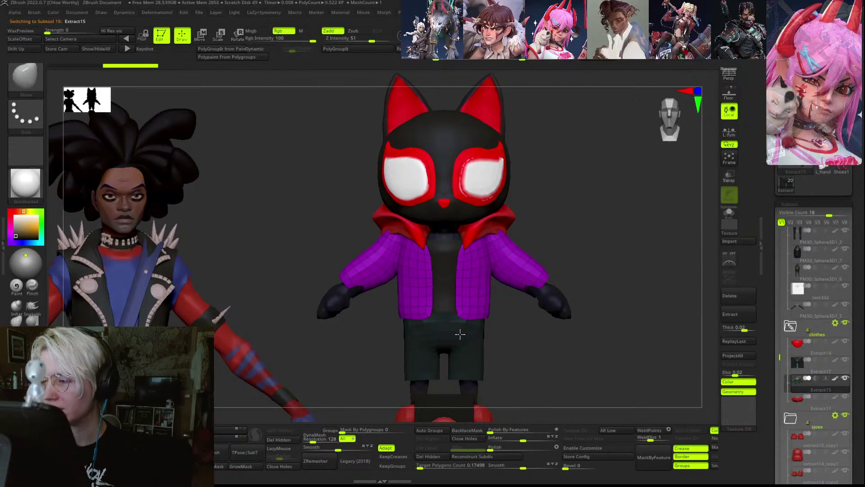
key("shift+f")
key("b")
key("m")
key("v")
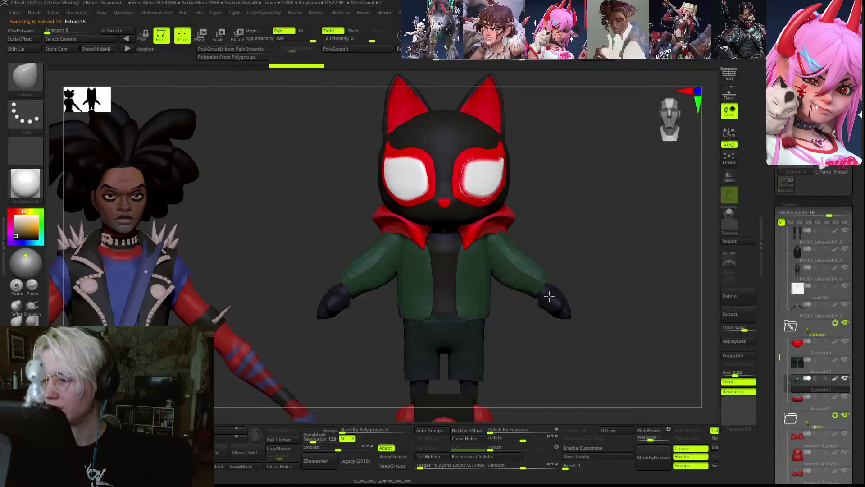
- Examine the full character, selecting the eye surrounds, the test342 piece and the PM3D_Sphere3D1_6 body piece
left_click(485, 175, "alt")
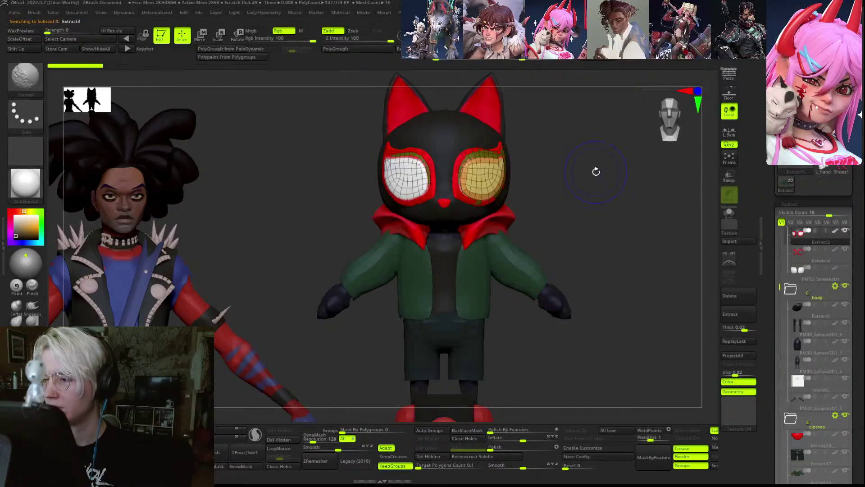
left_click_drag(595, 172, 615, 223)
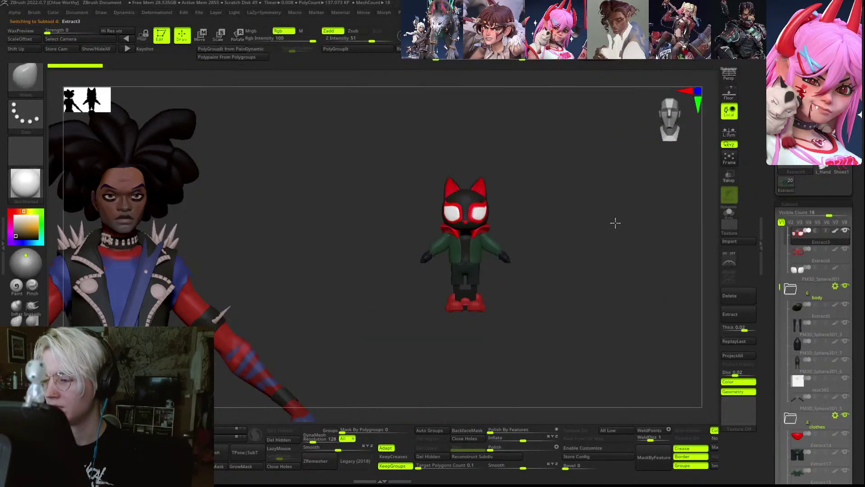
left_click(475, 289, "alt")
left_click_drag(861, 378, 848, 340)
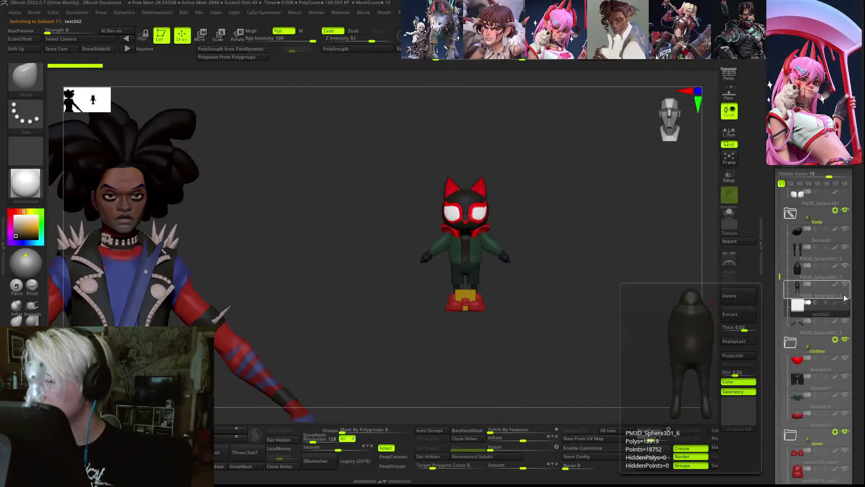
left_click(844, 298)
mouse_move(558, 251)
left_mouse_down()
mouse_move(529, 304)
mouse_move(539, 259)
mouse_move(456, 364)
left_mouse_up()
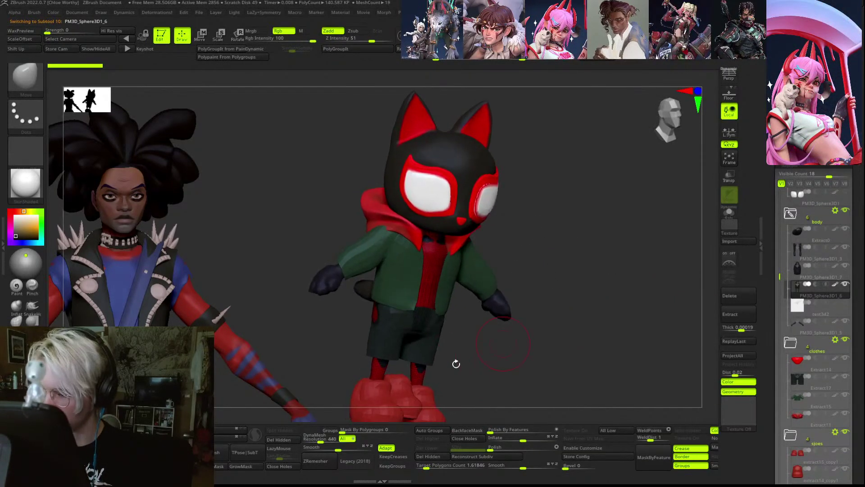
mouse_move(505, 392)
left_mouse_down("alt")
mouse_move(591, 347)
mouse_move(546, 310)
mouse_move(545, 345)
mouse_move(573, 276)
mouse_move(570, 309)
mouse_move(593, 276)
mouse_move(593, 311)
mouse_move(561, 237)
left_mouse_up("alt")
- Unlock the gizmo on the isolated extract14_copy1 shoe, reset its orientation, recentre it on the mesh and lock it again
key("w")
key("f")
key("shift+f")
left_click(525, 219)
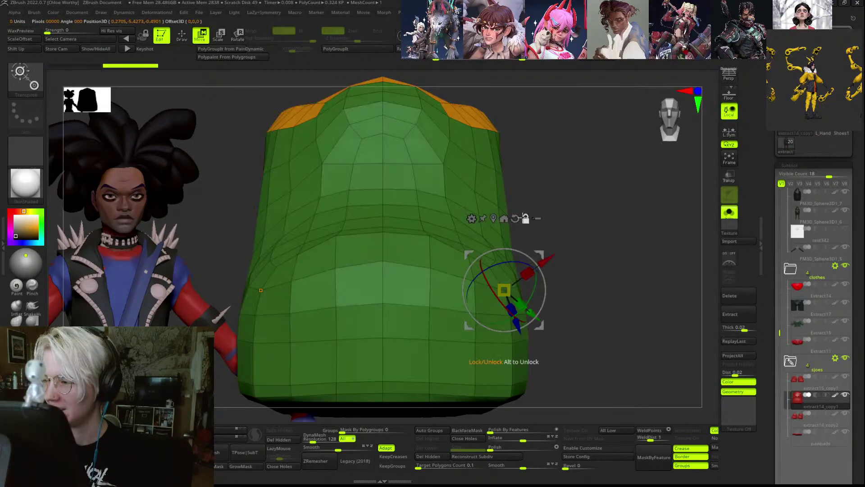
left_click(515, 218)
left_click(493, 218)
left_click(463, 180)
left_click_drag(559, 216, 558, 178, "alt")
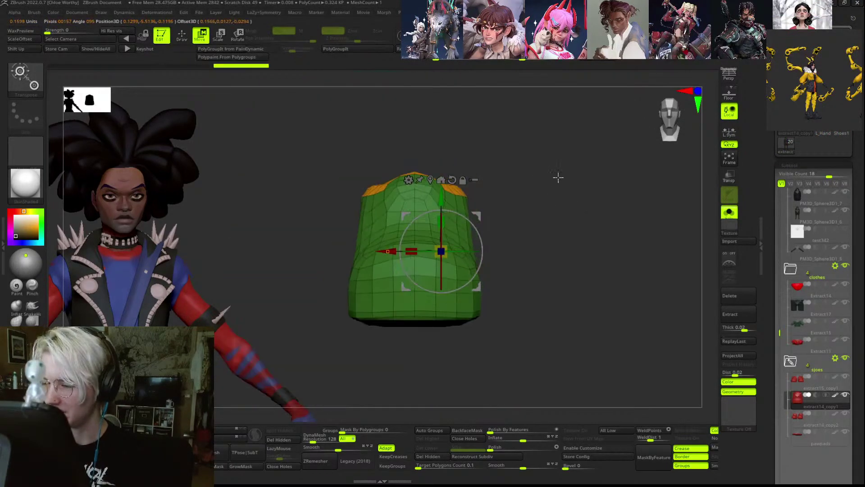
- Show the full character again, redo the last shoe edit and check the shoes from below and from the front
left_click(729, 212)
key("q")
mouse_move(618, 256)
left_mouse_down()
mouse_move(630, 212)
mouse_move(604, 160)
left_mouse_up()
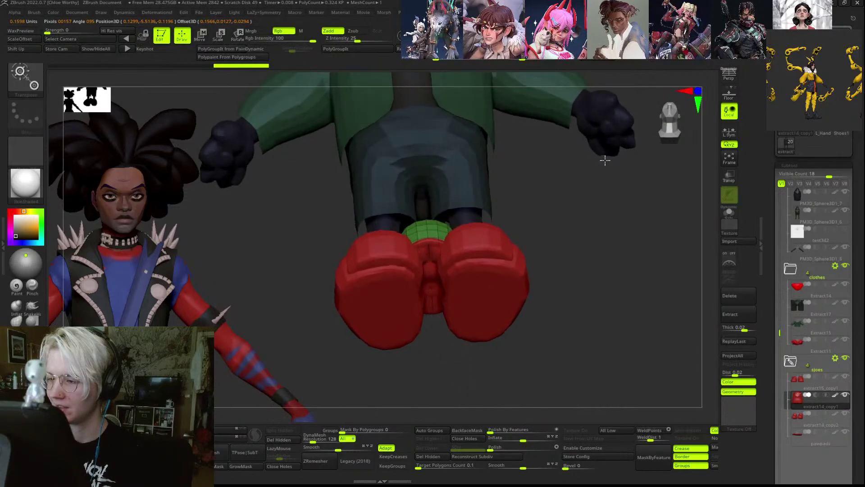
key("shift+f")
key("ctrl+shift+z")
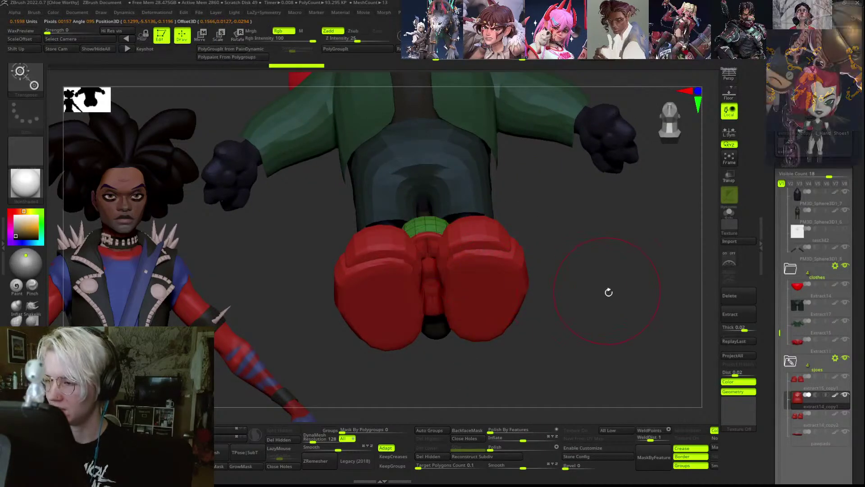
left_click_drag(681, 282, 667, 338, "shift")
key("shift+f")
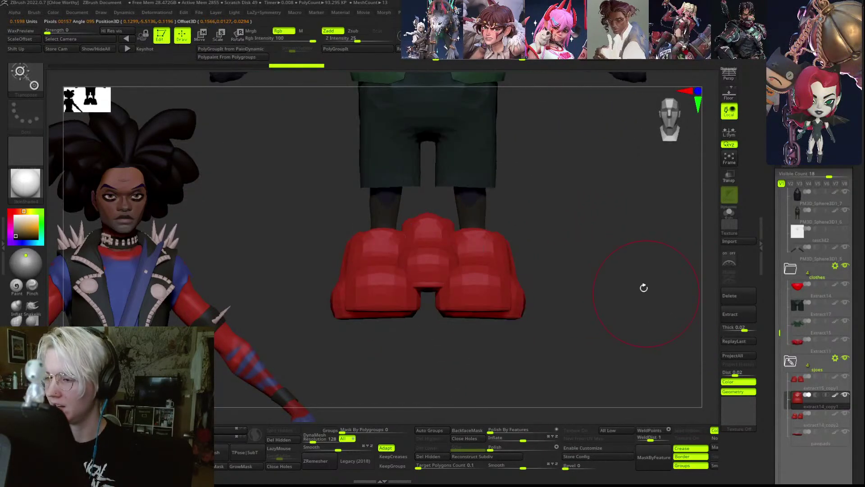
- Select the jacket and drop a canvas snapshot of the full character beside the reference figure
left_click_drag(643, 286, 614, 272, "alt")
left_click(482, 332, "alt")
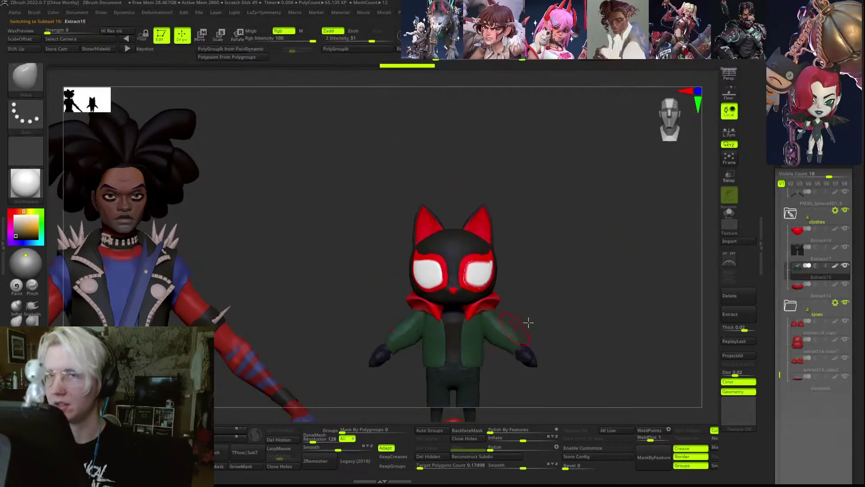
left_click_drag(605, 311, 601, 311)
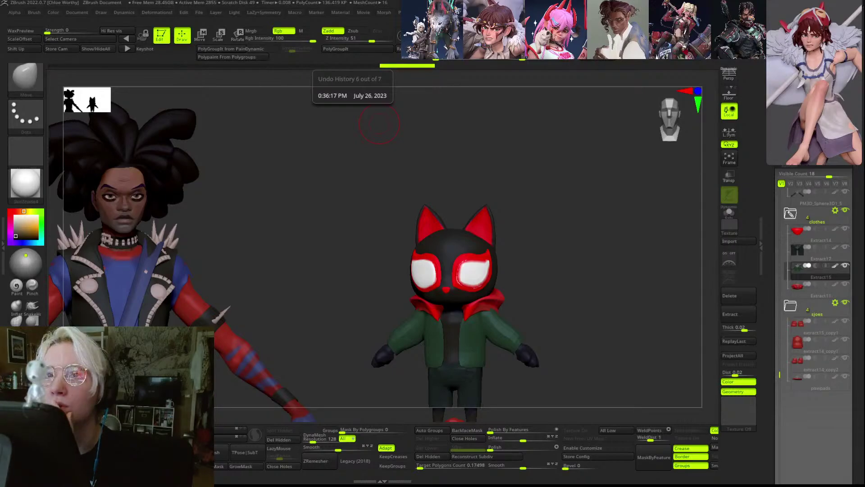
left_click_drag(601, 324, 604, 214)
key("shift+s")
- Hide the top three subtool folders, including body and clothes, and the spare shoe pieces, keeping extract14_copy1 and its sole
left_click_drag(780, 256, 780, 193)
left_click(790, 196)
left_click(845, 192)
left_click(835, 214)
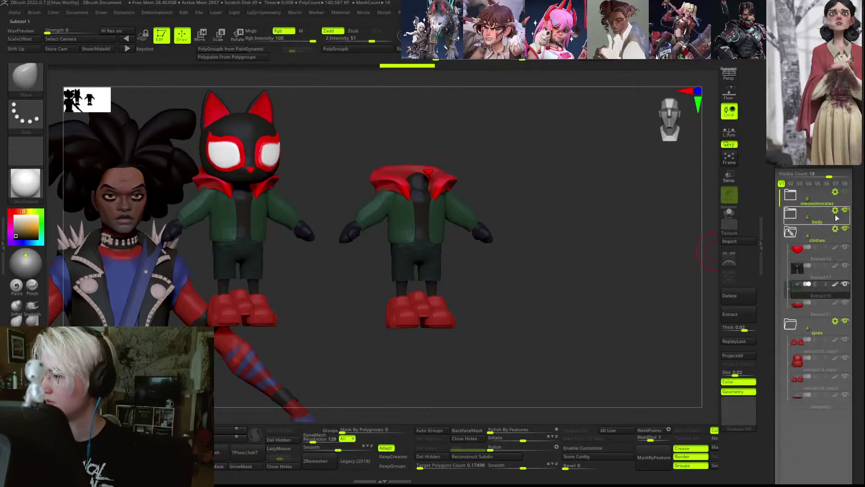
left_click(846, 211)
left_click(846, 229)
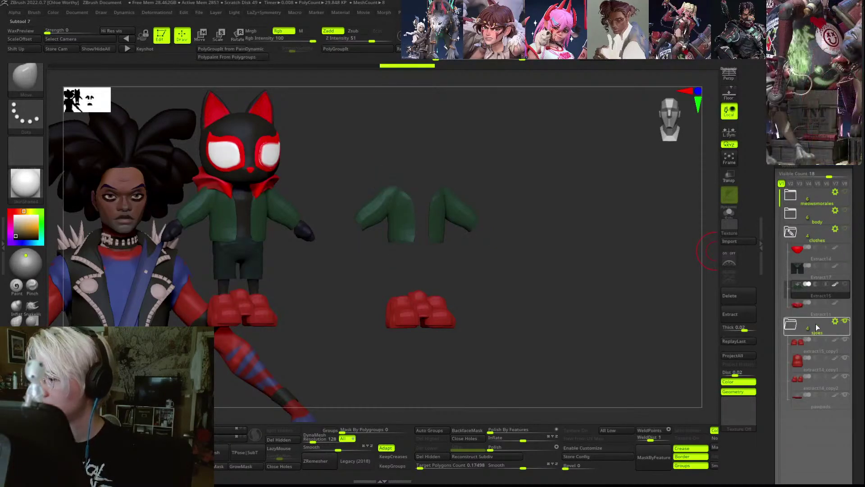
left_click(846, 379)
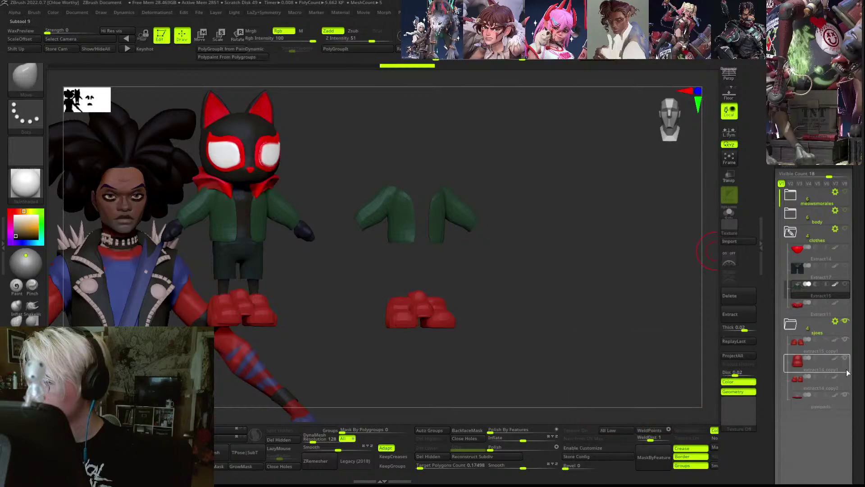
left_click(845, 341)
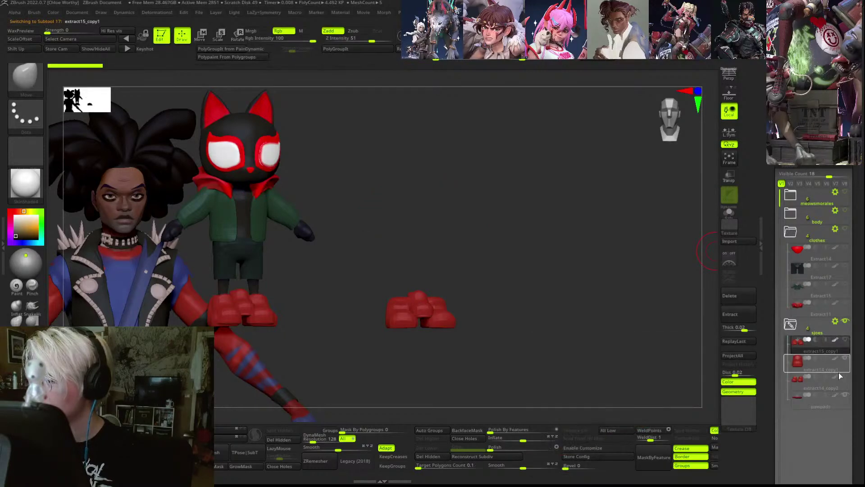
left_click(845, 360)
- Frame the isolated shoe and inspect its side and lower edge with the polygroup wireframe shown
key("f")
key("shift+f")
mouse_move(645, 315)
left_mouse_down()
mouse_move(644, 218)
mouse_move(570, 158)
mouse_move(487, 249)
left_mouse_up()
left_click_drag(537, 224, 542, 236, "shift")
key("shift+f")
mouse_move(542, 204)
left_mouse_down("alt")
mouse_move(570, 296)
mouse_move(545, 296)
mouse_move(558, 321)
left_mouse_up("alt")
key("shift+f")
key("s")
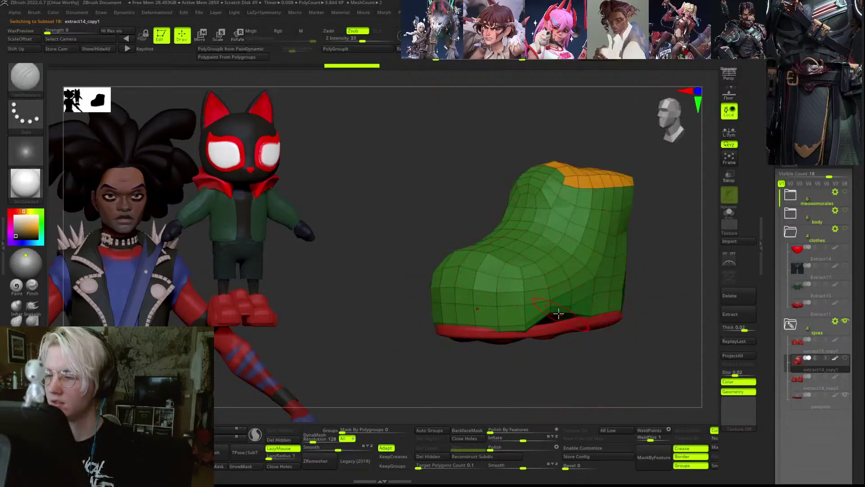
- Try to reshape the lower side edge of the shoe above the sole with the Move brush
key("b")
key("m")
key("v")
left_click_drag(606, 357, 583, 331)
key("shift+f")
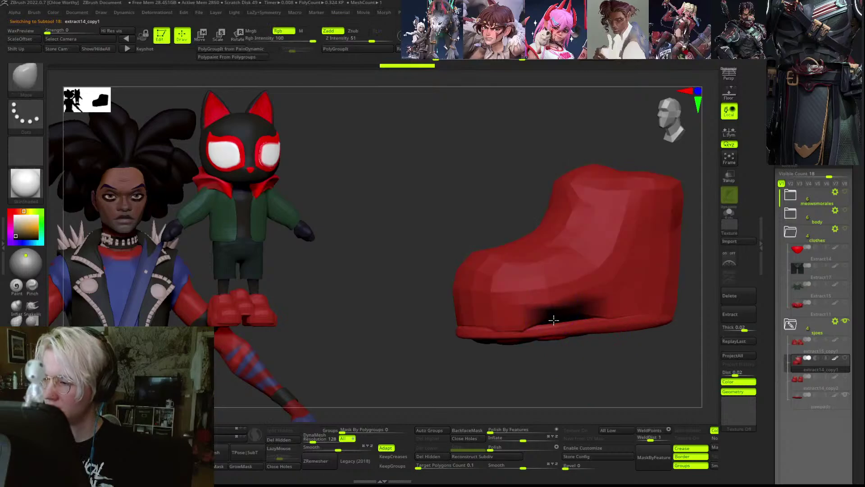
key("alt+s")
left_click_drag(469, 177, 489, 255, "ctrl")
left_click_drag(496, 216, 508, 130)
key("alt+s")
key("shift+f")
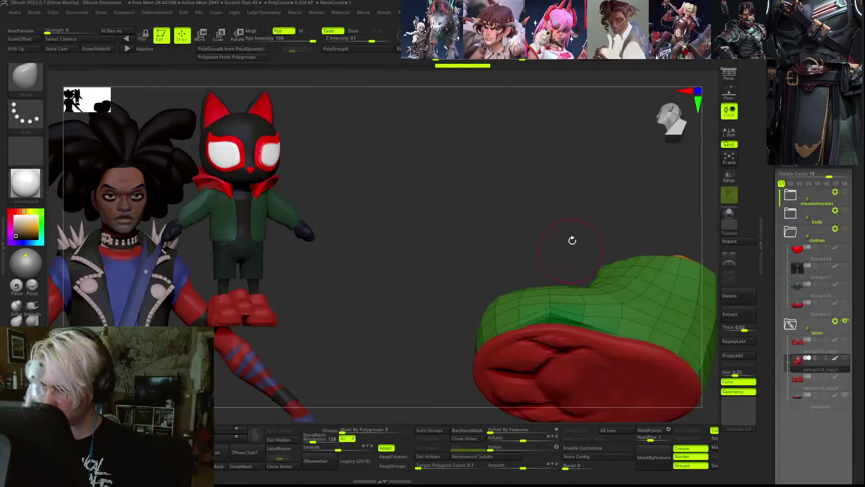
left_click_drag(571, 239, 611, 271)
- Undo the recent shoe edits and check the side and sole with the wireframe on and off
key("ctrl+z")
key("ctrl+z")
key("ctrl+z")
key("ctrl+z")
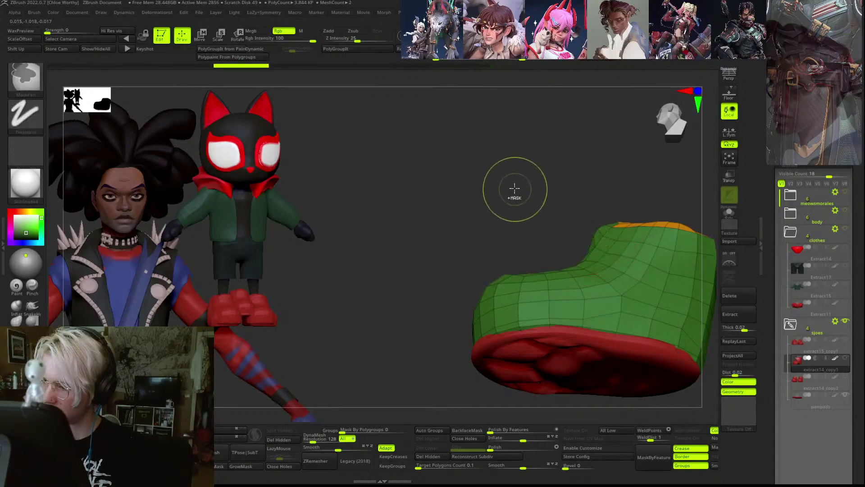
left_click_drag(514, 189, 470, 176, "shift")
key("shift+f")
key("shift+f")
mouse_move(556, 193)
left_mouse_down()
mouse_move(598, 251)
mouse_move(610, 325)
mouse_move(618, 318)
mouse_move(614, 299)
left_mouse_up()
key("shift+f")
key("shift+f")
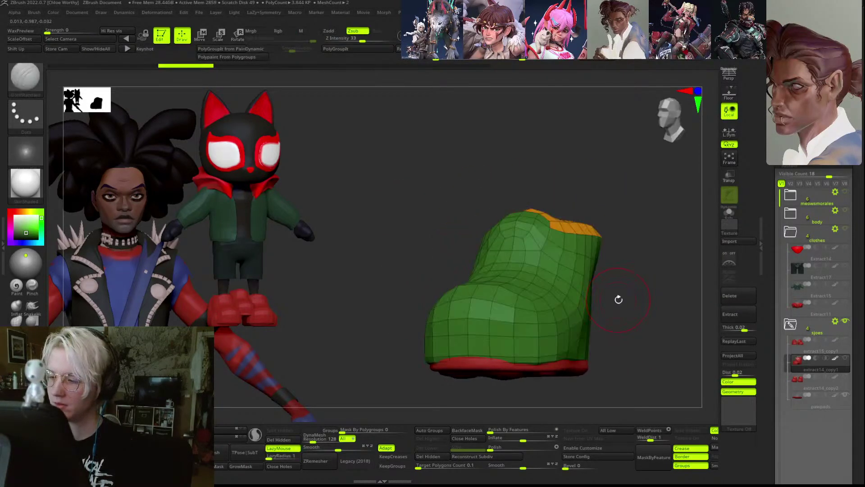
- Redo the shoe edits up to its subdivided version and hide the wireframe
key("ctrl")
key("ctrl+shift+z")
key("ctrl+shift+z")
key("shift+f")
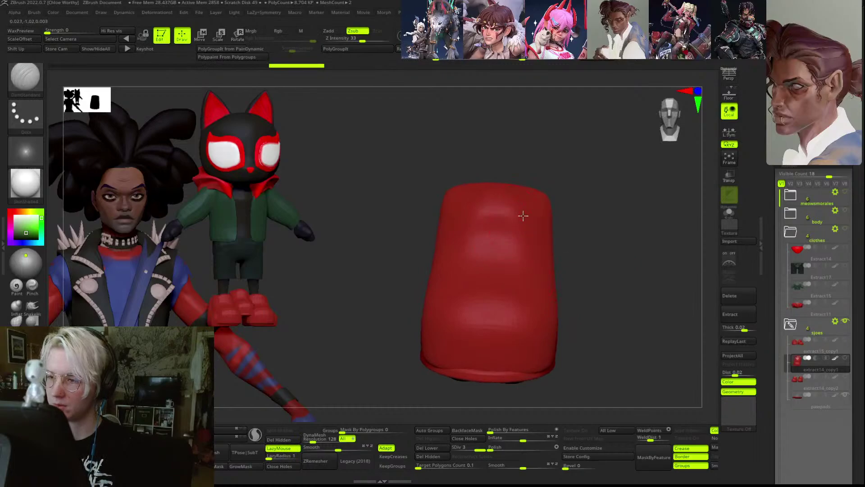
- Hollow out the ankle opening on the top of the shoe with the ClayBuildup brush
left_click_drag(563, 245, 553, 301)
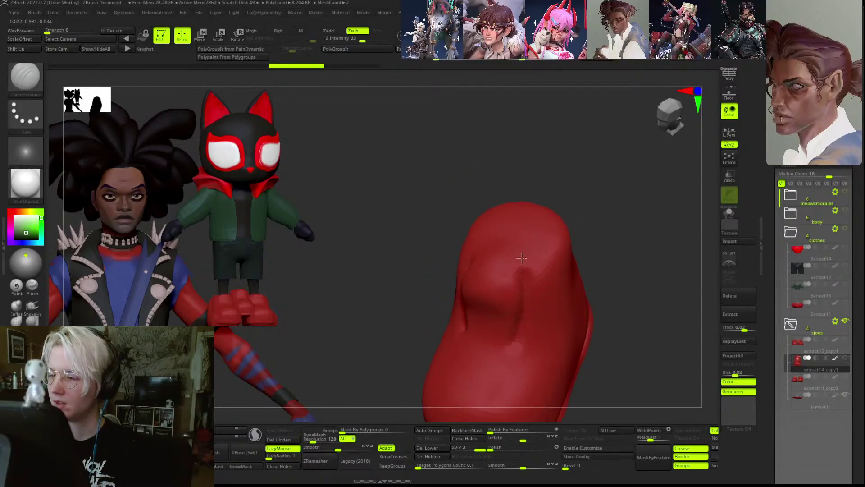
left_click_drag(498, 268, 523, 224)
mouse_move(523, 224)
right_mouse_down("shift")
mouse_move(508, 247)
mouse_move(555, 191)
mouse_move(575, 199)
right_mouse_up("shift")
key("b")
key("c")
key("b")
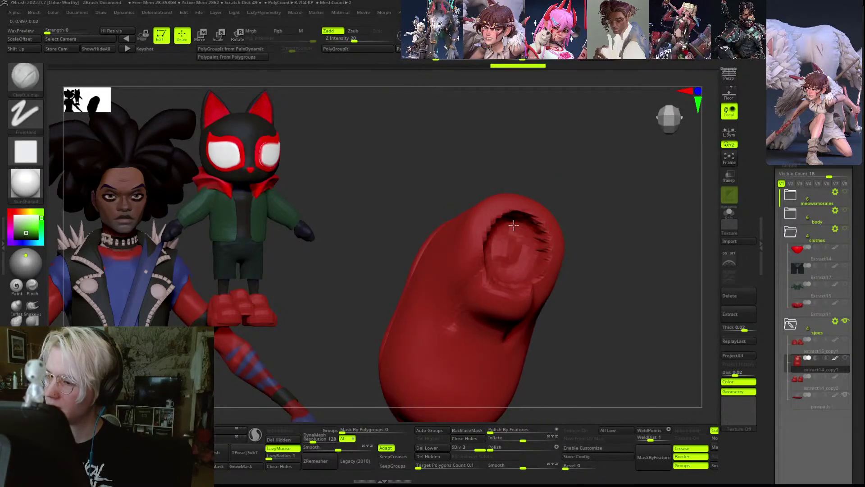
- Switch off RGB on the Smooth brush and smooth the inside and rim of the carved ankle opening
key("shift")
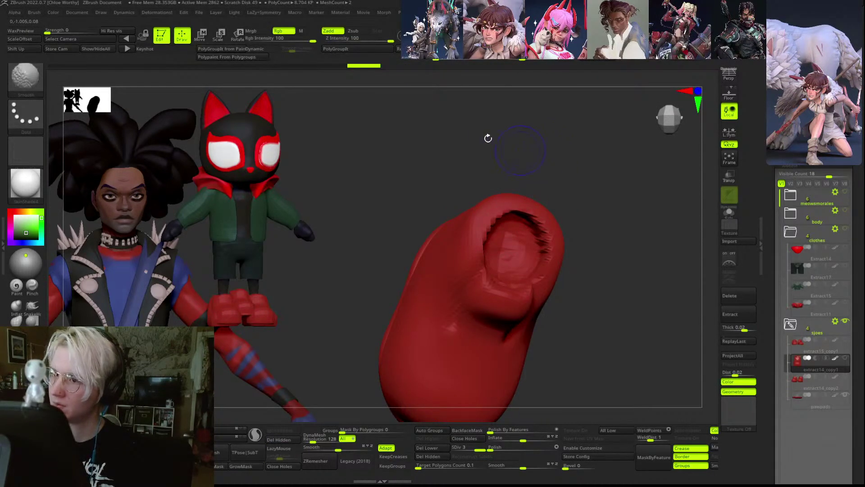
left_click(292, 30, "shift")
mouse_move(518, 234)
left_mouse_down("shift")
mouse_move(545, 201)
mouse_move(535, 251)
mouse_move(562, 224)
mouse_move(535, 226)
left_mouse_up("shift")
left_click_drag(569, 158, 585, 155)
key("shift+f")
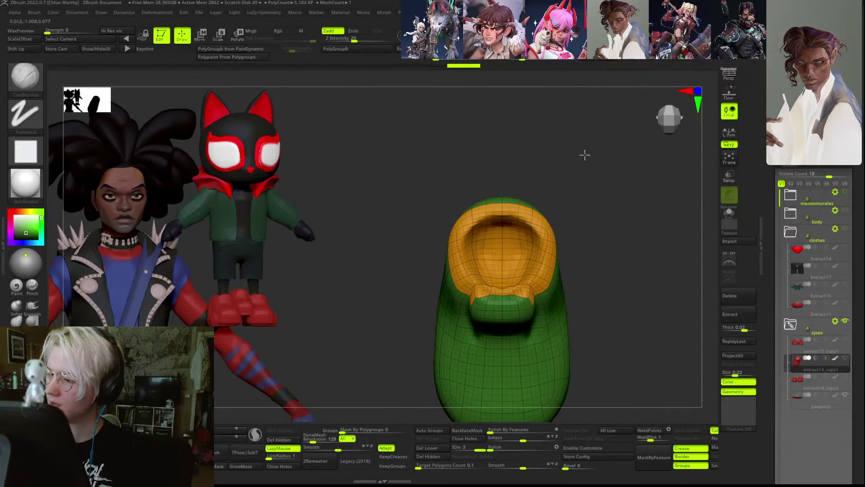
key("shift+f")
left_click_drag(545, 230, 531, 245, "shift")
mouse_move(581, 155)
left_mouse_down()
mouse_move(569, 153)
mouse_move(603, 228)
mouse_move(591, 119)
mouse_move(610, 207)
mouse_move(509, 253)
left_mouse_up()
left_click_drag(598, 199, 657, 204, "alt")
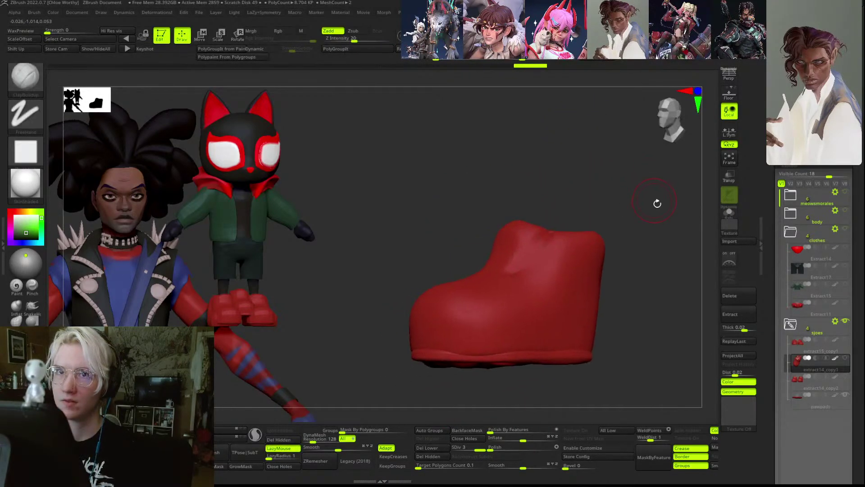
- Carve grooves along both sides of the shoe's tongue with the DamStandard brush and smooth them near the ankle opening
left_click_drag(670, 246, 658, 311)
left_click_drag(547, 235, 547, 271)
key("b")
key("d")
key("s")
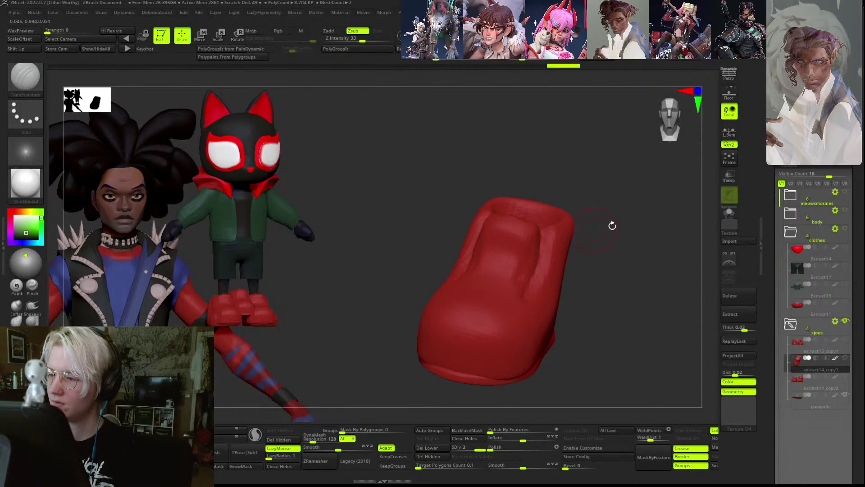
left_click_drag(612, 226, 602, 261)
left_click_drag(596, 202, 556, 248, "shift")
- Build up the side panel beside the tongue with the ClayBuildup brush and undo the unwanted stroke
left_click_drag(543, 290, 550, 262)
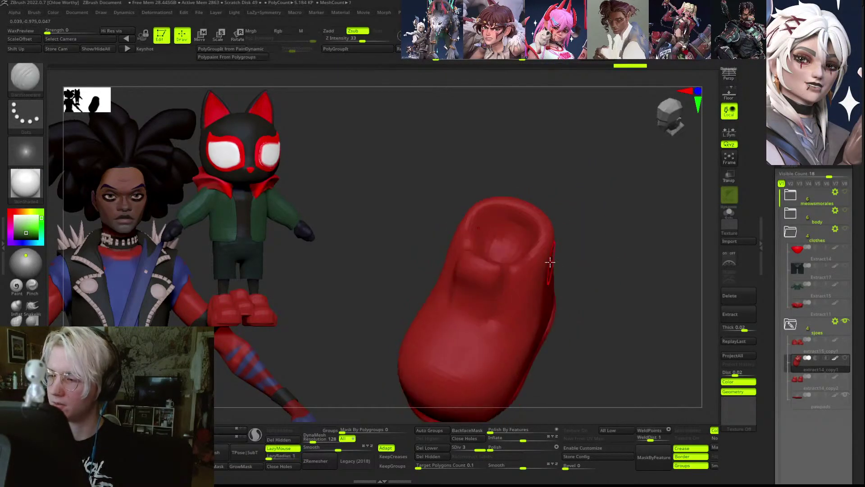
left_click_drag(510, 293, 518, 295)
key("ctrl+z")
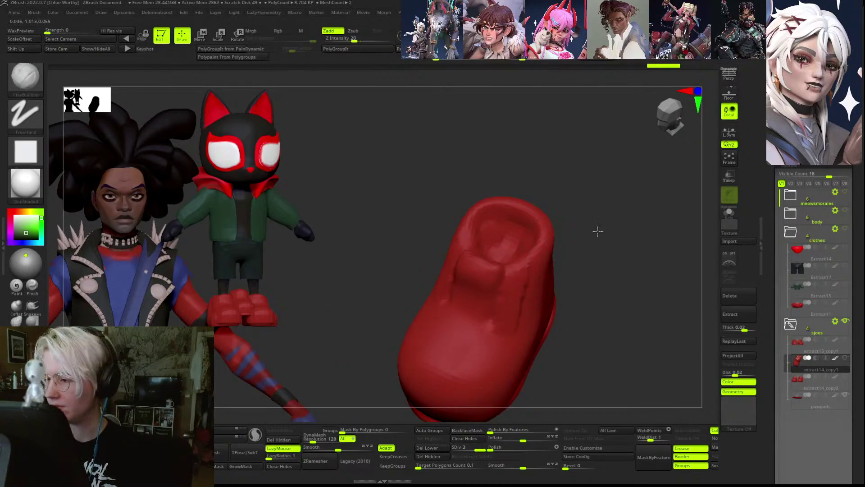
mouse_move(599, 232)
left_mouse_down()
mouse_move(506, 317)
mouse_move(533, 282)
left_mouse_up()
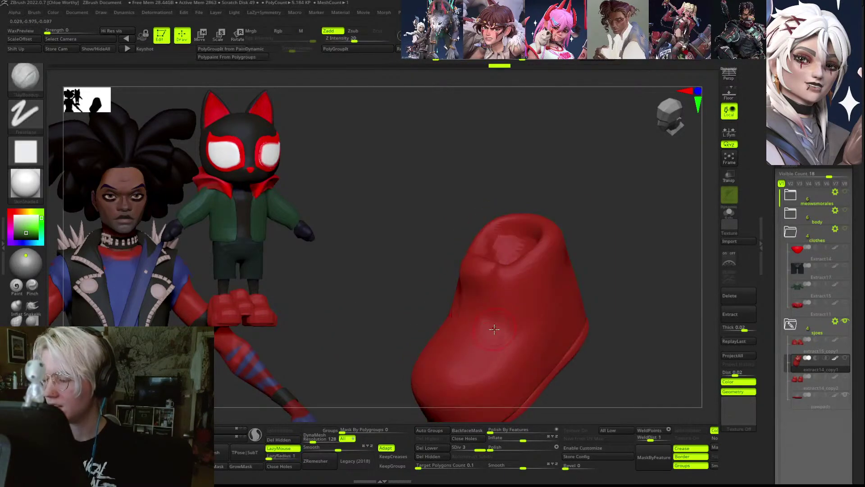
mouse_move(643, 309)
left_mouse_down()
mouse_move(666, 280)
mouse_move(656, 292)
left_mouse_up()
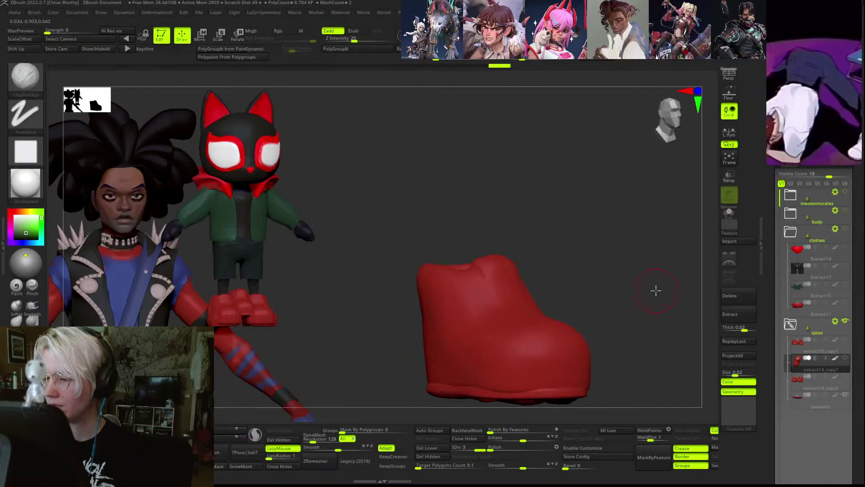
- Cut a crease between the tongue and the side of the collar with the DamStandard brush
key("b")
key("d")
key("s")
left_click_drag(476, 287, 480, 304)
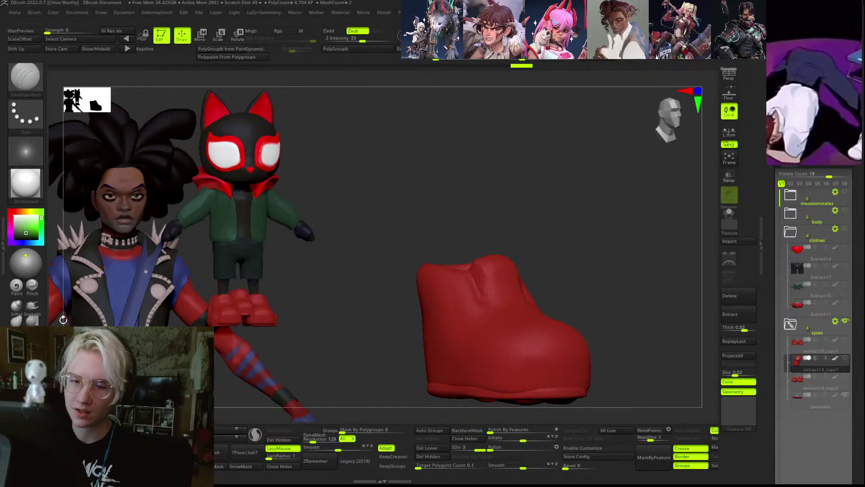
- Load the GIO soft-forms brush from the brush library in LightBox
key("b")
key("Escape")
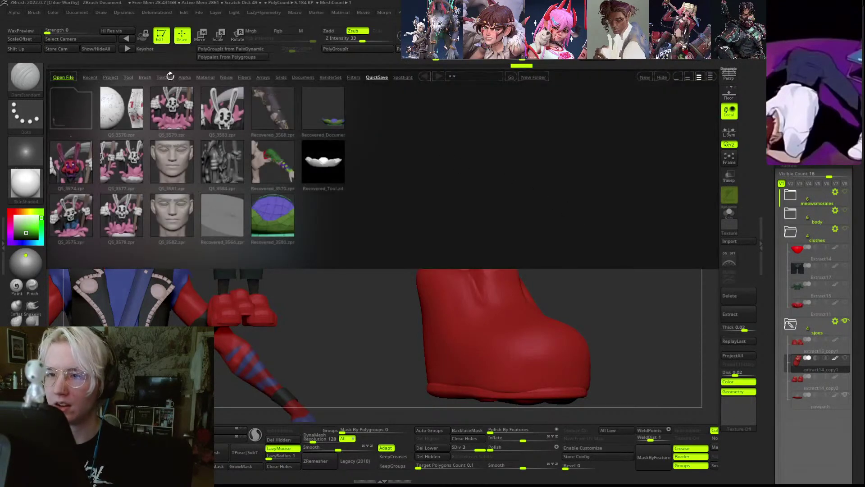
left_click(145, 77)
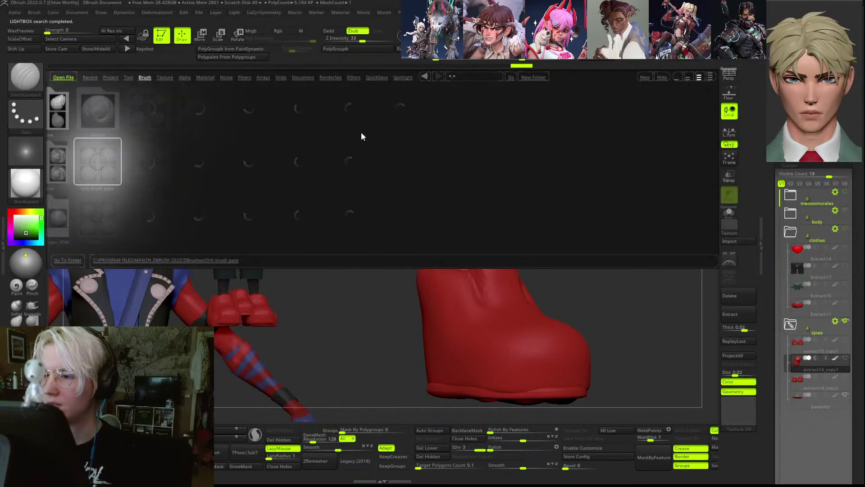
scroll(551, 165, "down", 4)
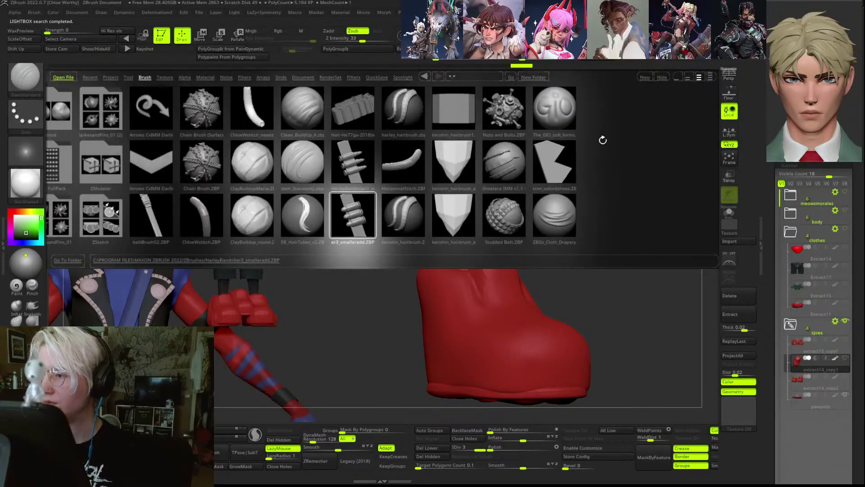
double_click(611, 108)
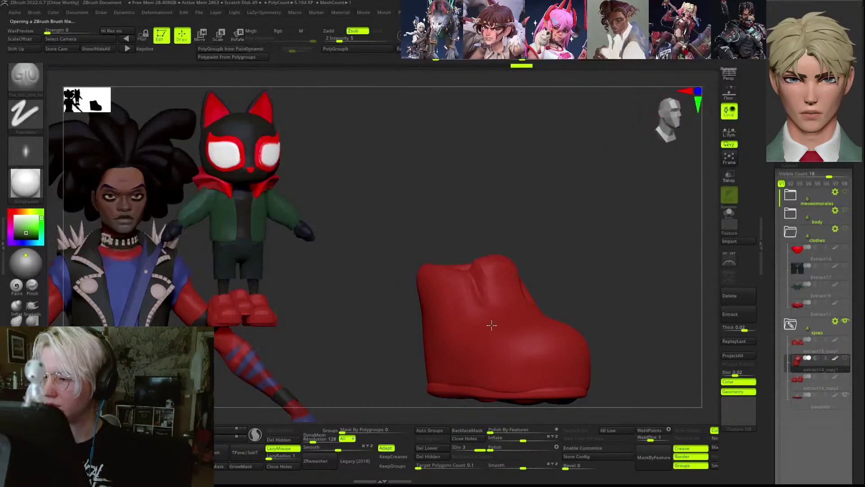
- Rework the junction of the tongue and ankle rim using the GIO brush at a smaller draw size, undoing the last crease stroke
mouse_move(492, 324)
right_mouse_down()
mouse_move(506, 272)
mouse_move(543, 247)
mouse_move(482, 276)
right_mouse_up()
key("shift+f")
key("shift+f")
key("s")
left_click_drag(479, 279, 471, 279)
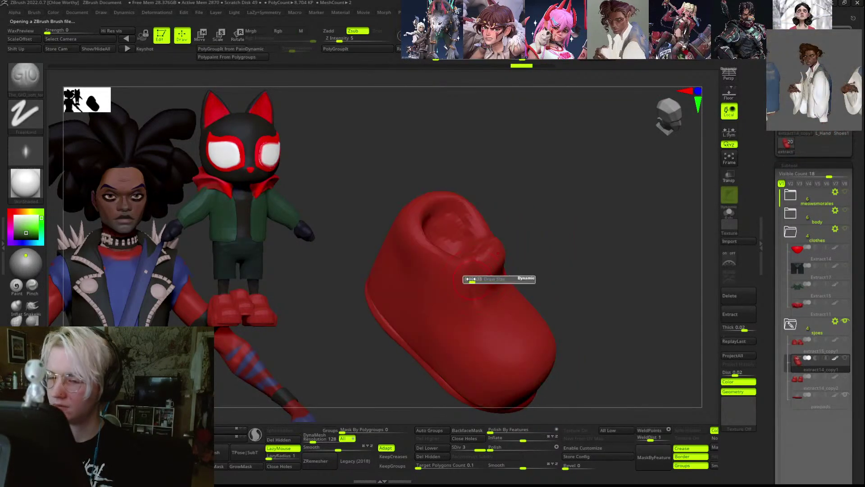
right_click_drag(506, 226, 466, 269)
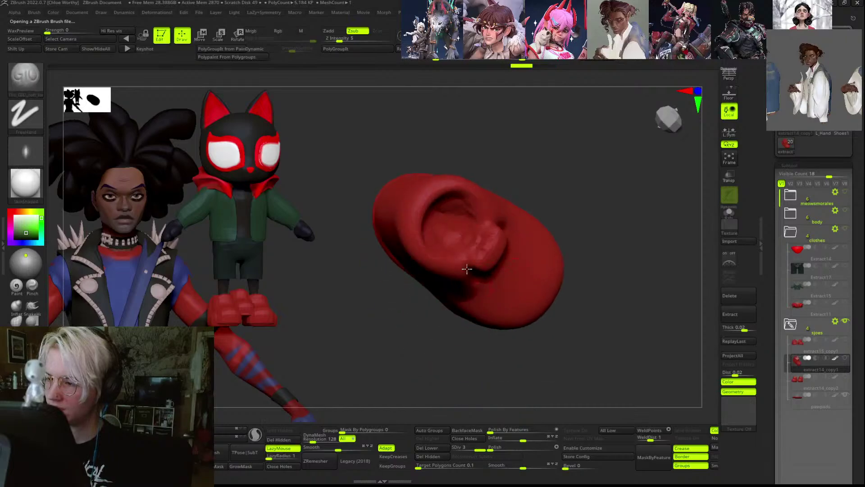
mouse_move(481, 185)
right_mouse_down()
mouse_move(527, 155)
mouse_move(536, 198)
right_mouse_up()
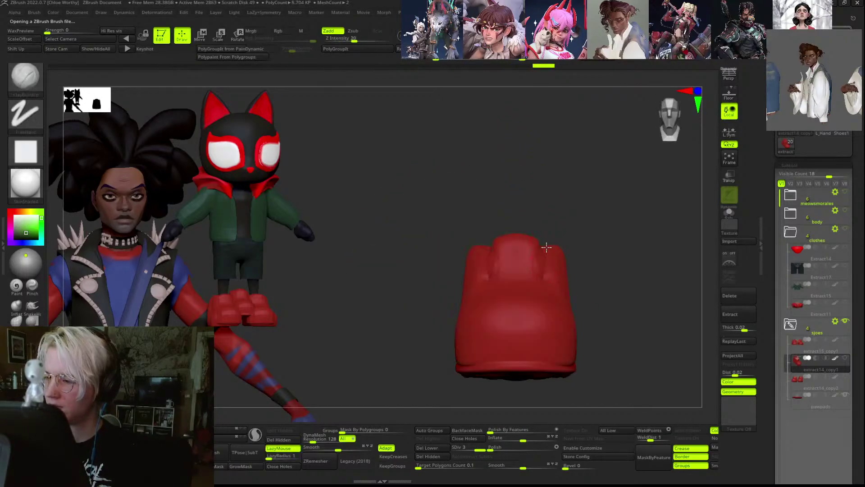
right_click_drag(544, 266, 550, 293)
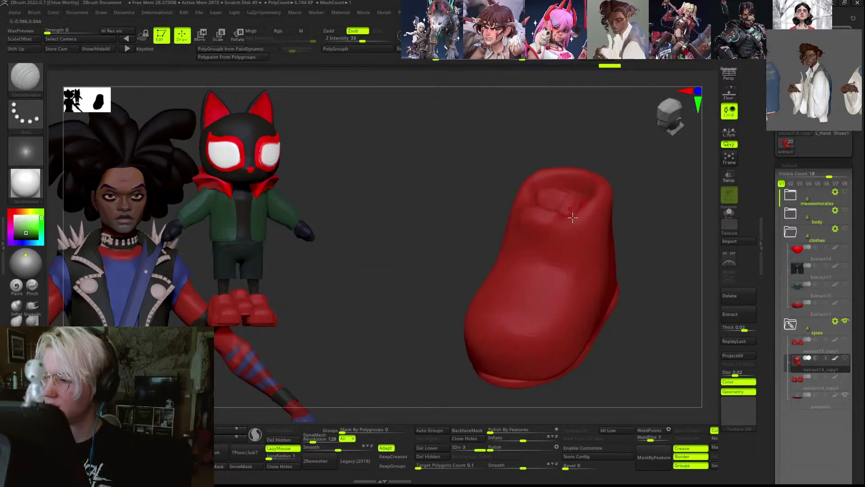
key("ctrl+z")
- Mask the shoe's side panels, invert the mask so only they stay editable, and activate the Move brush
mouse_move(586, 216)
right_mouse_down()
mouse_move(645, 178)
mouse_move(652, 185)
mouse_move(632, 244)
right_mouse_up()
mouse_move(500, 321)
left_mouse_down("ctrl")
mouse_move(543, 241)
mouse_move(537, 266)
mouse_move(551, 249)
left_mouse_up("ctrl")
left_click(597, 227, "ctrl")
key("s")
left_click_drag(597, 228, 608, 229)
key("b")
key("m")
key("v")
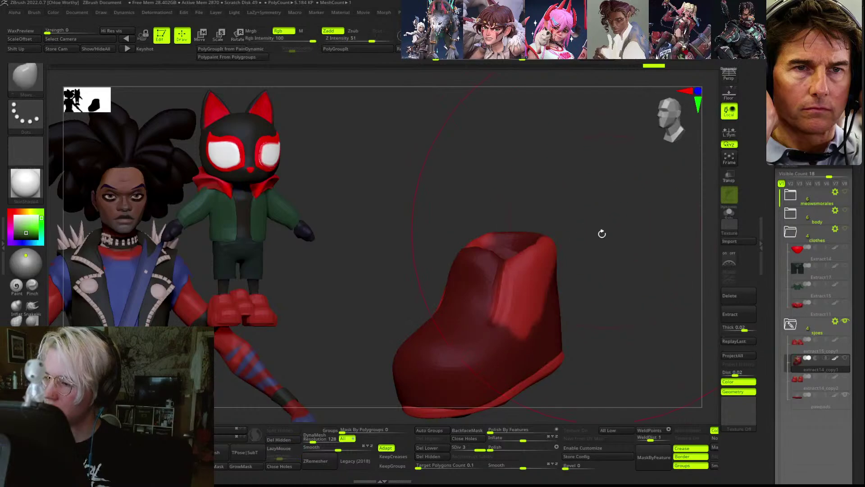
- Reshape the side panels around the tongue with a smaller Move brush at subdivision level 2
right_click_drag(602, 233, 572, 257)
key("shift+d")
key("s")
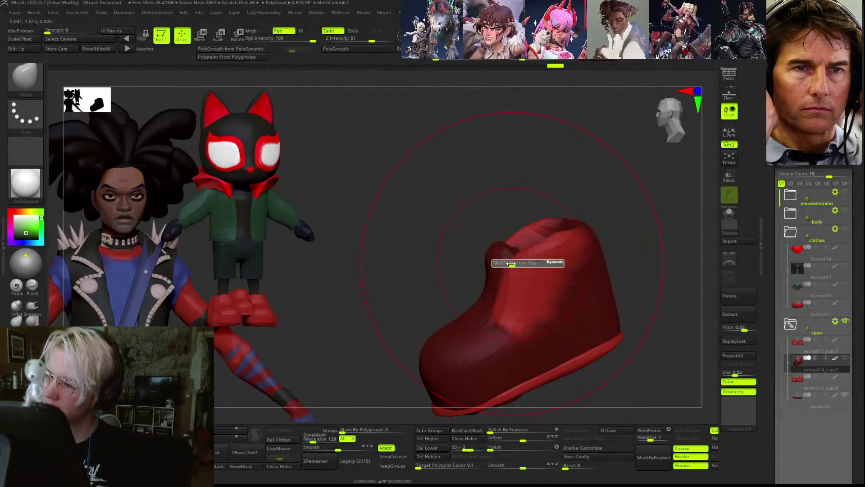
left_click_drag(512, 264, 489, 257)
right_click_drag(489, 257, 558, 187, "shift")
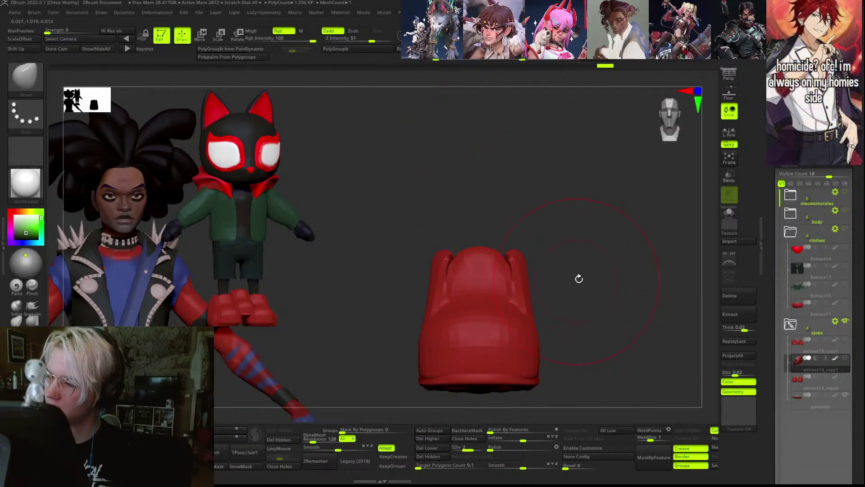
left_click_drag(577, 278, 589, 271)
left_click_drag(516, 215, 470, 267)
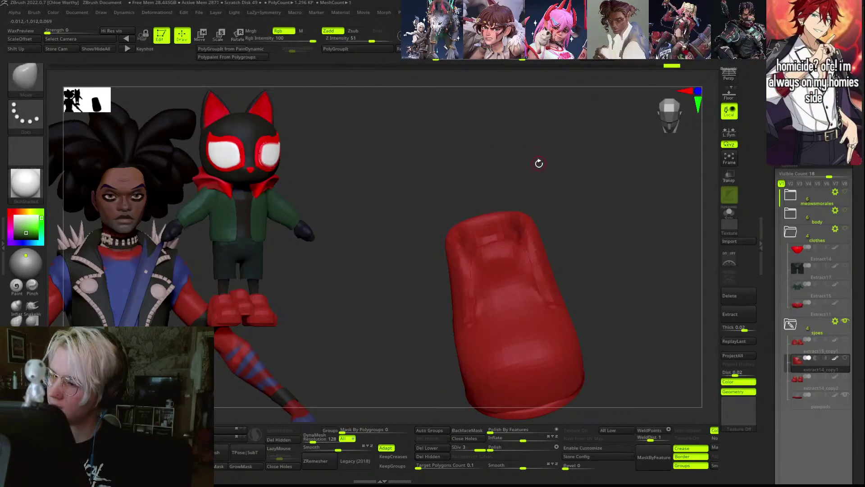
- Return to subdivision level 3 and smooth the lower ends of the side panels into the toe
key("d")
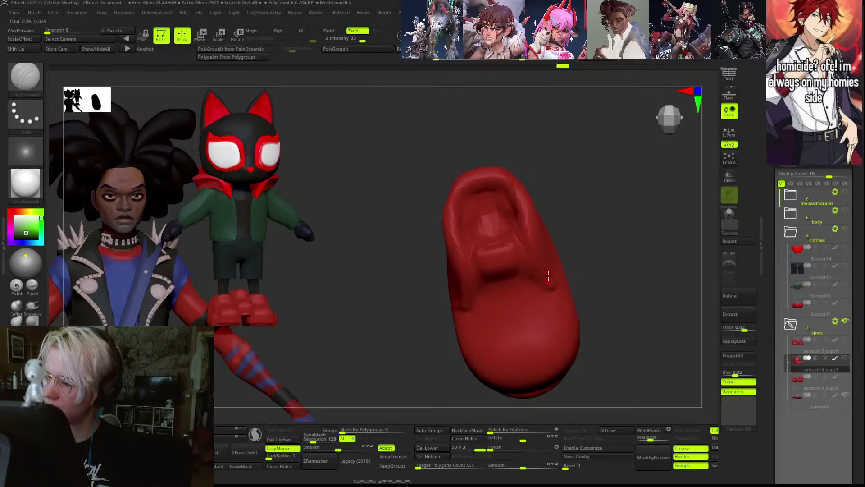
left_click_drag(549, 283, 556, 288, "shift")
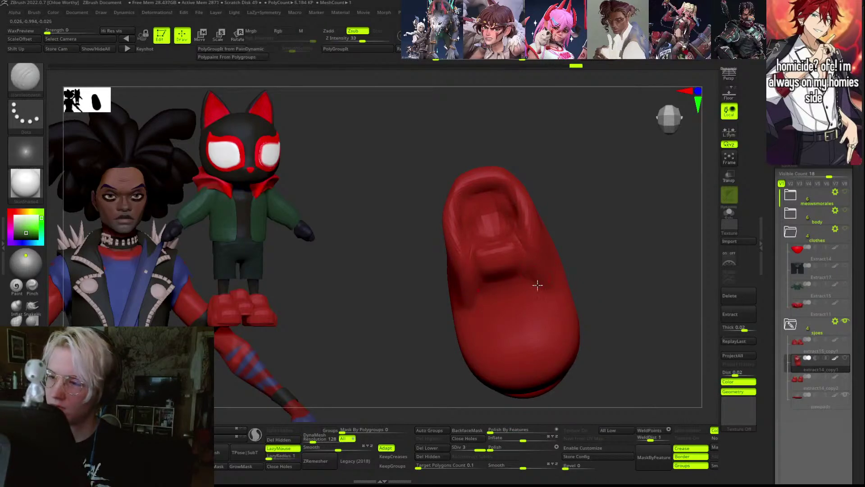
left_click_drag(551, 338, 552, 270)
right_click_drag(552, 270, 545, 288)
left_click_drag(552, 332, 541, 272, "shift")
left_click_drag(616, 253, 568, 235, "shift")
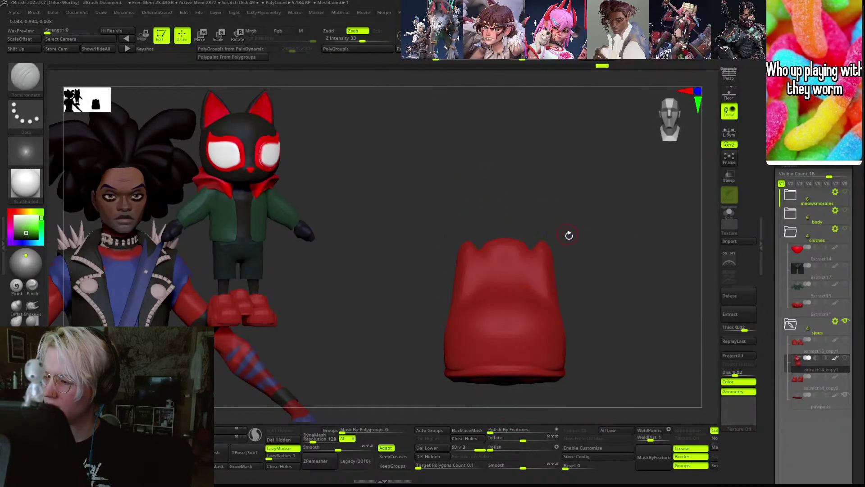
- Deepen the grooves between the tongue and the collar with the DamStandard brush and smooth their edges
right_click_drag(569, 235, 549, 265)
right_click_drag(533, 299, 538, 282)
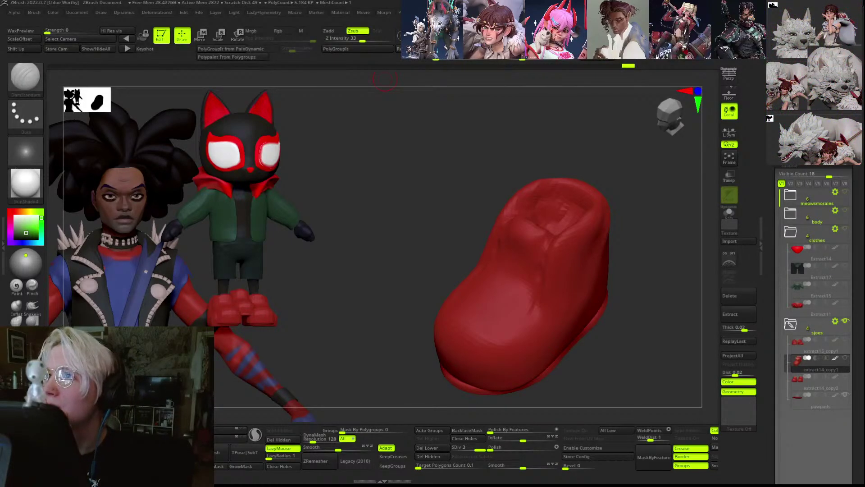
left_click_drag(619, 266, 547, 272)
left_click_drag(544, 328, 601, 154)
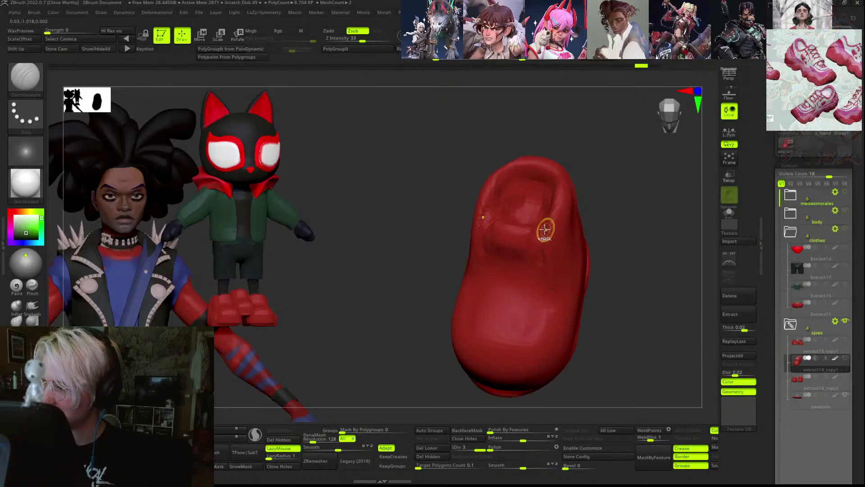
left_click_drag(545, 228, 541, 240)
left_click_drag(578, 216, 594, 170)
left_click_drag(572, 213, 544, 245)
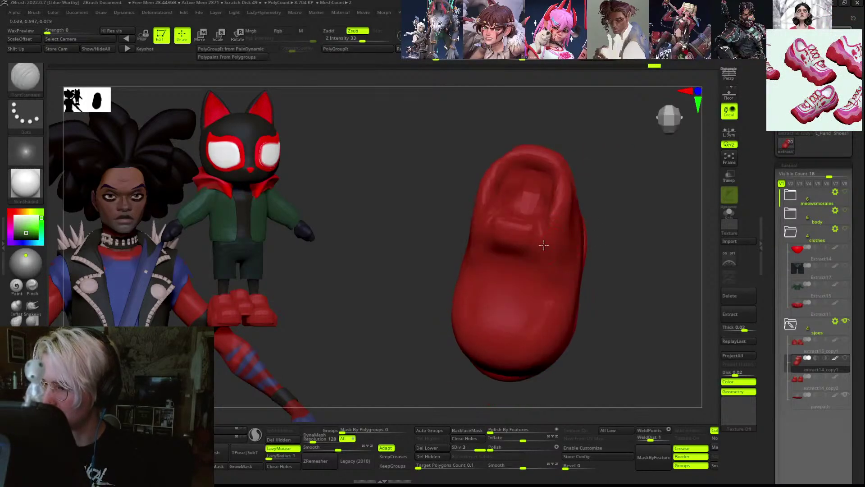
left_click_drag(589, 171, 548, 244)
mouse_move(553, 210)
left_mouse_down("shift")
mouse_move(547, 239)
mouse_move(491, 221)
mouse_move(541, 227)
mouse_move(537, 249)
left_mouse_up("shift")
- Isolate the tongue with an inverted mask and adjust its shape at subdivision level 2, undoing the last change
key("b")
key("m")
key("v")
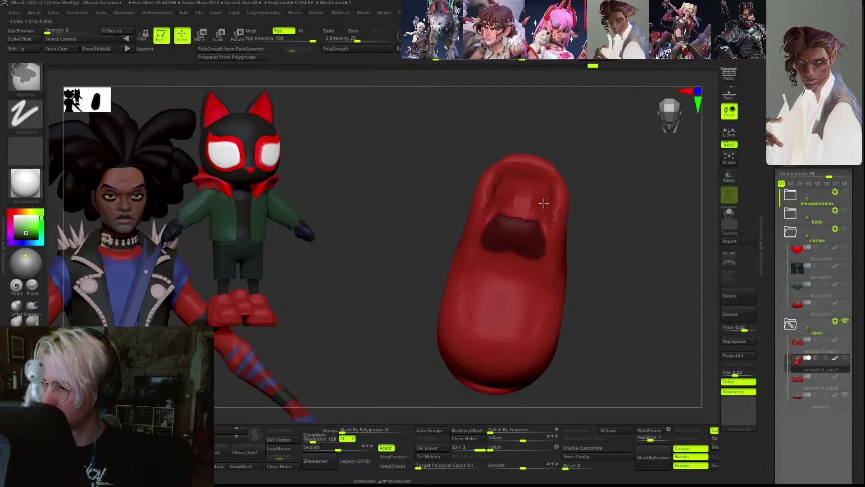
left_click(589, 193, "ctrl")
key("shift+d")
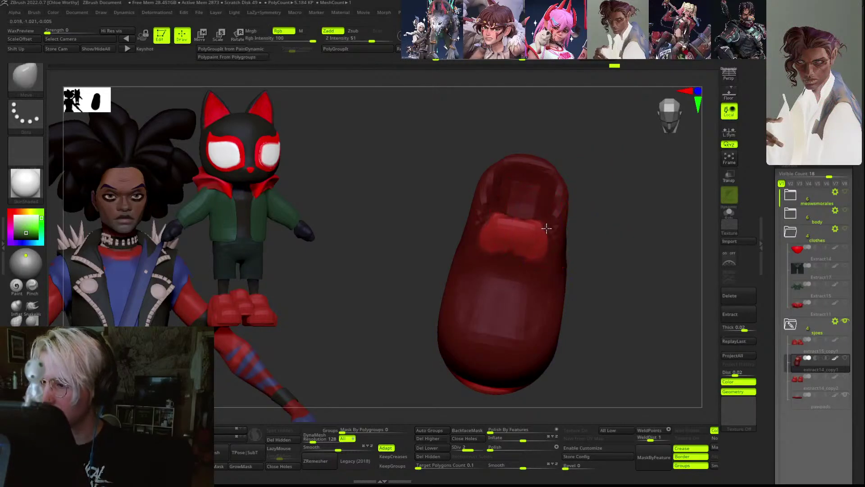
left_click_drag(586, 214, 562, 248, "shift")
key("ctrl+z")
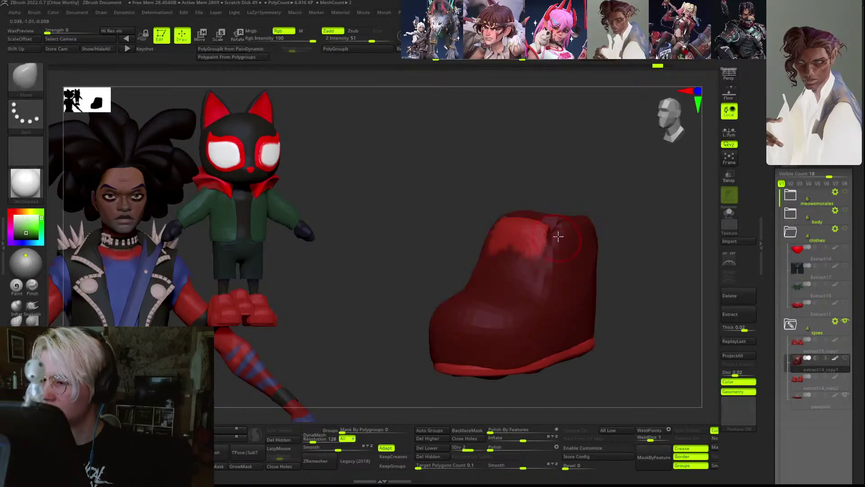
- Clear the mask, return to subdivision level 3, and smooth the edge between the tongue and the side panel
left_click_drag(613, 189, 637, 212, "ctrl")
key("d")
left_click_drag(544, 258, 547, 228, "shift")
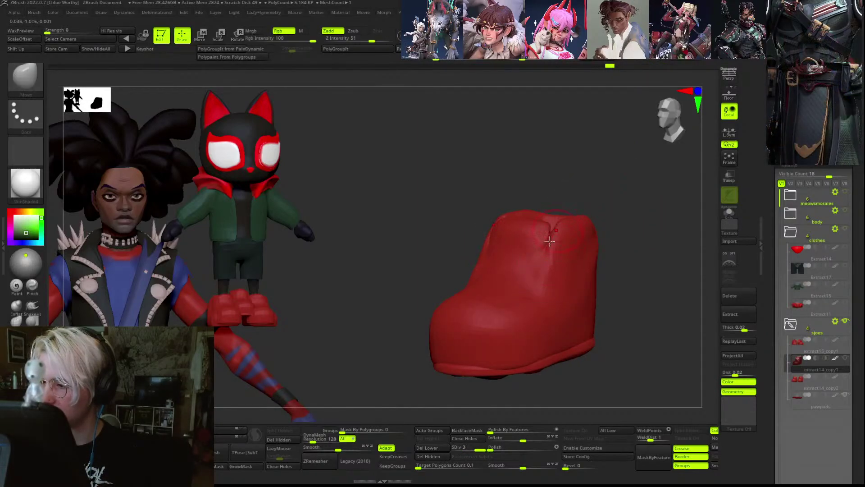
- Try to carve a crease down the side of the tongue with the DamStandard brush
left_click_drag(613, 191, 586, 272)
key("b")
key("d")
key("s")
key("s")
left_click_drag(542, 232, 542, 293)
key("ctrl+z")
- Show the shoe's wireframe and open the save dialog for the tool in the MeowsSculpt folder
left_click_drag(608, 222, 639, 282)
key("shift+f")
key("shift+f")
key("shift+f")
key("ctrl+s")
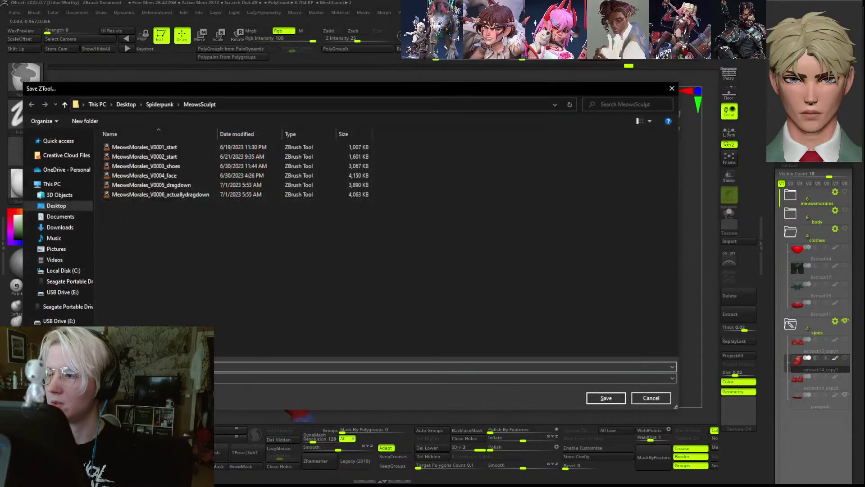
key("Escape")
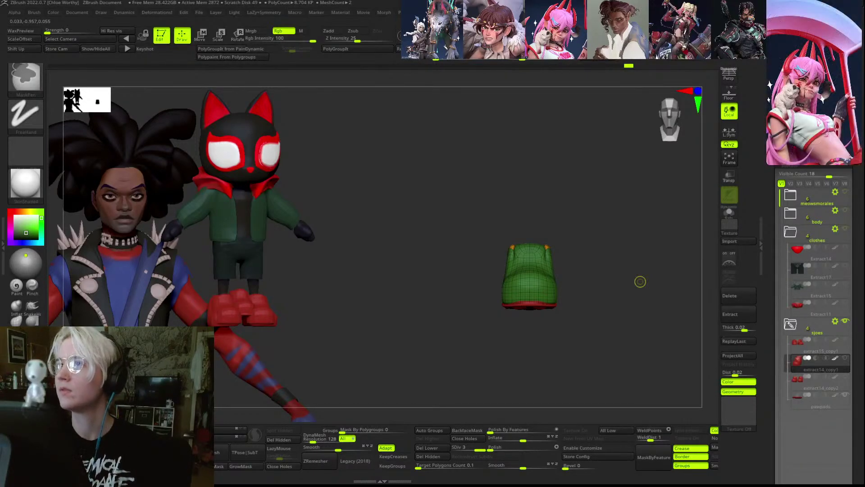
key("ctrl+s")
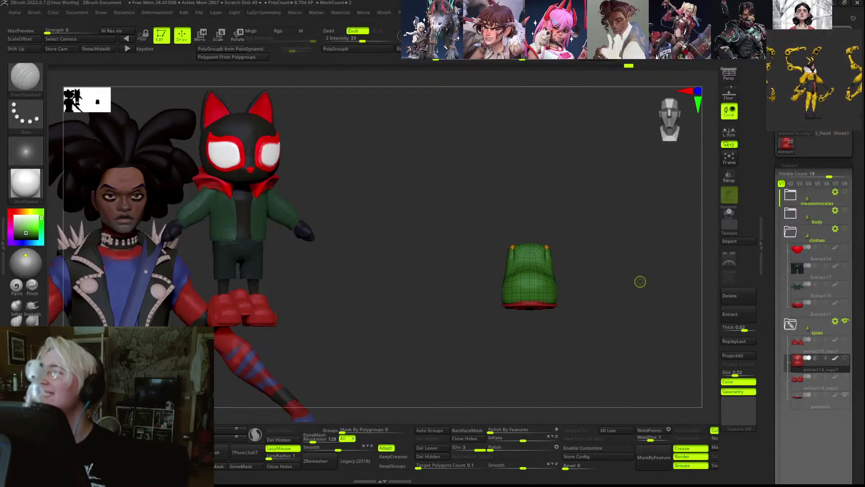
- Hide the wireframe and smooth the shoe's collar beside the tongue at subdivision level 2
mouse_move(640, 282)
left_mouse_down()
mouse_move(614, 274)
mouse_move(622, 268)
mouse_move(607, 237)
mouse_move(620, 209)
mouse_move(601, 188)
mouse_move(581, 236)
left_mouse_up()
key("shift+f")
key("shift+f")
key("shift+f")
key("shift+d")
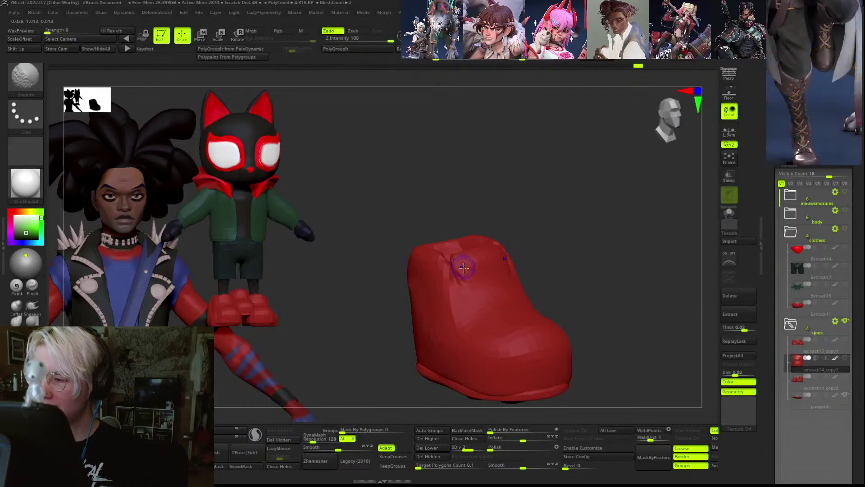
left_click_drag(519, 197, 456, 253)
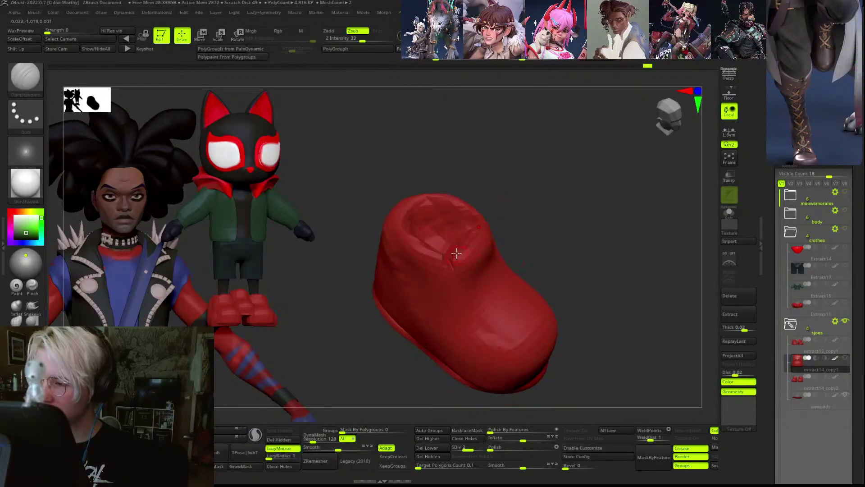
- Return to subdivision level 3 and carve the crease where the tongue meets the collar after checking the wireframe
key("d")
key("shift+f")
key("s")
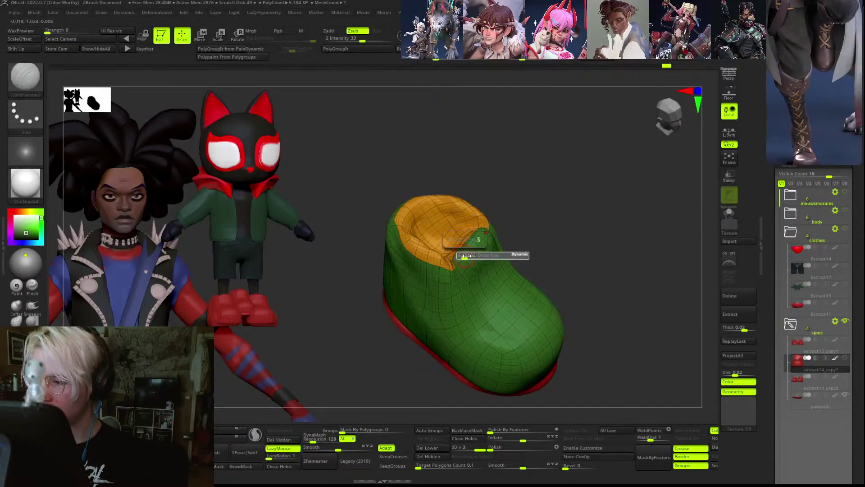
key("shift+f")
left_click_drag(469, 271, 470, 250, "ctrl")
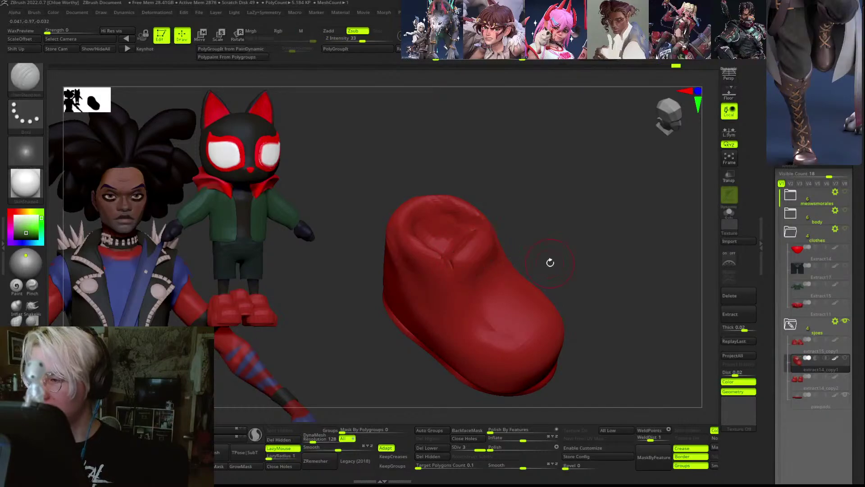
- Invert the mask so only the shoe's tongue is editable, reshape the tongue with the Move brush and clear the mask
left_click_drag(550, 260, 540, 228)
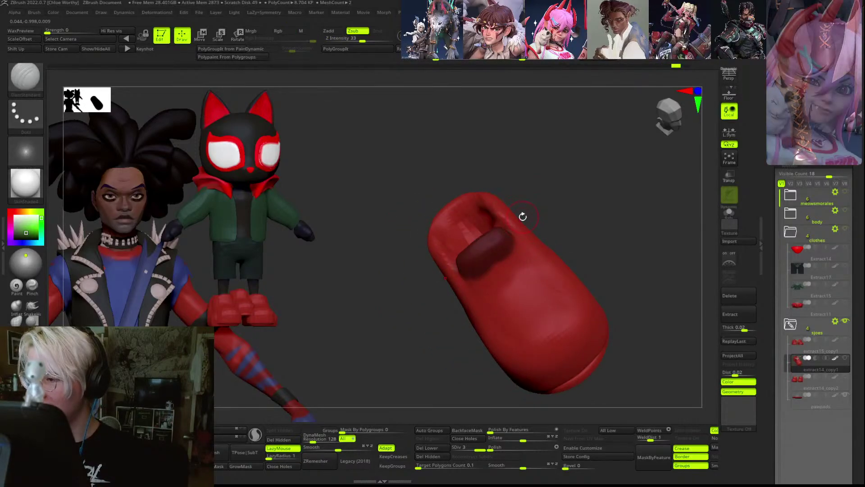
left_click(553, 182, "ctrl")
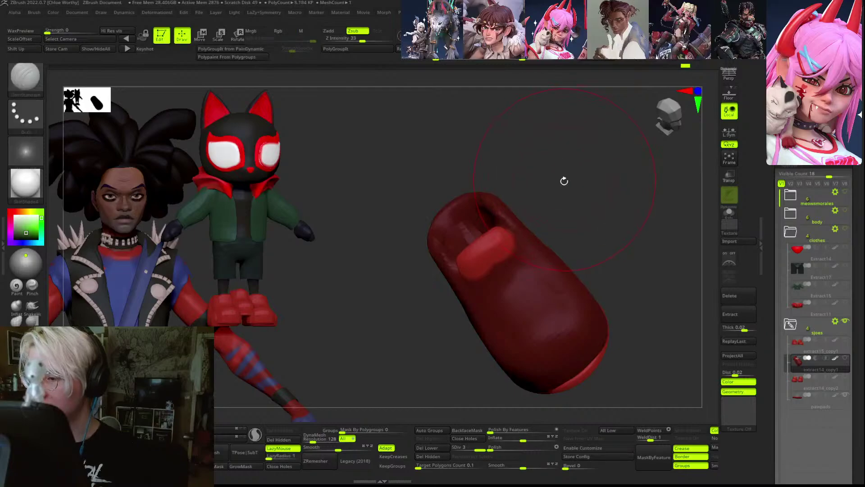
left_click(559, 184, "ctrl")
left_click(550, 188, "ctrl")
key("b")
key("m")
key("v")
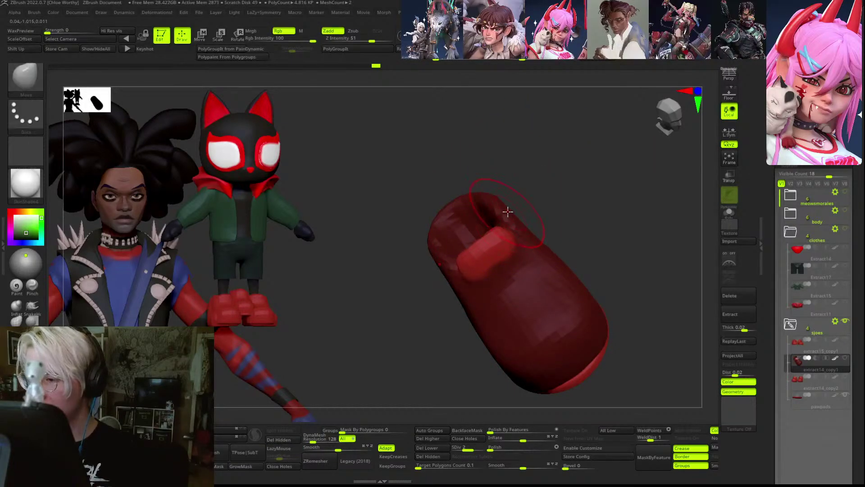
mouse_move(509, 206)
left_mouse_down()
mouse_move(552, 153)
mouse_move(528, 170)
mouse_move(558, 151)
mouse_move(496, 195)
mouse_move(555, 148)
left_mouse_up()
key("s")
key("d")
mouse_move(557, 158)
left_mouse_down("shift")
mouse_move(574, 174)
mouse_move(545, 182)
mouse_move(593, 159)
left_mouse_up("shift")
mouse_move(610, 187)
left_mouse_down()
mouse_move(611, 283)
mouse_move(593, 315)
left_mouse_up()
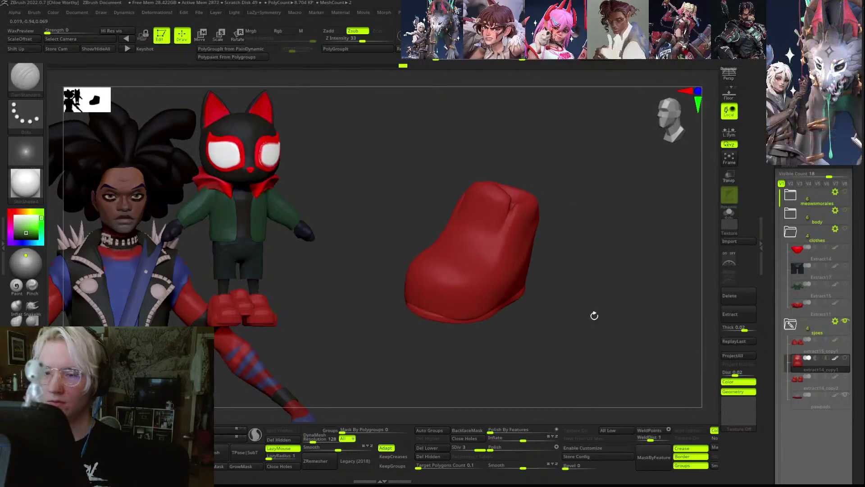
- Switch to the TrimDynamic brush and check the shoe's toe and sole edge at subdivision level 2
key("b")
key("d")
key("s")
left_click_drag(555, 262, 564, 259)
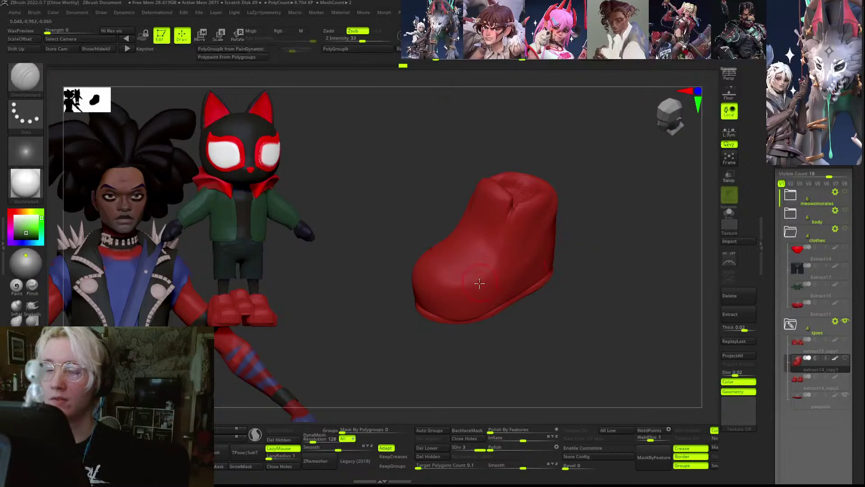
key("b")
key("t")
key("d")
left_click_drag(521, 324, 476, 318)
key("shift+d")
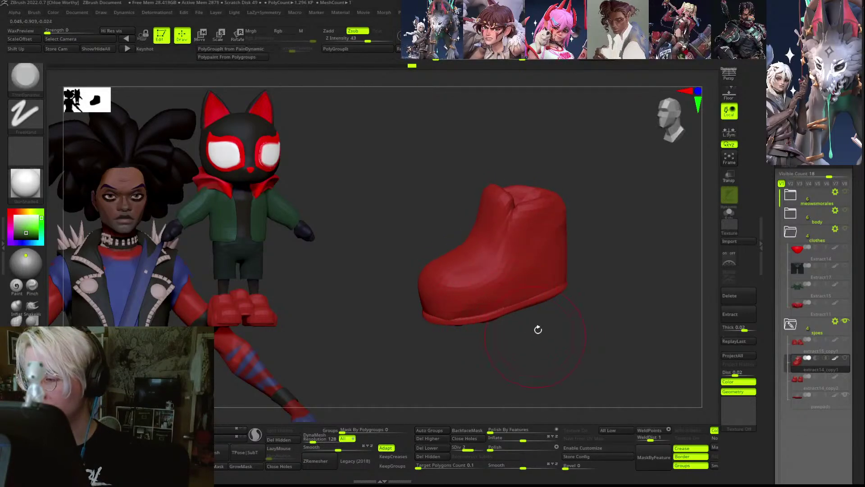
left_click_drag(538, 330, 499, 309)
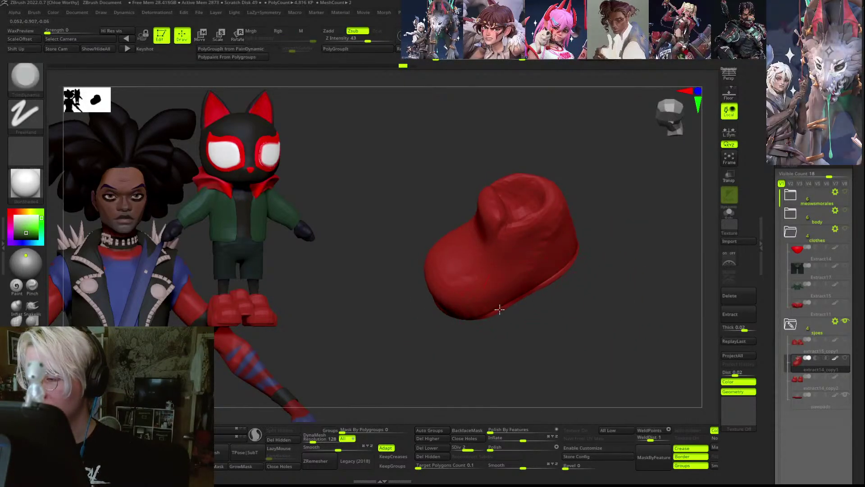
- Select the pawpads sole, isolate it and examine its polygroups, edge and underside
left_click(500, 309, "alt")
key("shift+f")
left_click_drag(579, 329, 625, 263, "shift")
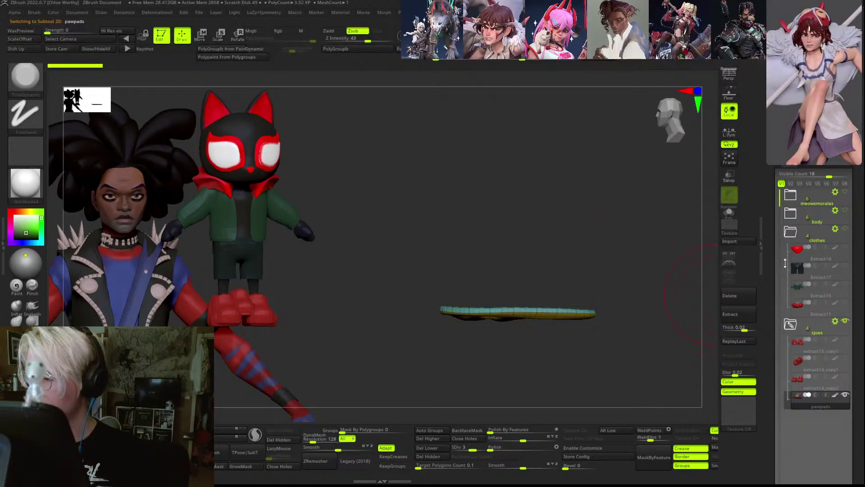
key("shift+f")
left_click_drag(662, 321, 641, 207)
key("shift+f")
key("shift+f")
key("shift+s")
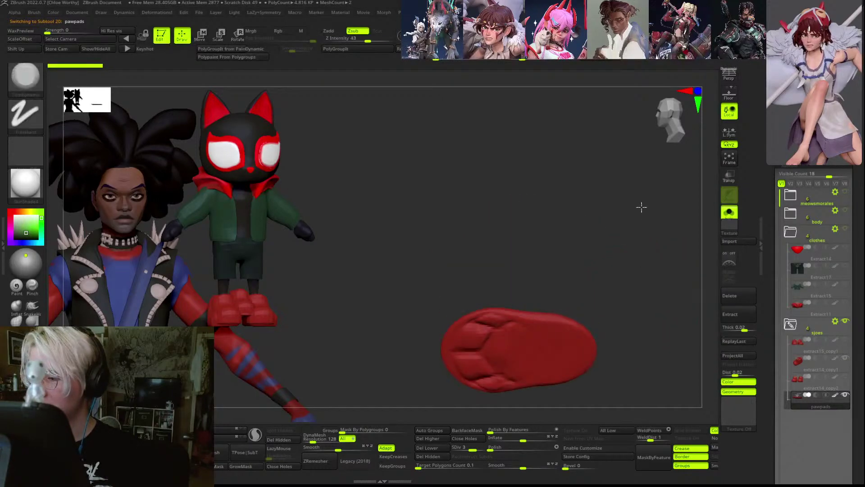
key("shift+f")
left_click_drag(621, 259, 609, 347)
- Step the pawpads sole through its subdivision levels, duplicate it and select the copy
key("shift+d")
key("shift+d")
key("d")
key("d")
key("d")
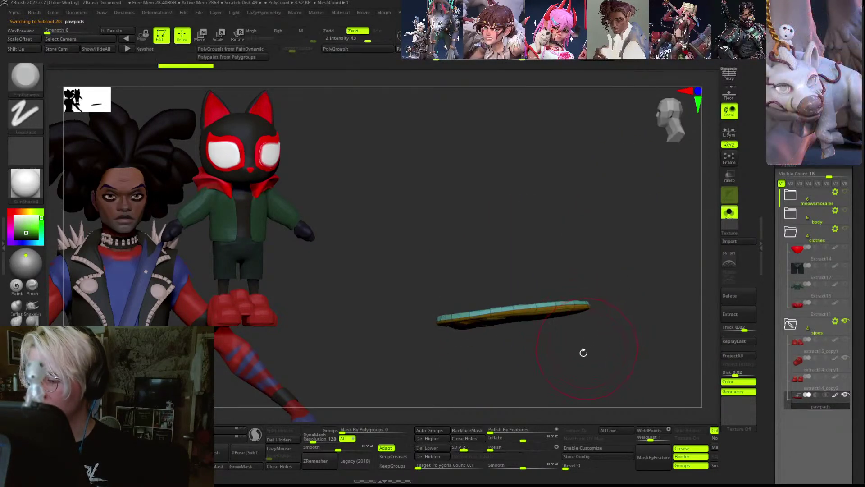
key("shift+f")
key("ctrl+shift+d")
left_click_drag(845, 410, 835, 420)
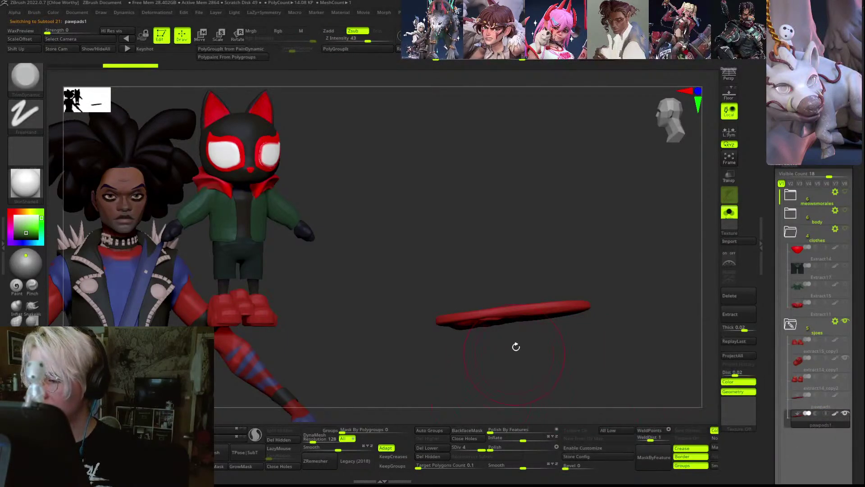
- Hide part of the duplicated sole with a lasso selection and delete its lower subdivision levels
left_click_drag(517, 334, 522, 311)
key("ctrl+shift")
mouse_move(611, 251)
left_mouse_down("ctrl+shift")
mouse_move(638, 280)
mouse_move(651, 334)
left_mouse_up("ctrl+shift")
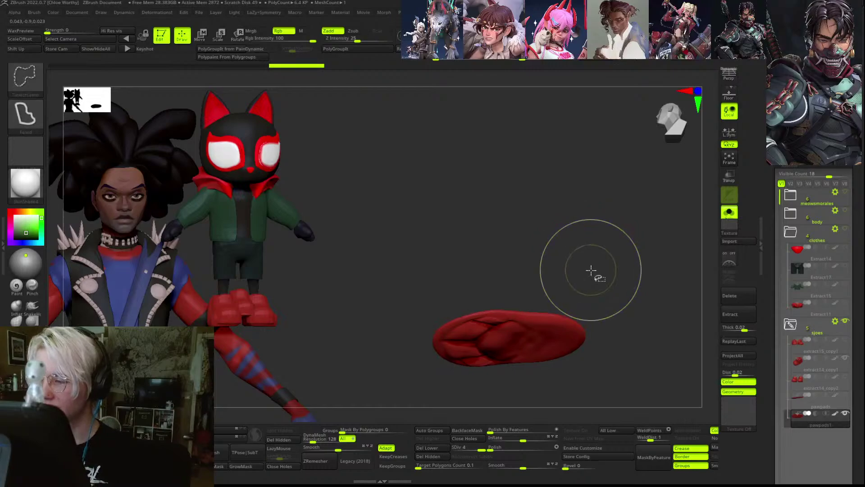
left_click_drag(610, 257, 617, 297)
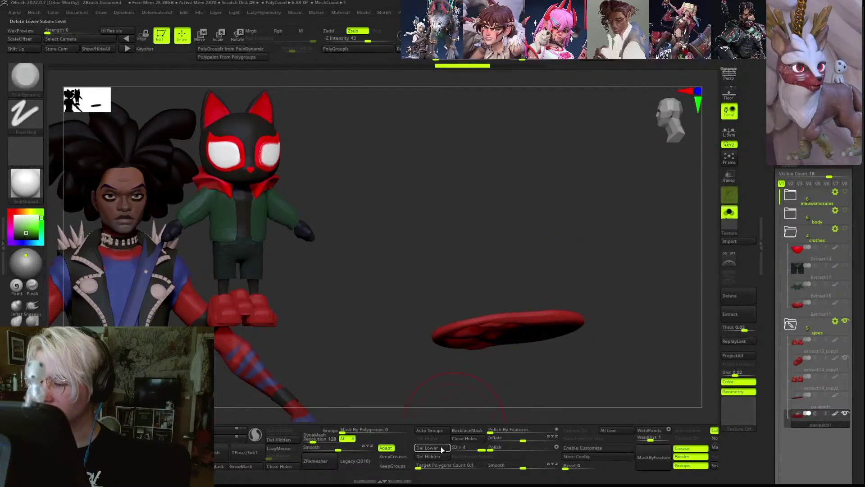
left_click(590, 285, "ctrl+shift")
key("alt")
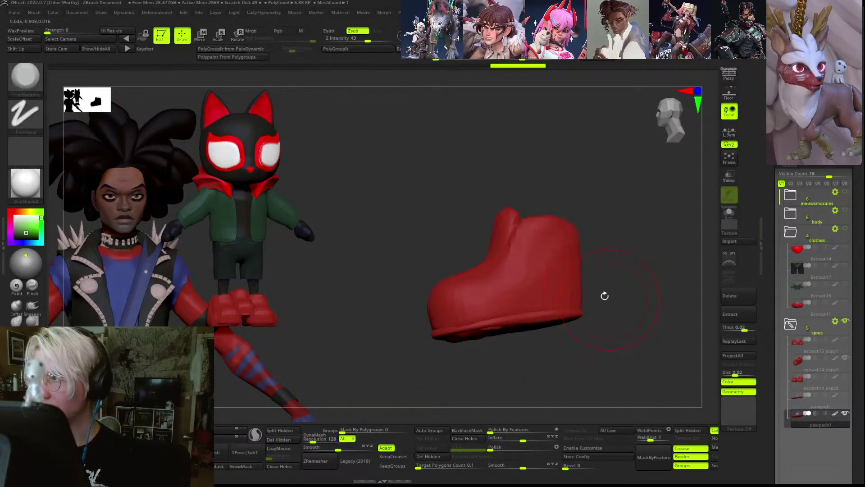
left_click_drag(653, 282, 680, 270)
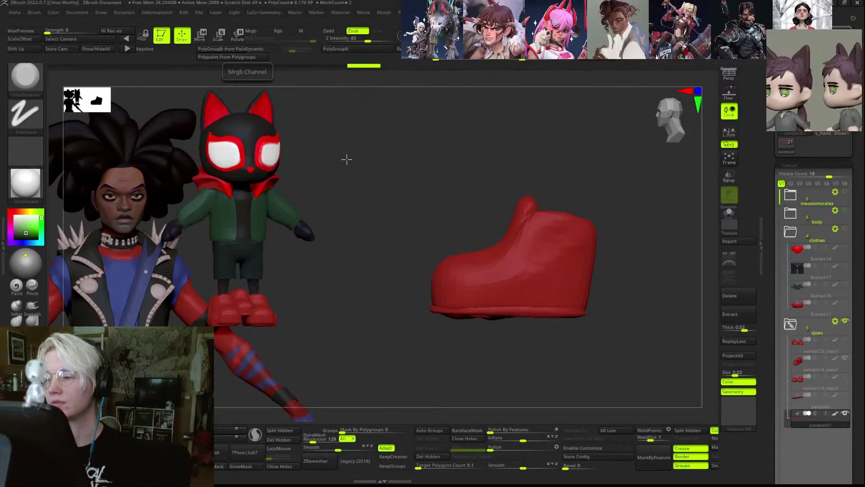
- Examine the duplicated sole's polygroups and lower edge against the shoe, close up in side view
left_click_drag(346, 160, 374, 184)
key("shift+f")
left_click_drag(622, 251, 560, 276)
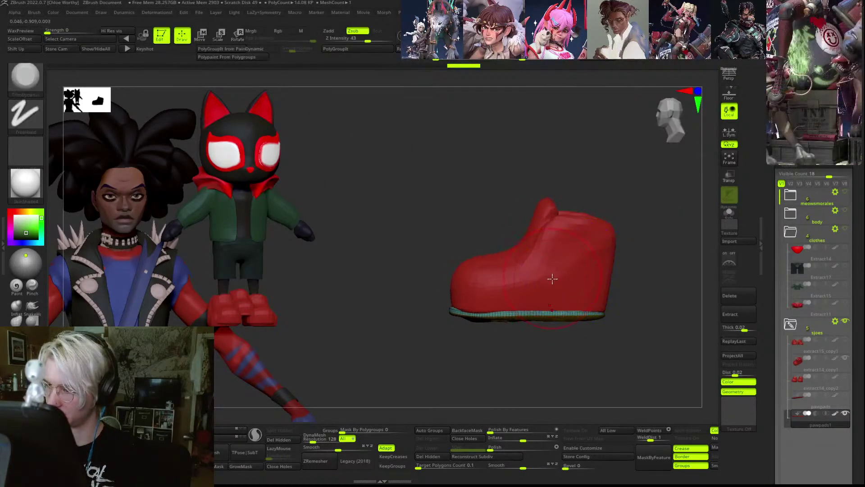
left_click_drag(634, 261, 649, 251, "shift")
mouse_move(660, 341)
left_mouse_down("ctrl+shift")
mouse_move(214, 342)
mouse_move(86, 318)
left_mouse_up("ctrl+shift")
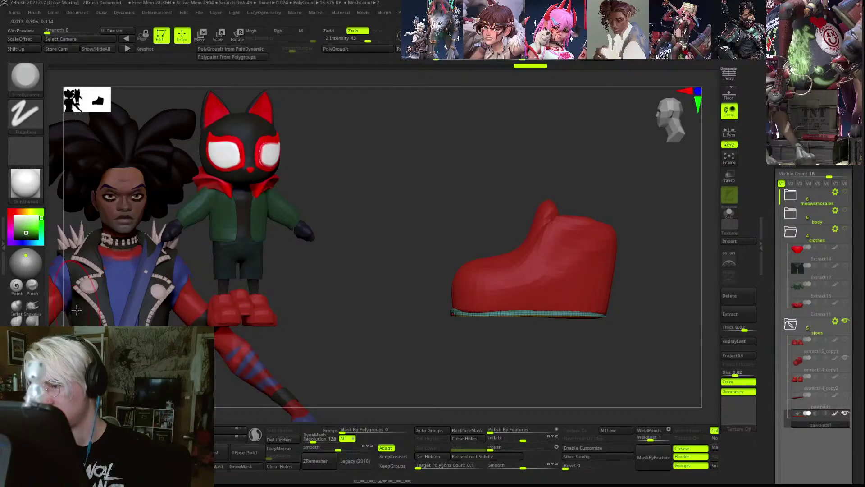
left_click_drag(644, 229, 618, 276)
key("w")
key("f")
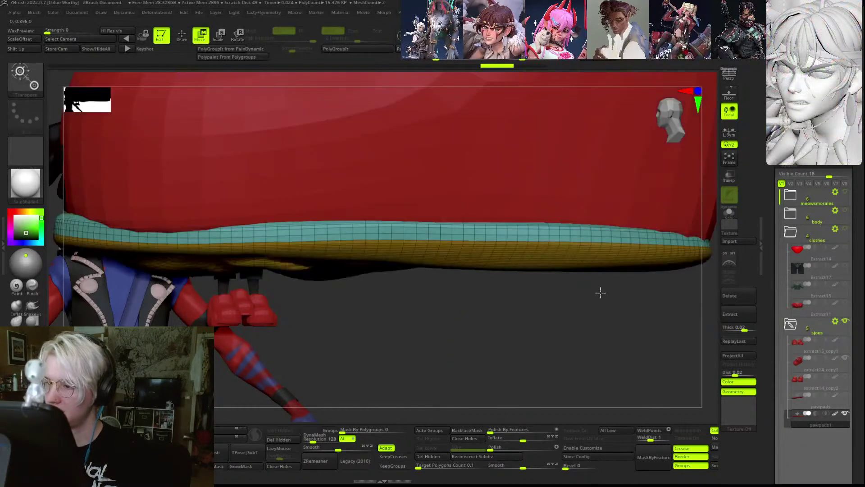
key("f")
key("shift+s")
left_click_drag(566, 304, 582, 334)
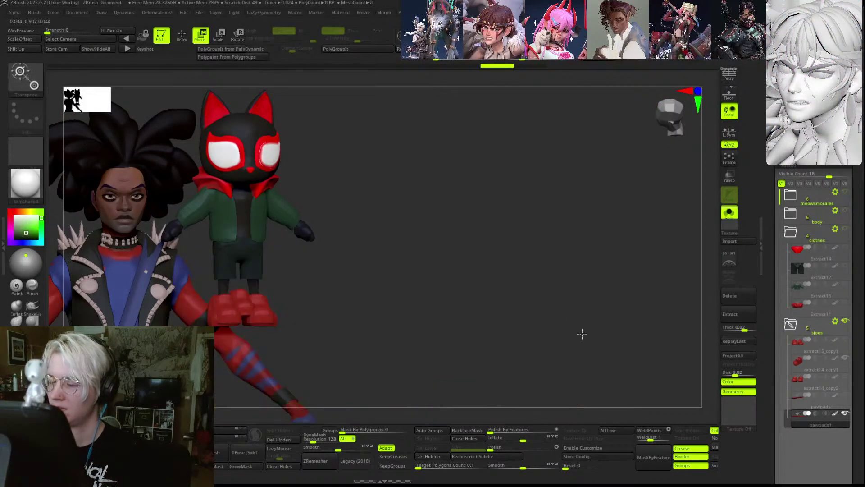
- Reset the transform gizmo's orientation and centre it on the isolated sole copy
key("f")
key("f")
key("w")
left_click(514, 281)
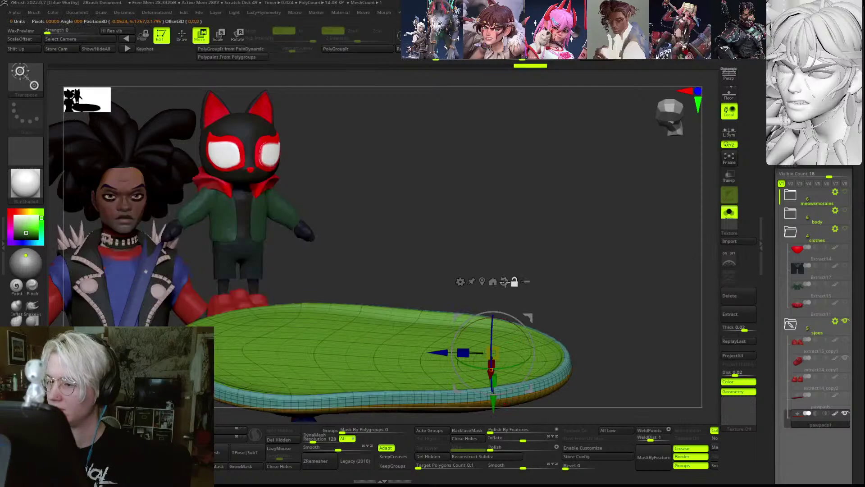
left_click(504, 281)
left_click(483, 280)
- Scale the sole copy thinner vertically and seat it against the shoe's underside
key("shift+f")
key("shift+s")
left_click_drag(628, 258, 585, 236, "alt")
left_click_drag(585, 235, 606, 194, "alt")
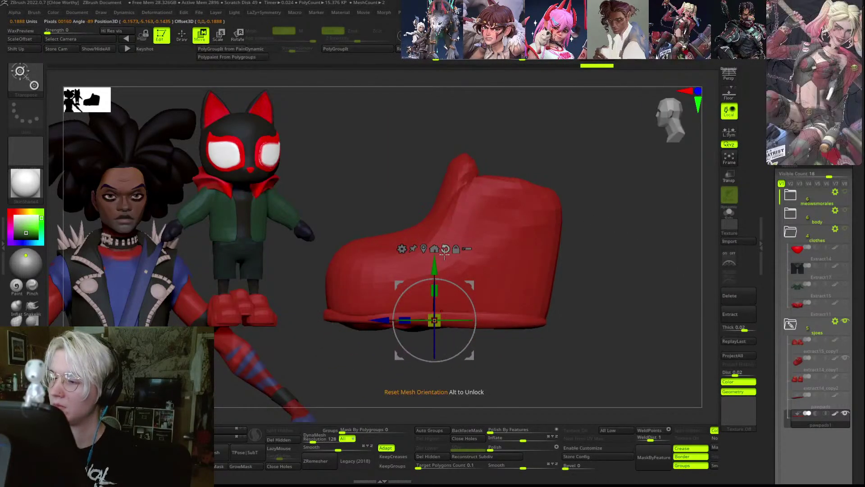
left_click_drag(435, 290, 436, 309)
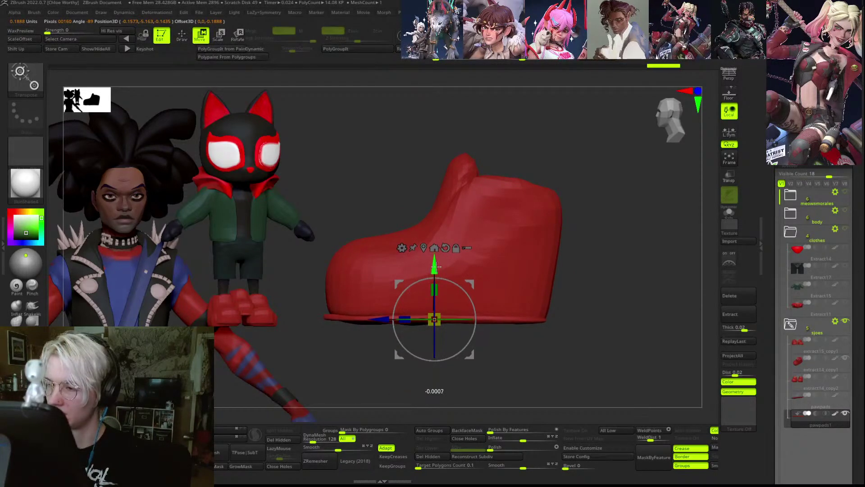
key("q")
- Pull the sole copy's front edge in flush with the shoe's toe using the Move brush
left_click_drag(597, 311, 620, 346)
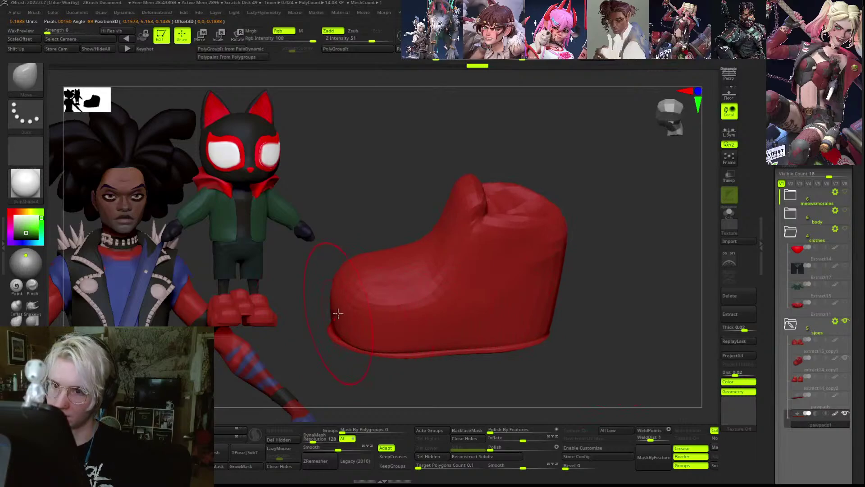
left_click_drag(341, 315, 348, 315)
left_click_drag(390, 189, 394, 162)
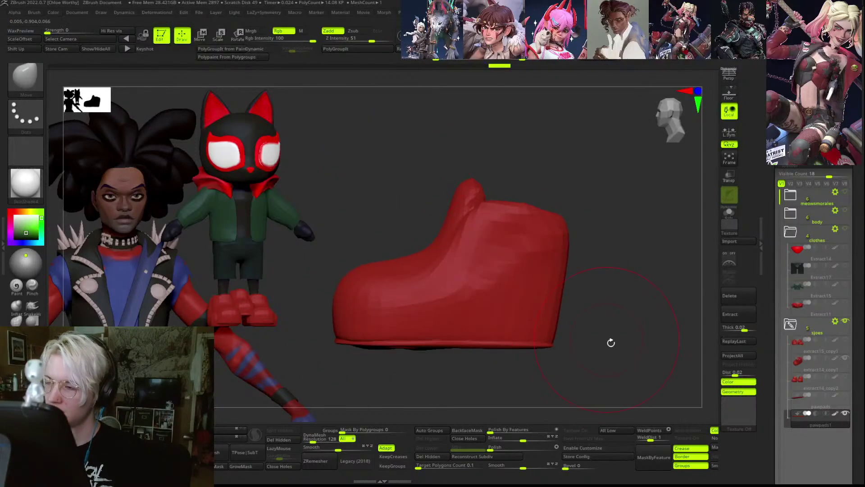
- Select the shoe and check its tongue and collar from the front, with and without the wireframe
left_click(546, 296, "alt")
key("shift+f")
mouse_move(611, 278)
left_mouse_down()
mouse_move(609, 258)
mouse_move(602, 292)
left_mouse_up()
key("shift+f")
key("s")
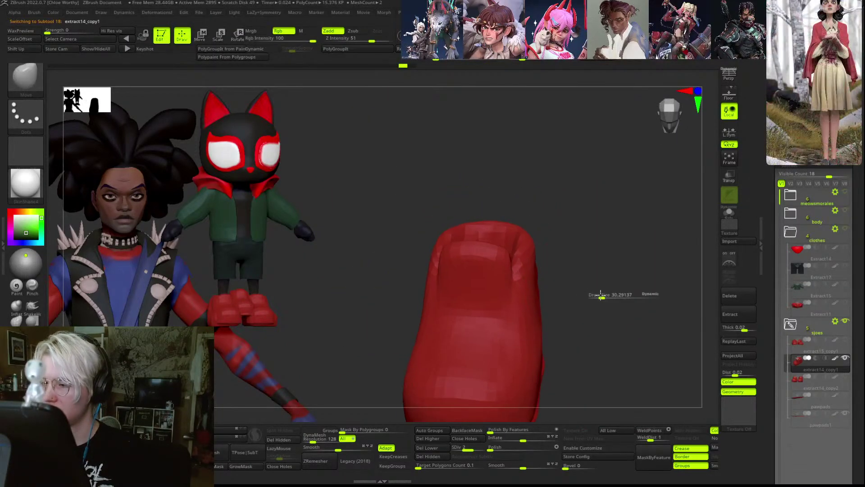
key("b")
key("d")
key("s")
left_click_drag(610, 328, 608, 247)
- Adjust the shoe's lower front over the sole with the Move brush
key("b")
key("m")
key("v")
left_click_drag(571, 278, 583, 325)
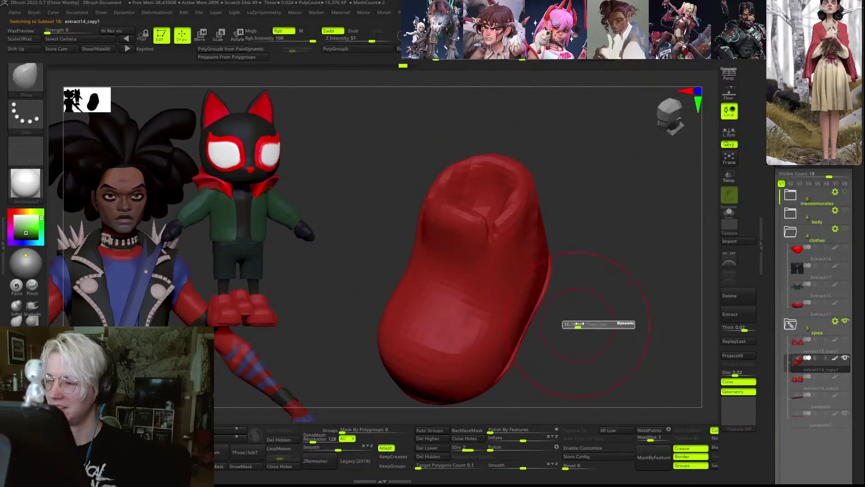
mouse_move(473, 377)
left_mouse_down()
mouse_move(535, 354)
mouse_move(503, 360)
mouse_move(583, 189)
mouse_move(543, 244)
left_mouse_up()
left_click(504, 367, "alt")
left_click(576, 272, "alt")
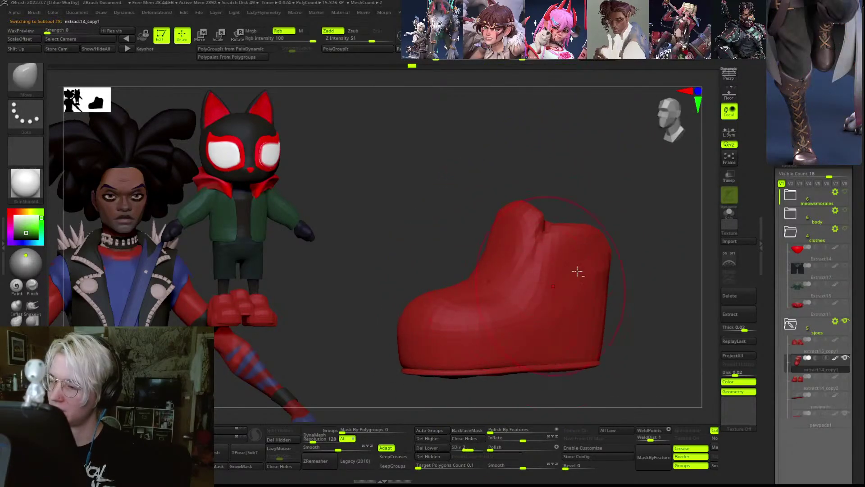
- Examine the shoe's underside against the sole with polygroups shown, and isolate the shoe in side view
key("shift+f")
left_click_drag(599, 289, 573, 298)
left_click_drag(616, 243, 568, 116, "alt")
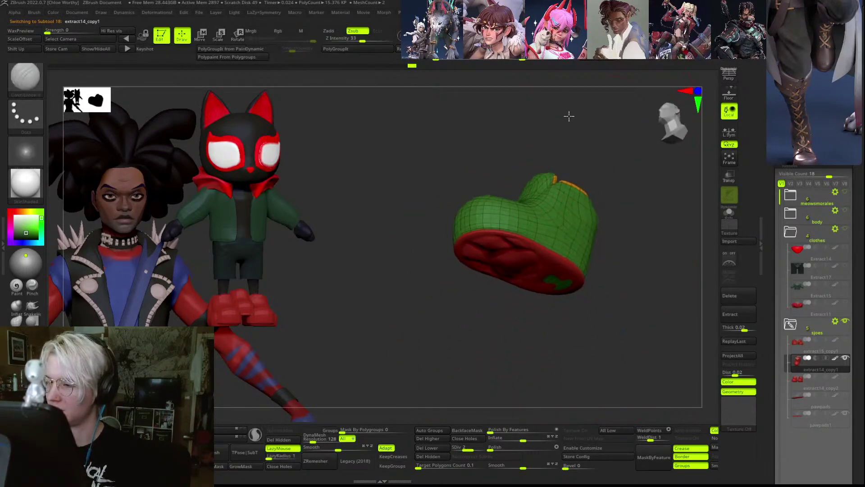
key("ctrl+shift+s")
key("shift+f")
mouse_move(635, 282)
left_mouse_down("shift")
mouse_move(677, 261)
mouse_move(174, 316)
mouse_move(50, 255)
mouse_move(48, 268)
mouse_move(46, 242)
left_mouse_up("shift")
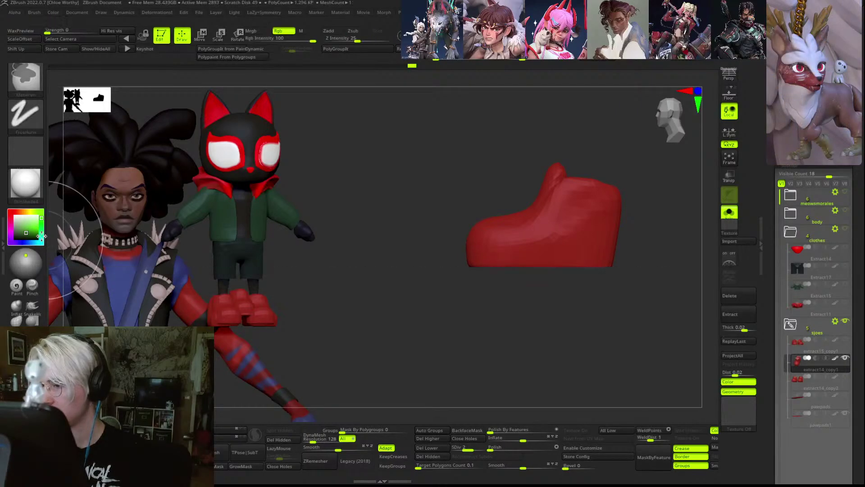
- Select the sole copy and move it slightly up against the bottom of the shoe
mouse_move(612, 319)
left_mouse_down()
mouse_move(666, 196)
mouse_move(676, 269)
mouse_move(656, 311)
left_mouse_up()
left_click(566, 335, "alt")
key("w")
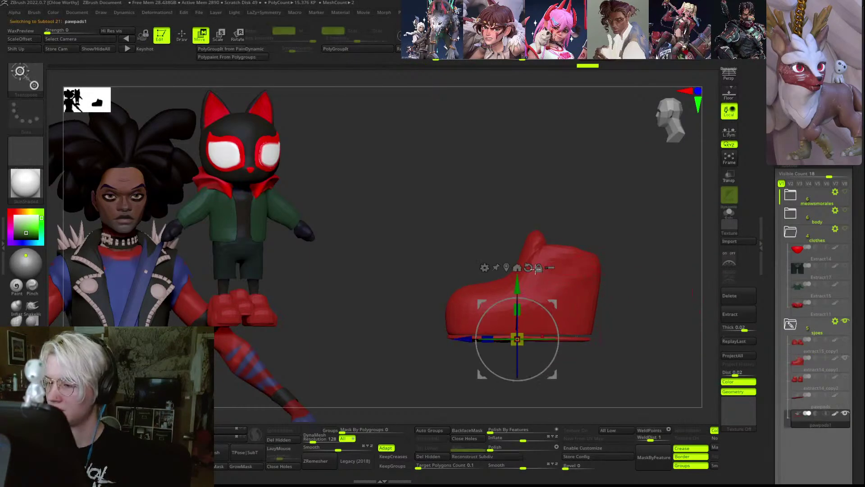
left_click_drag(517, 284, 518, 280)
key("q")
key("b")
key("m")
key("v")
left_click_drag(651, 306, 662, 318, "alt")
left_click_drag(662, 318, 653, 270)
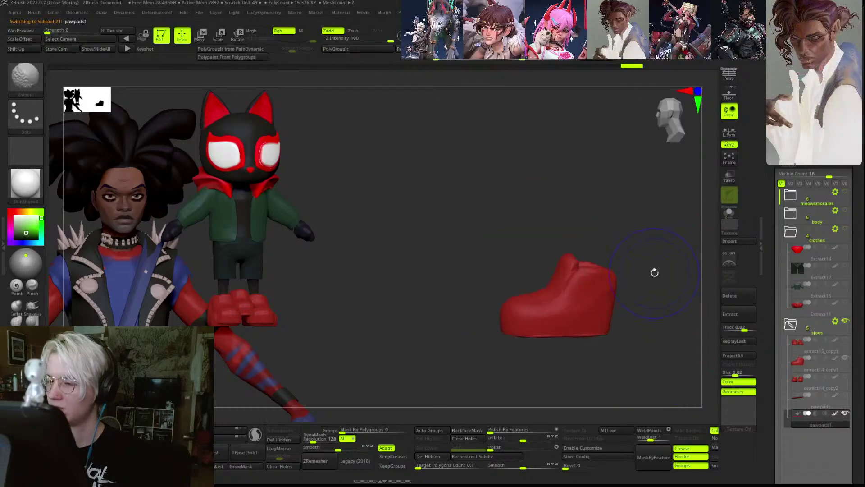
- Select the shoe with the DamStandard brush and review its wireframe and polygroups from the side and front
left_click(595, 318, "alt")
mouse_move(436, 346)
left_mouse_down("alt")
mouse_move(396, 369)
mouse_move(395, 380)
left_mouse_up("alt")
key("s")
key("b")
key("d")
key("s")
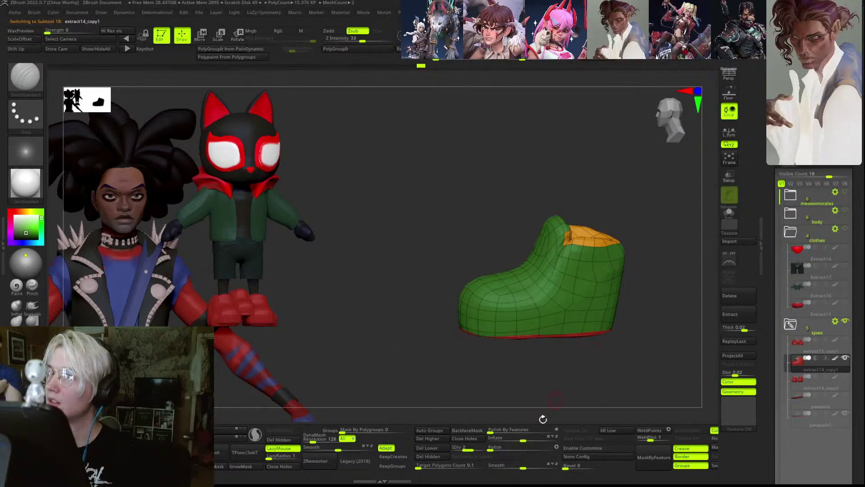
left_click_drag(318, 242, 386, 266)
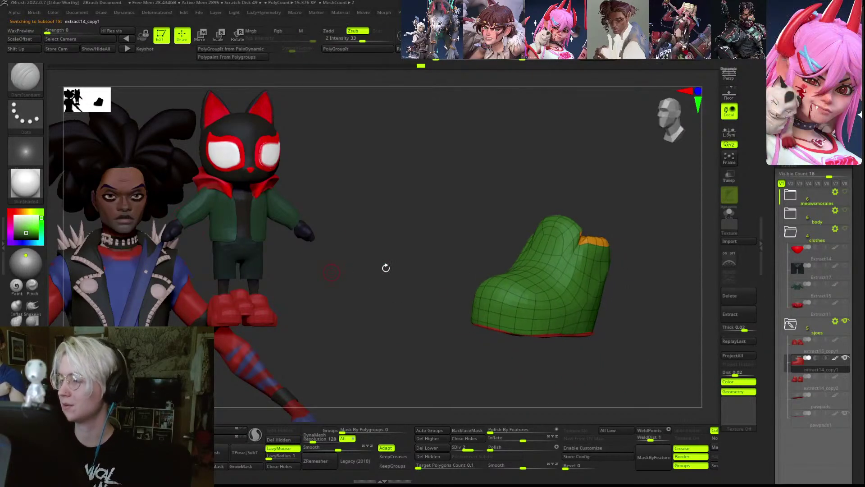
key("shift+f")
- Switch to the other character's tool to study its laced boots, and return to the cat's shoe
left_click(793, 136)
key("f")
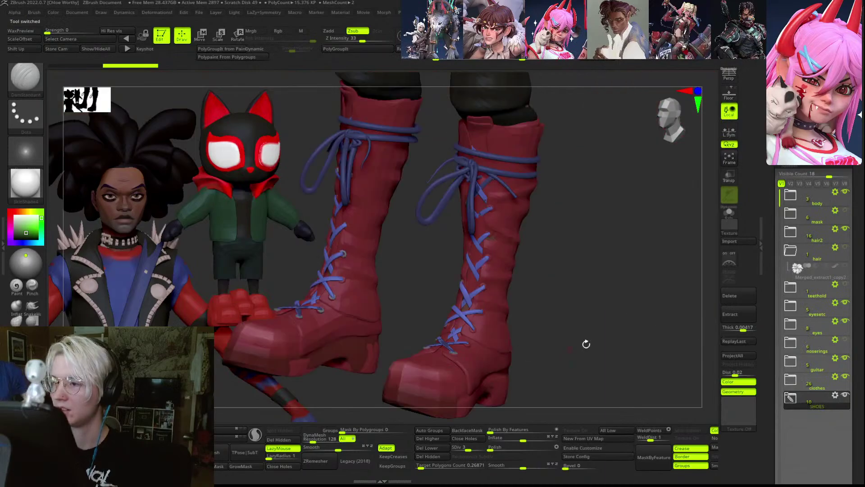
mouse_move(585, 343)
left_mouse_down("shift")
mouse_move(617, 264)
mouse_move(585, 249)
mouse_move(650, 282)
mouse_move(622, 154)
mouse_move(592, 262)
mouse_move(608, 195)
mouse_move(633, 410)
mouse_move(588, 335)
left_mouse_up("shift")
left_click(793, 135)
left_click_drag(638, 310, 413, 274)
left_click_drag(566, 321, 641, 337)
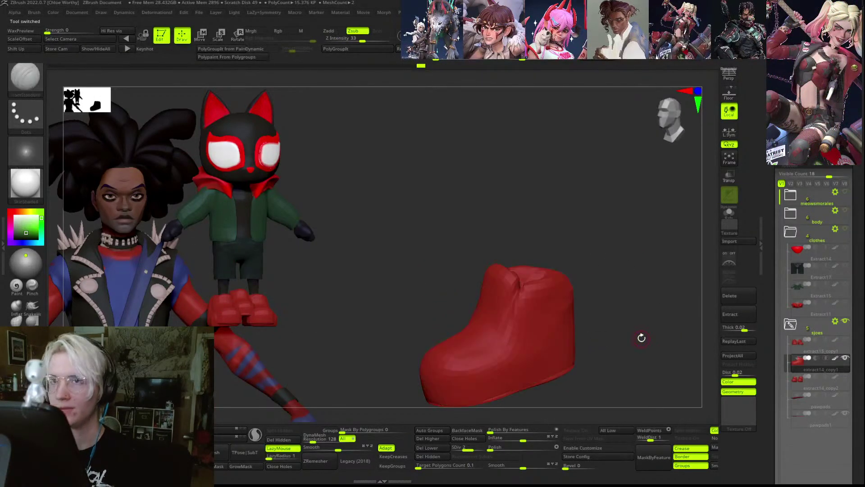
- Raise the shoe to subdivision level 3 and mask a trial band across its side behind the toe
left_click_drag(571, 205, 586, 185)
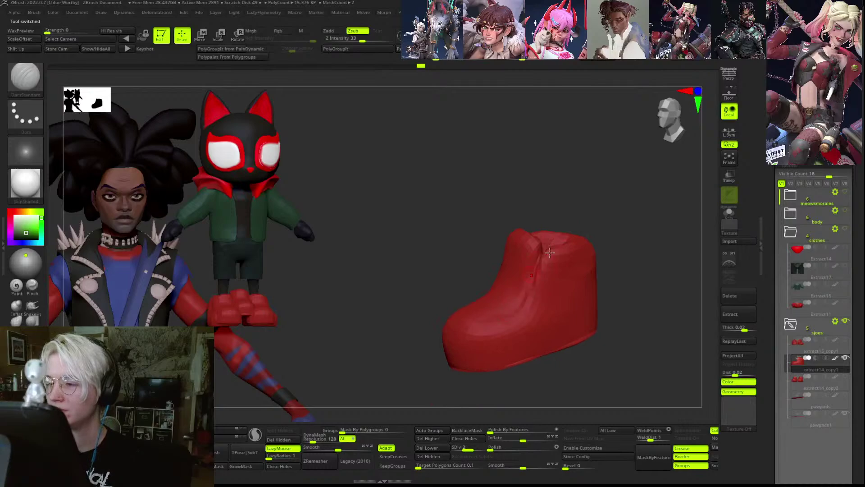
left_click_drag(550, 253, 541, 265)
left_click_drag(595, 266, 535, 291)
left_click_drag(506, 319, 518, 311)
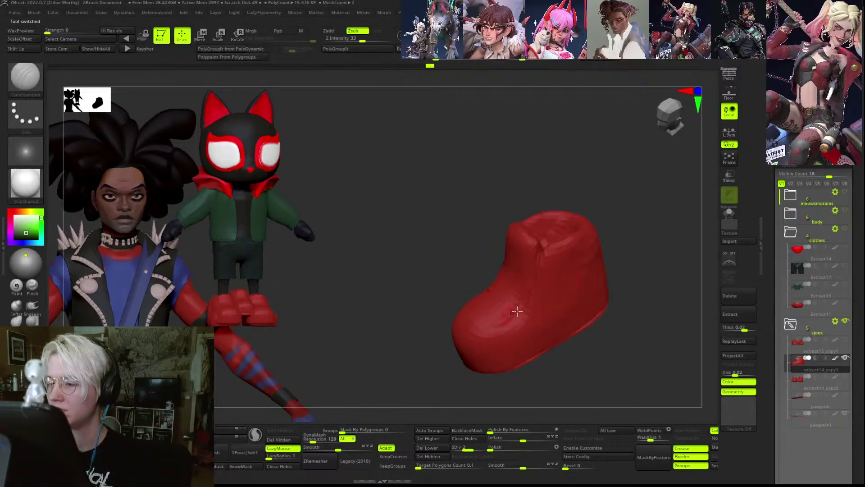
left_click_drag(648, 267, 505, 323)
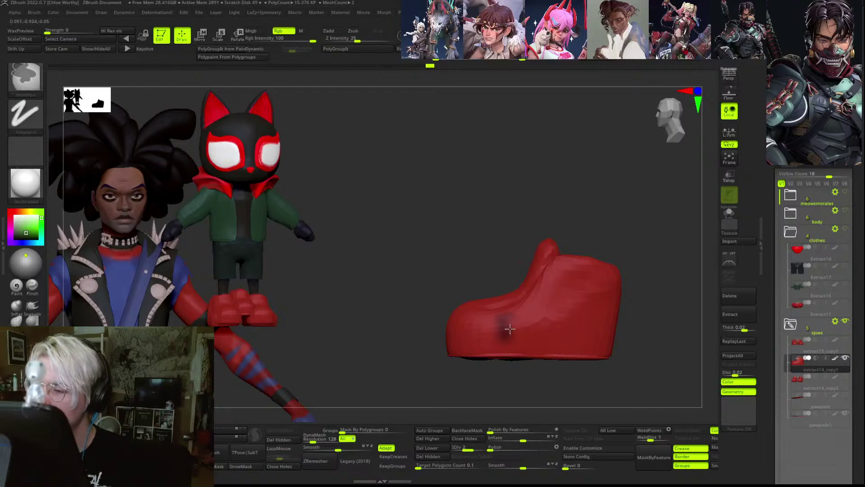
key("d")
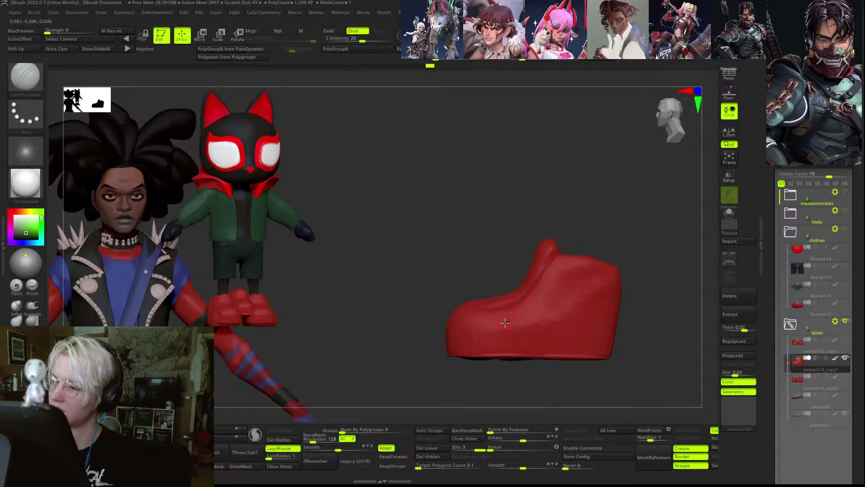
left_click_drag(504, 322, 503, 326, "ctrl")
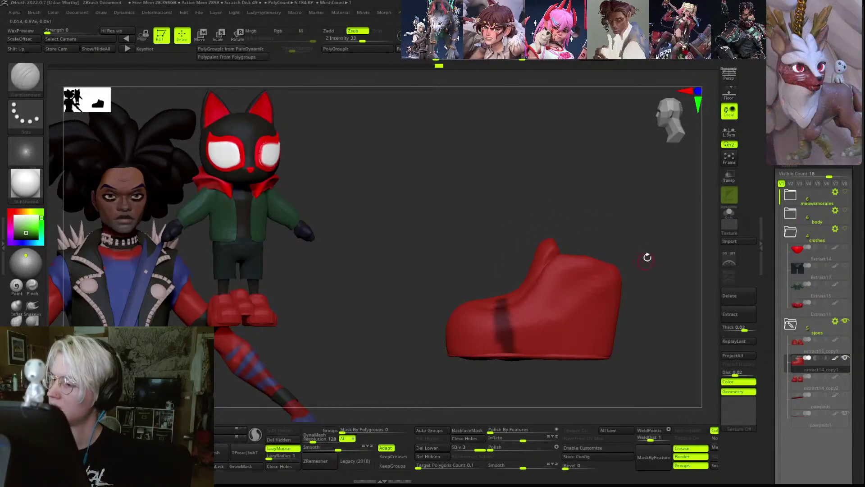
- Subdivide the shoe to level 4, mask a strap-shaped band over the instep, and trim the band's rear edge
left_click_drag(647, 257, 657, 264)
key("d")
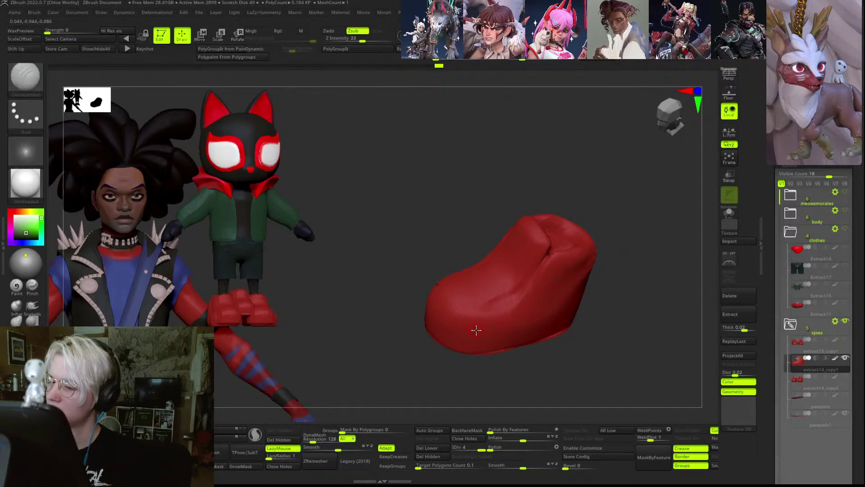
left_click_drag(495, 295, 488, 277, "ctrl")
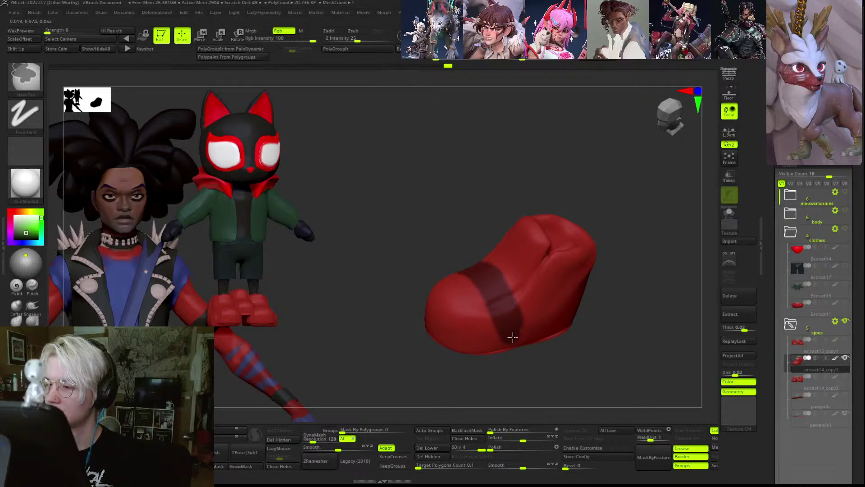
left_click_drag(506, 276, 519, 307, "ctrl+alt")
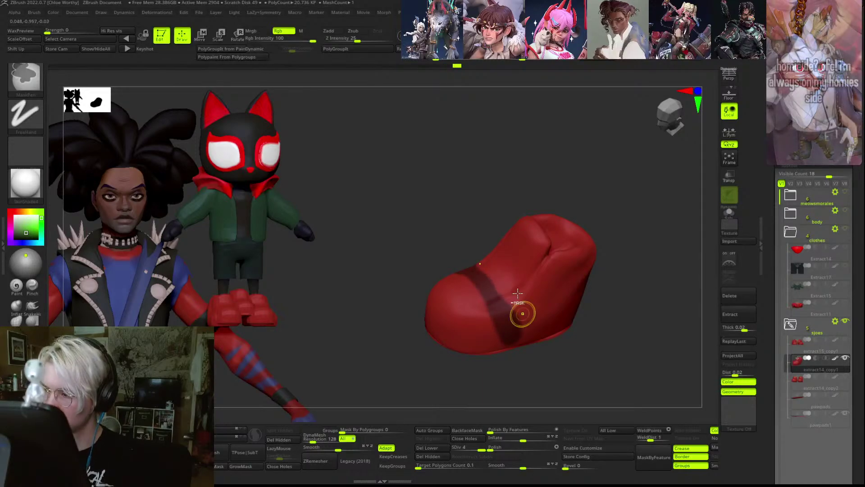
- Widen the masked strap band toward the toe in side view, undoing the stray mask strokes
left_click_drag(554, 199, 508, 190, "shift")
mouse_move(500, 298)
left_mouse_down("ctrl")
mouse_move(510, 336)
mouse_move(481, 295)
left_mouse_up("ctrl")
key("ctrl+z")
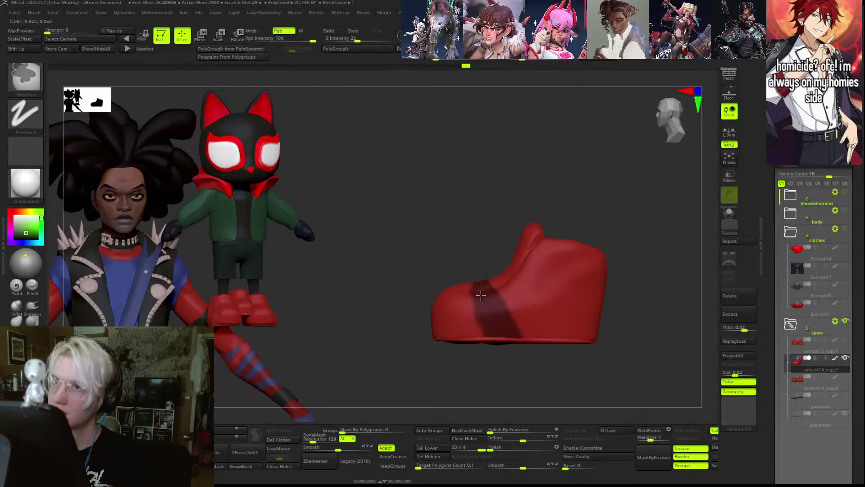
left_click_drag(485, 326, 479, 310, "ctrl")
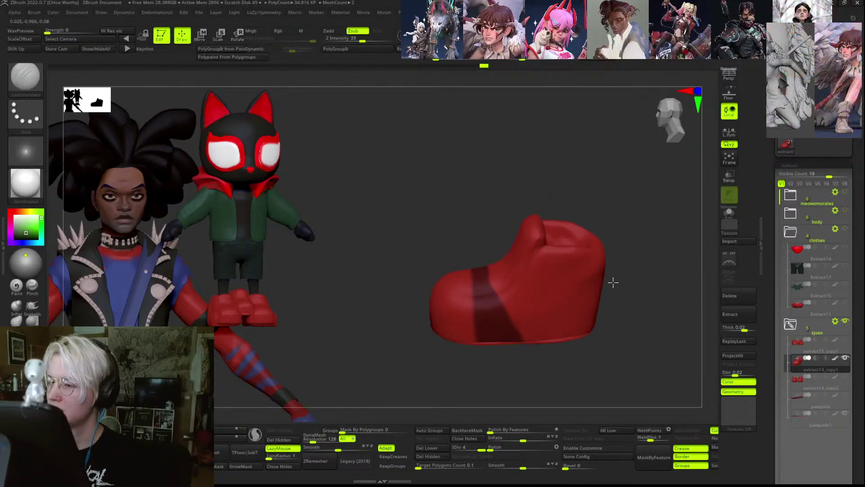
left_click_drag(613, 282, 617, 289)
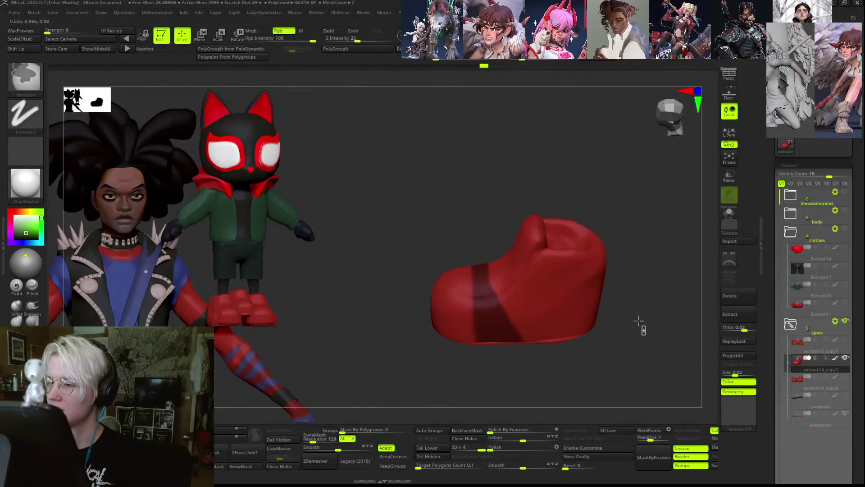
left_click_drag(639, 324, 634, 312, "ctrl")
key("ctrl+z")
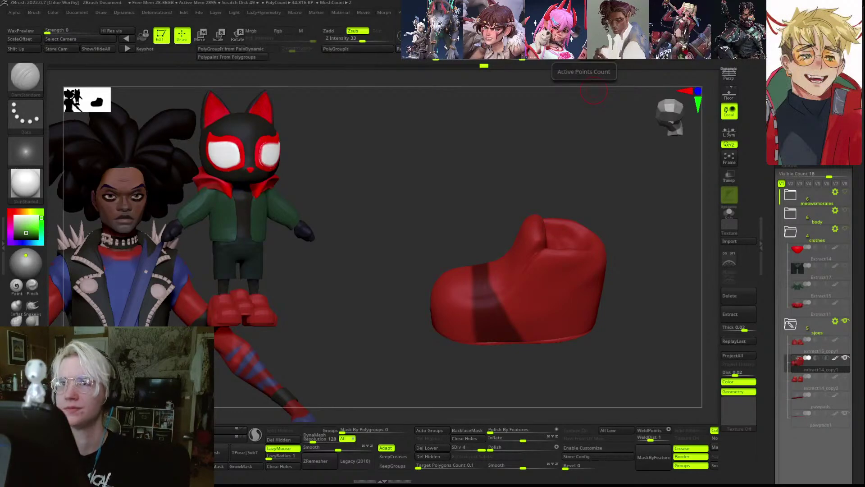
- Try a circular mask beside the strap band in side view and check the shoe's wireframe
mouse_move(617, 388)
left_mouse_down()
mouse_move(620, 305)
mouse_move(645, 262)
mouse_move(653, 222)
mouse_move(639, 370)
mouse_move(537, 379)
mouse_move(176, 375)
mouse_move(399, 348)
mouse_move(691, 354)
mouse_move(684, 353)
mouse_move(678, 231)
mouse_move(680, 280)
left_mouse_up()
key("b")
key("d")
key("s")
key("ctrl")
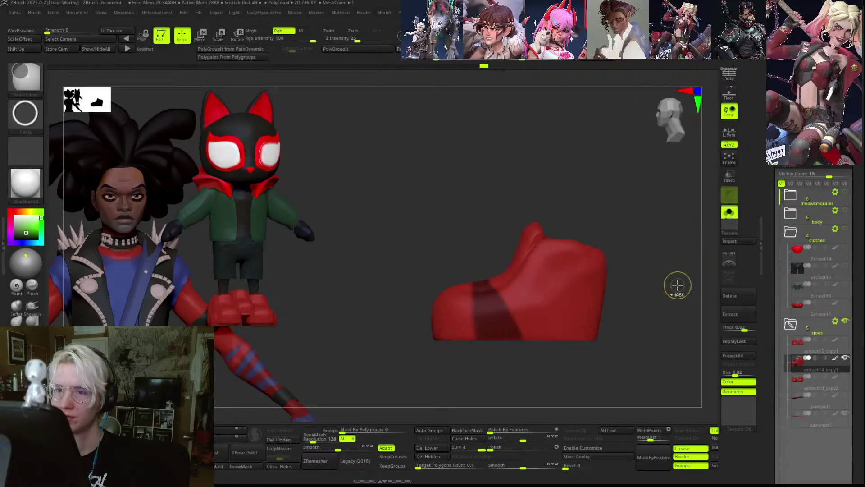
left_click_drag(471, 373, 260, 476, "ctrl")
left_click_drag(369, 328, 371, 299)
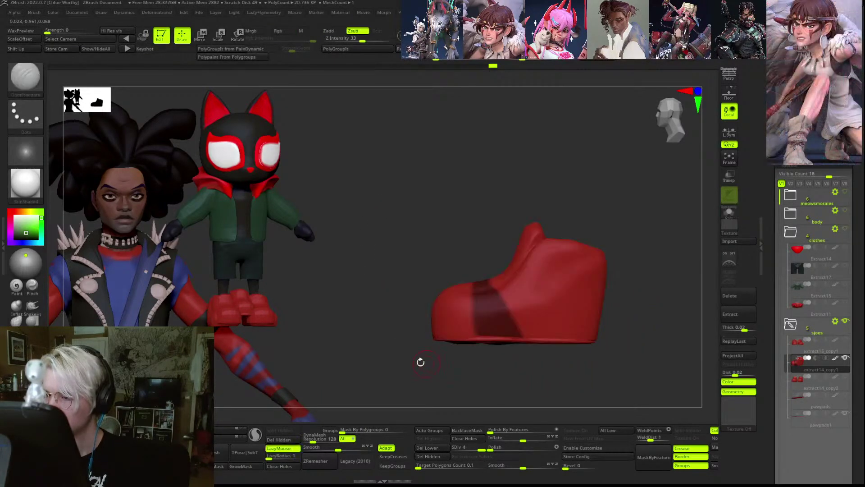
key("shift+f")
key("shift+f")
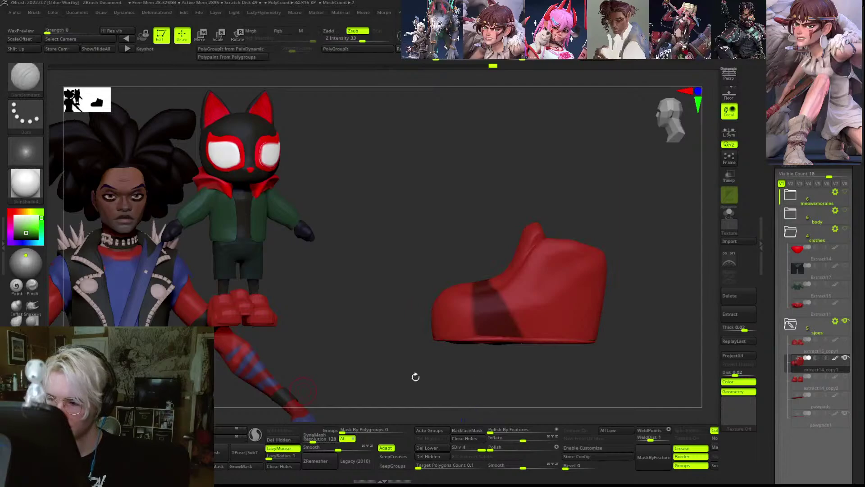
- Extract the masked band from the shoe as a separate strap, and try another extraction at a thickness of 0.00235
left_click(730, 314)
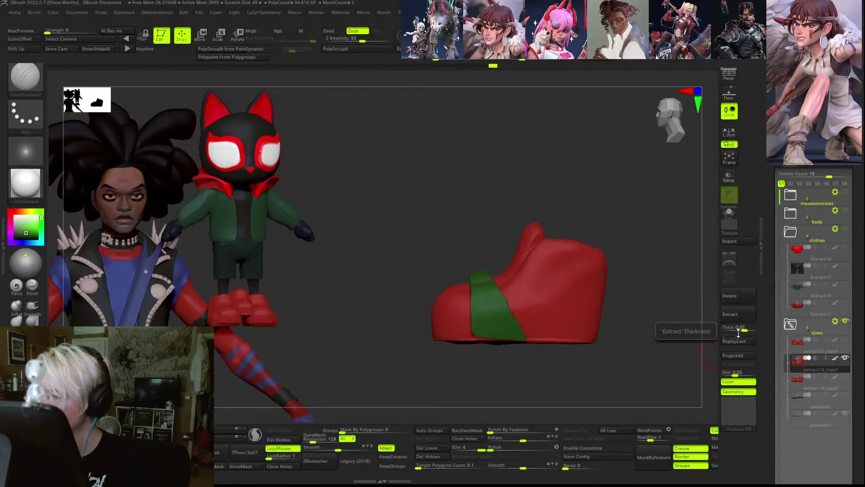
left_click(736, 336)
left_click(743, 328)
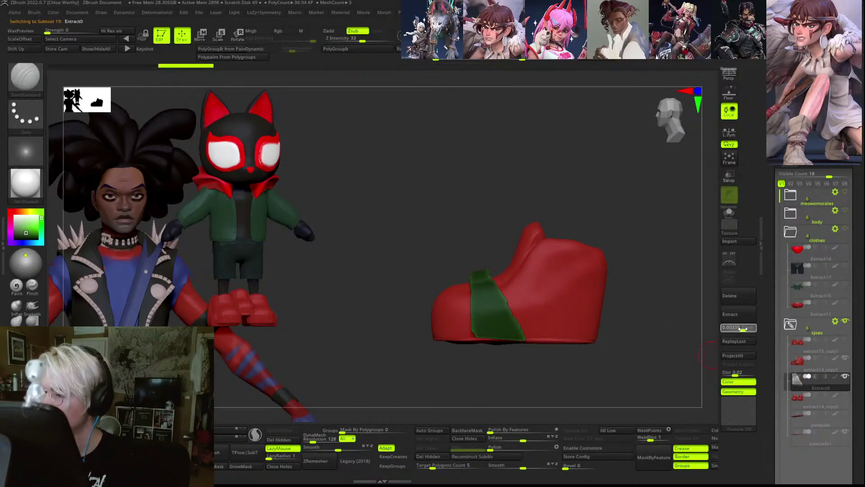
left_click(744, 320)
left_click_drag(689, 330, 668, 332)
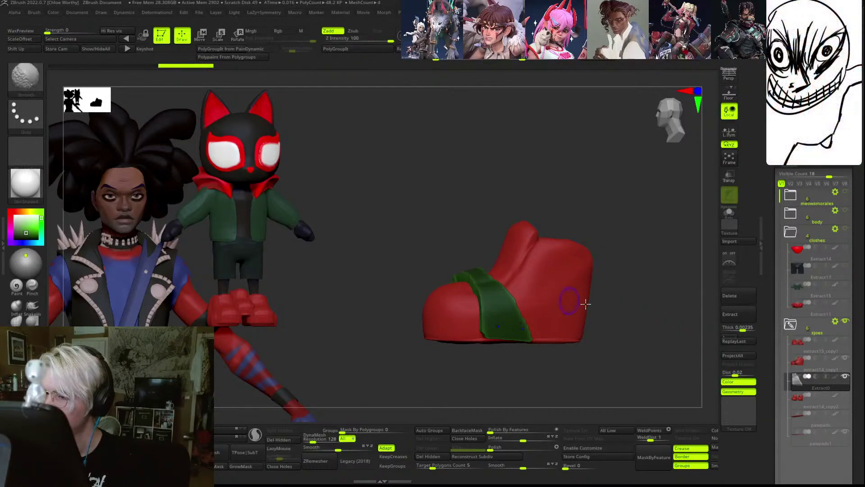
- Extract the strap again with the thickness set to 0.00005 and accept it as a separate piece
left_click(742, 319)
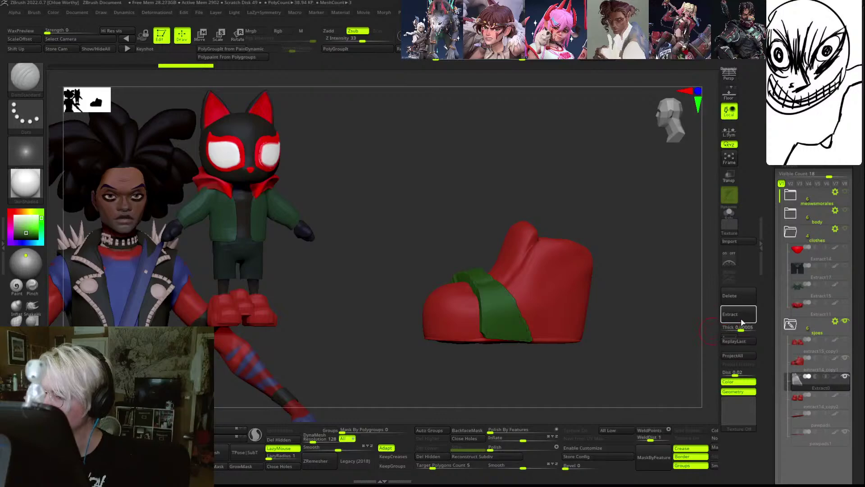
left_click_drag(611, 321, 709, 321)
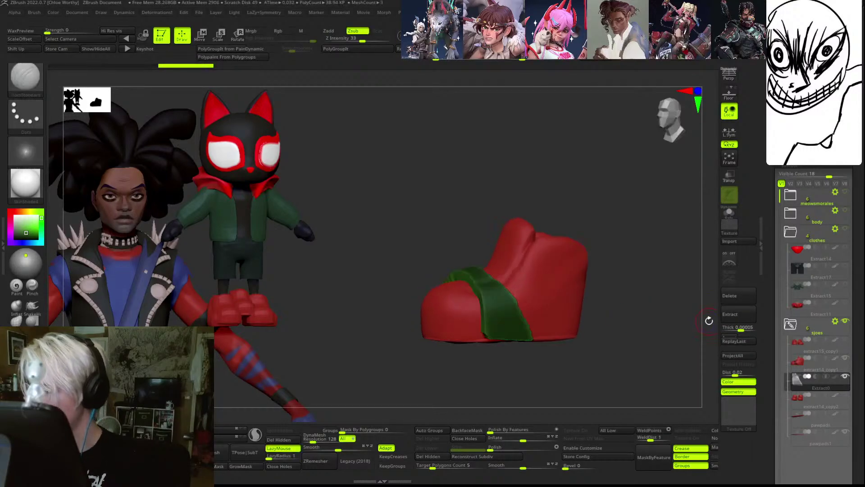
key("shift")
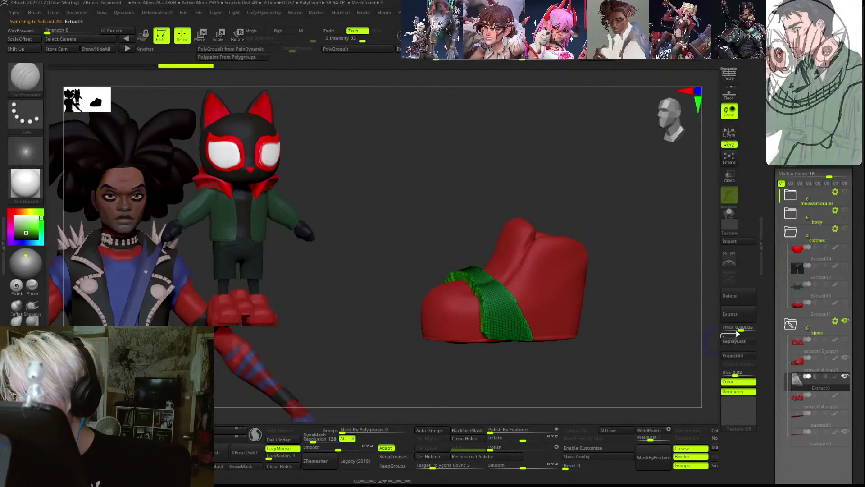
left_click(736, 333)
left_click_drag(618, 339, 643, 332)
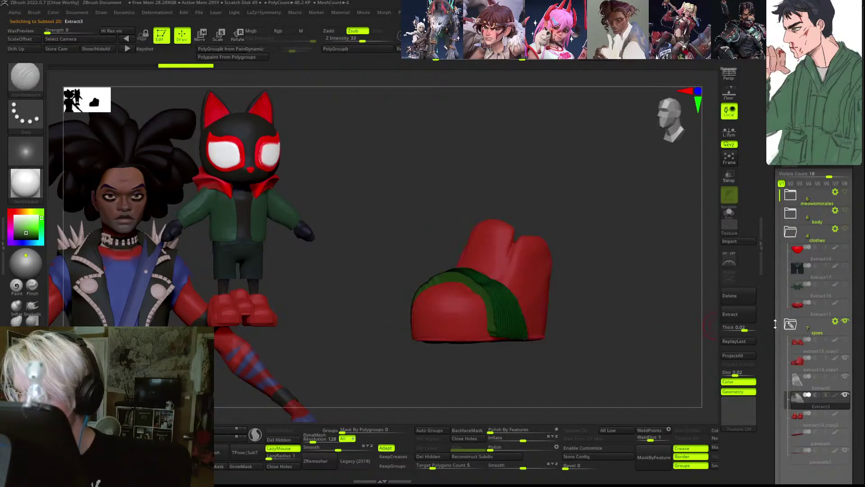
- Compare the two extracted straps, hide the second one, and select the first
left_click(533, 297, "alt")
left_click(513, 319, "alt")
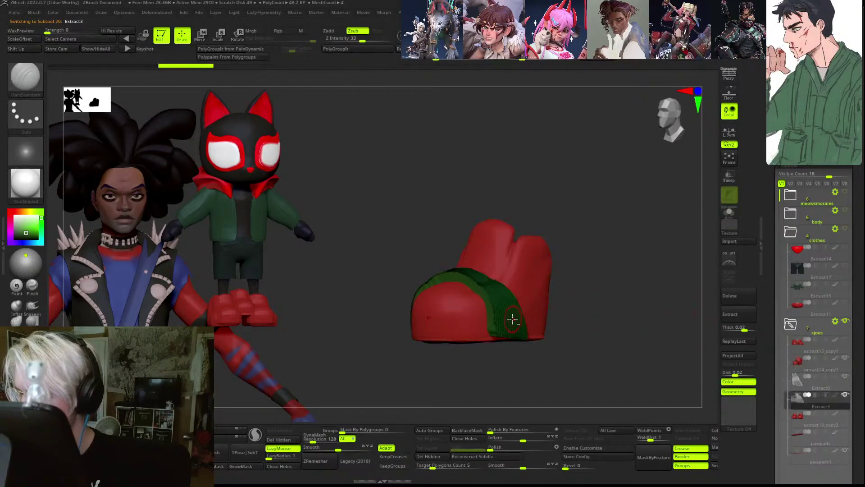
left_click(845, 393)
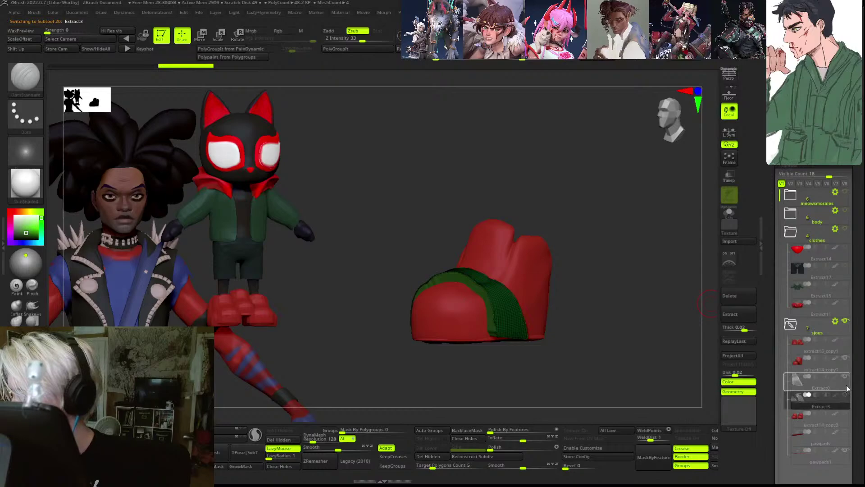
left_click(821, 381)
- Compare the shoe's polygroups with the strap in side view, then reselect the strap and clear its mask
left_click_drag(662, 369, 591, 347)
left_click(590, 320, "alt")
left_click_drag(656, 322, 684, 319, "alt")
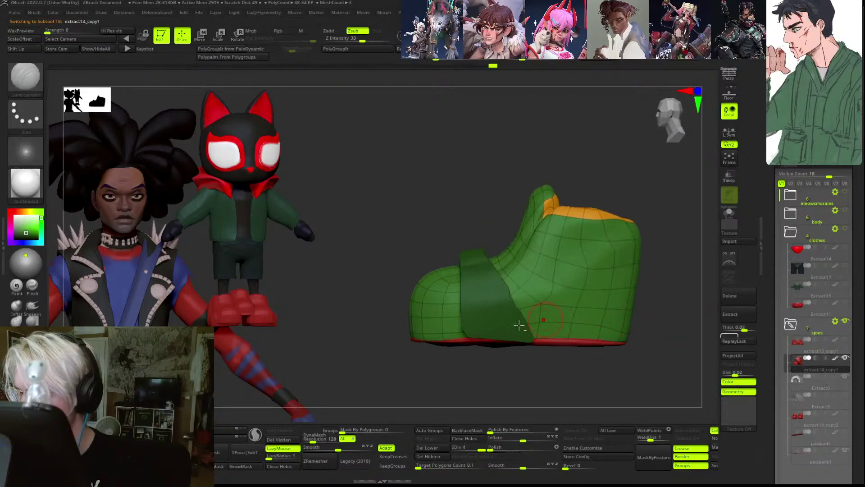
left_click(520, 324, "alt")
left_click_drag(539, 384, 463, 303, "alt")
left_click_drag(656, 371, 664, 367, "ctrl")
key("ctrl")
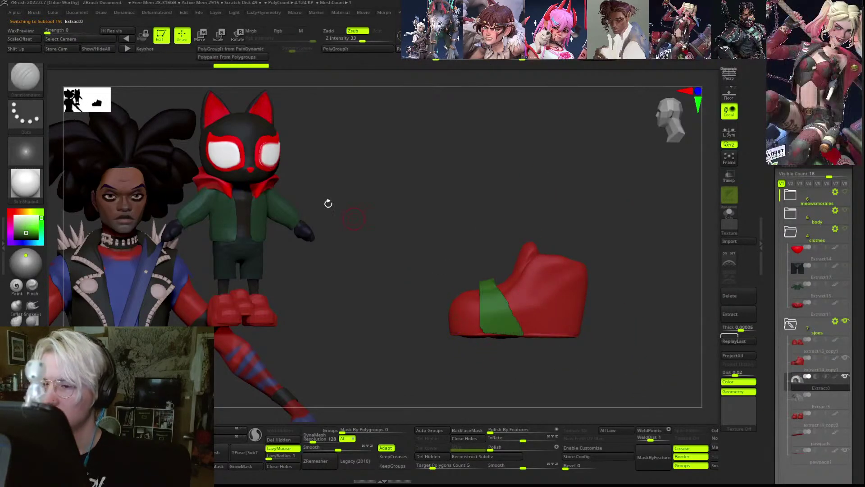
- Fill the strap with dark grey and change its fill to white
key("c")
key("ctrl+f")
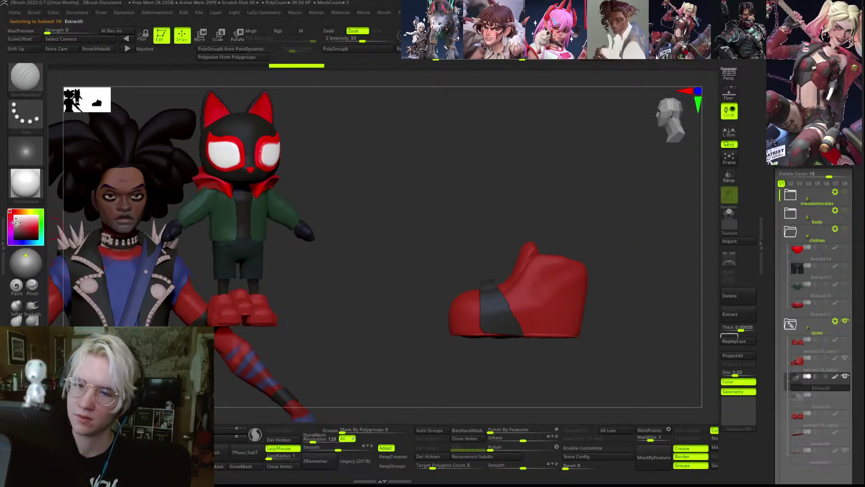
key("ctrl+f")
key("shift+f")
key("shift+f")
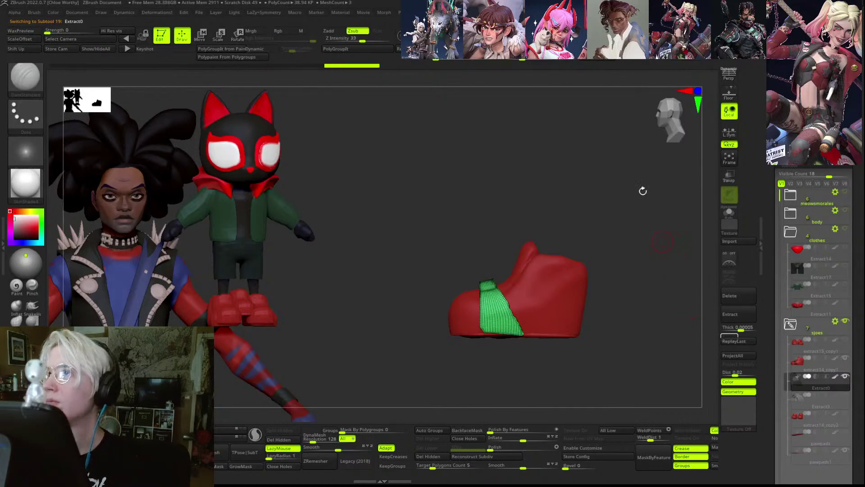
- Review the white strap's wireframe in side view, adjust the draw size, and frame the strap closely
left_click_drag(663, 307, 682, 321)
key("shift+f")
key("shift+f")
key("s")
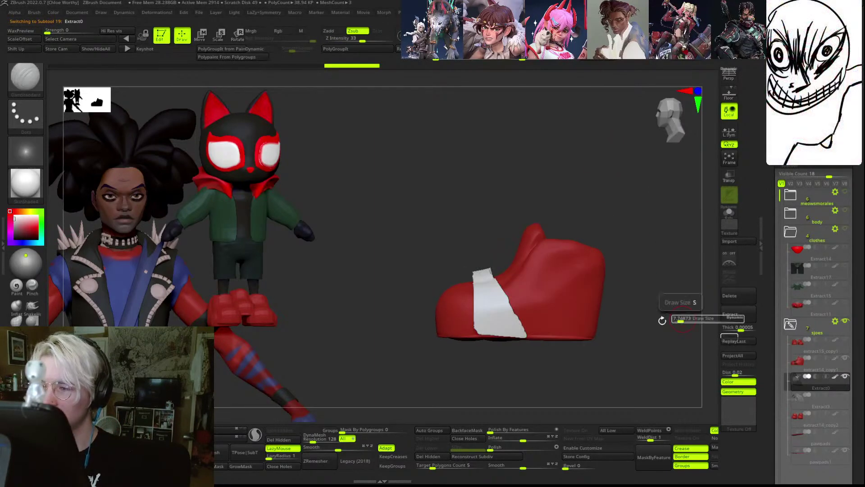
key("shift+f")
key("s")
left_click_drag(618, 345, 631, 347)
key("f")
key("shift+f")
key("f")
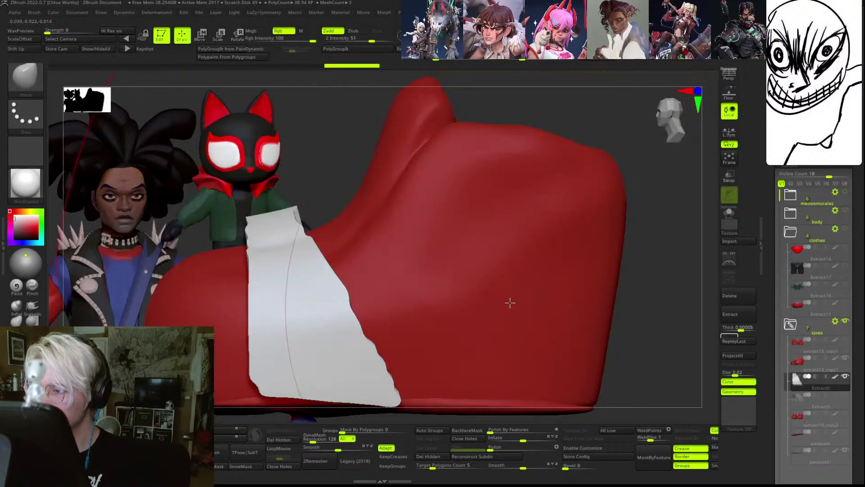
- Try light strokes on the strap with a large Move brush and review its fit from the front and side
left_click_drag(392, 298, 360, 295, "shift")
mouse_move(671, 304)
left_mouse_down()
mouse_move(612, 285)
mouse_move(451, 311)
left_mouse_up()
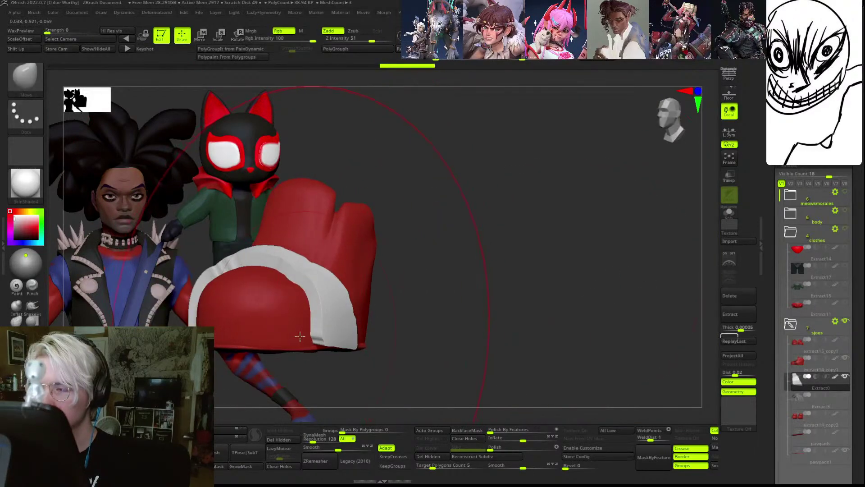
left_click_drag(340, 315, 316, 288)
left_click_drag(494, 310, 622, 316, "alt")
left_click_drag(495, 347, 464, 342)
left_click_drag(649, 342, 530, 349)
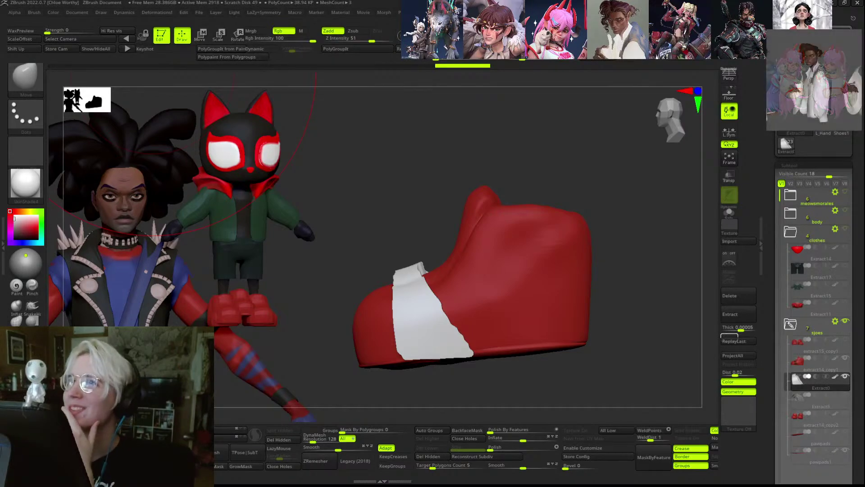
left_click_drag(377, 215, 397, 209)
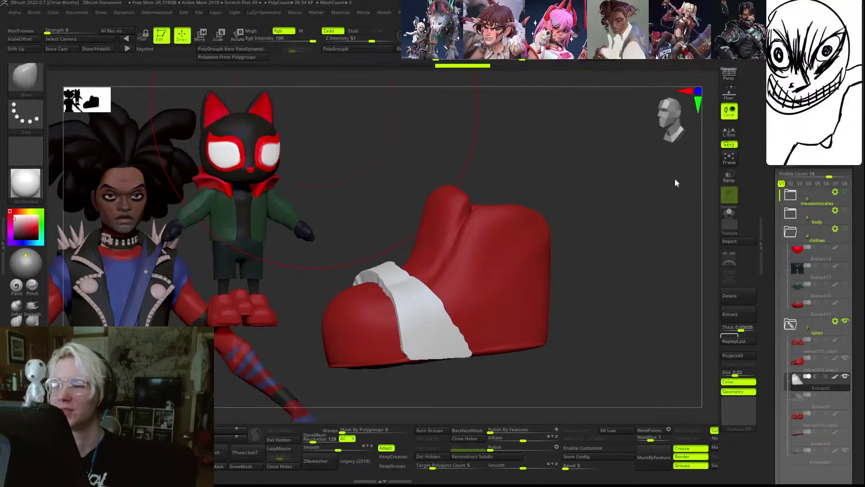
mouse_move(675, 266)
left_mouse_down()
mouse_move(655, 278)
mouse_move(682, 279)
left_mouse_up()
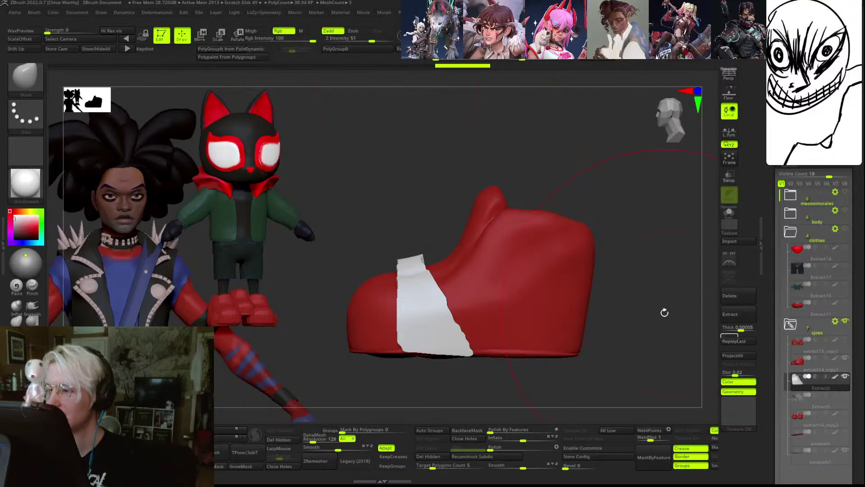
left_click_drag(665, 313, 662, 272)
- Select the shoe and check its wireframe and polygroups against the strap from the side
key("shift+f")
left_click_drag(655, 226, 654, 322, "alt")
key("shift+f")
left_click(549, 336, "alt")
key("shift+f")
key("shift+f")
key("shift+f")
key("shift+f")
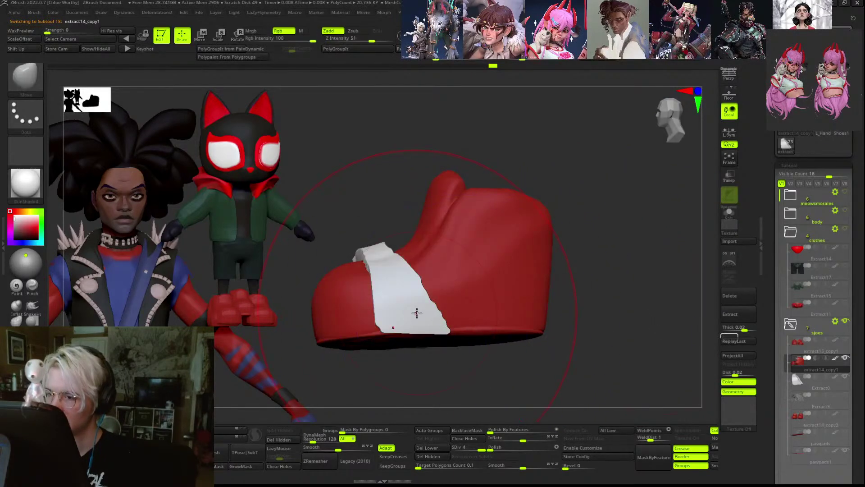
- Select the white strap and check its wireframe and fit against the shoe from the side and front
left_click_drag(609, 290, 586, 319, "shift")
key("shift+f")
key("shift+f")
left_click(419, 294, "alt")
left_click_drag(659, 300, 615, 301)
key("shift+f")
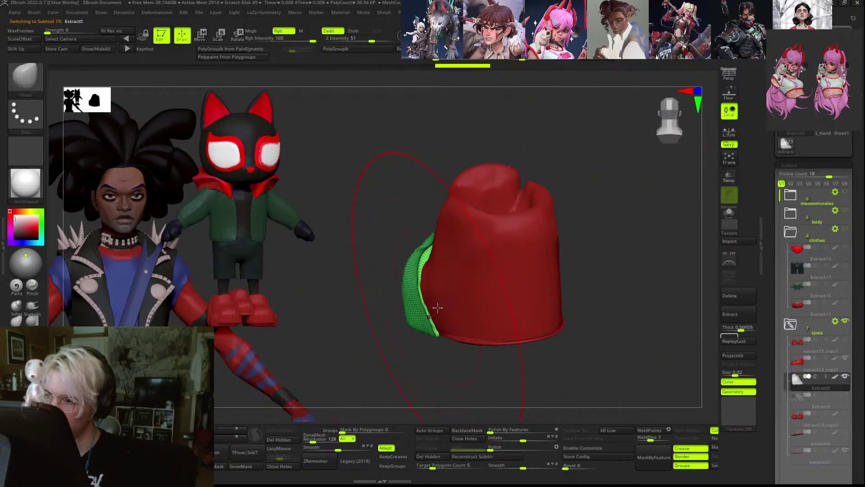
left_click_drag(368, 217, 408, 239)
key("shift+f")
- Shape the strap's side and lower rear corner around the shoe with the Move brush
left_click_drag(377, 315, 359, 290)
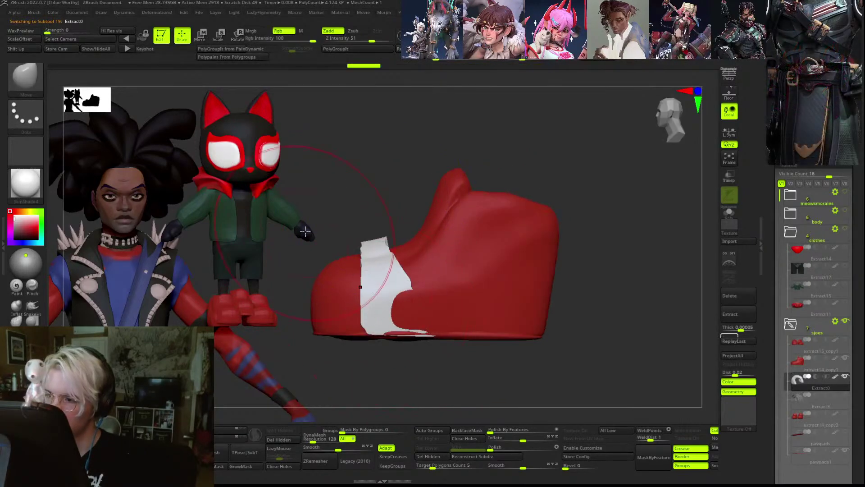
left_click_drag(386, 255, 473, 258)
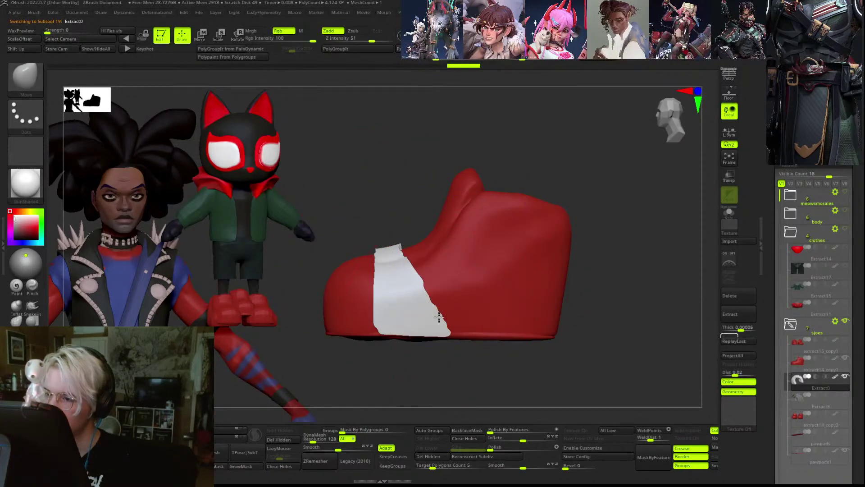
left_click_drag(580, 258, 487, 270)
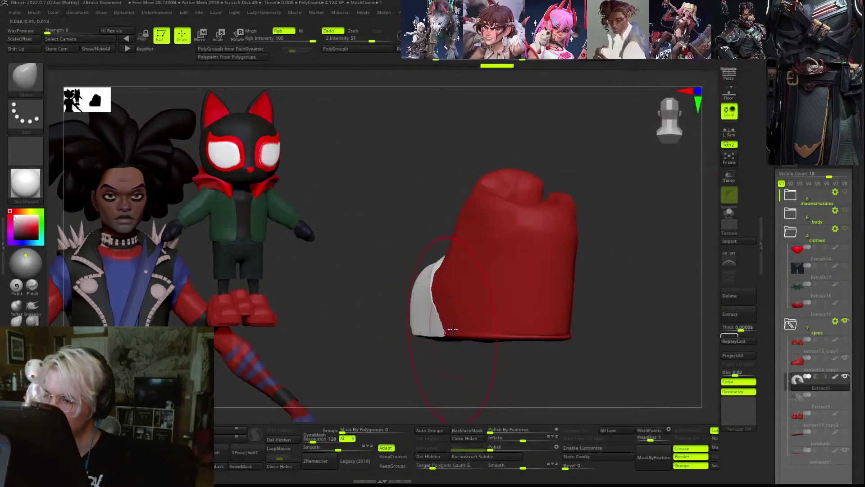
left_click_drag(452, 330, 432, 328)
left_click_drag(455, 356, 577, 347)
left_click_drag(431, 281, 427, 278)
left_click_drag(494, 238, 473, 291)
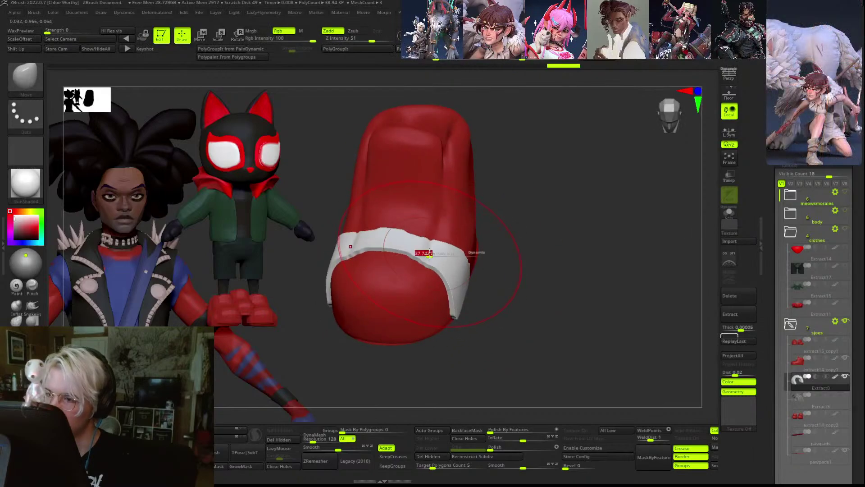
- Try smoothing the strap's edge over the instep, undo it, and check the strap's wireframe from the side
left_click_drag(434, 246, 404, 247, "shift")
key("ctrl+z")
left_click_drag(531, 228, 489, 246)
left_click_drag(512, 325, 573, 308)
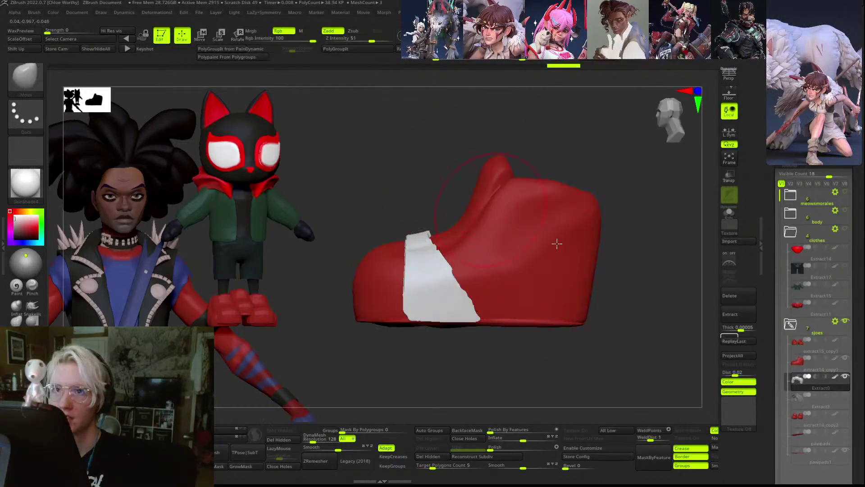
key("shift+f")
key("alt+s")
key("alt+s")
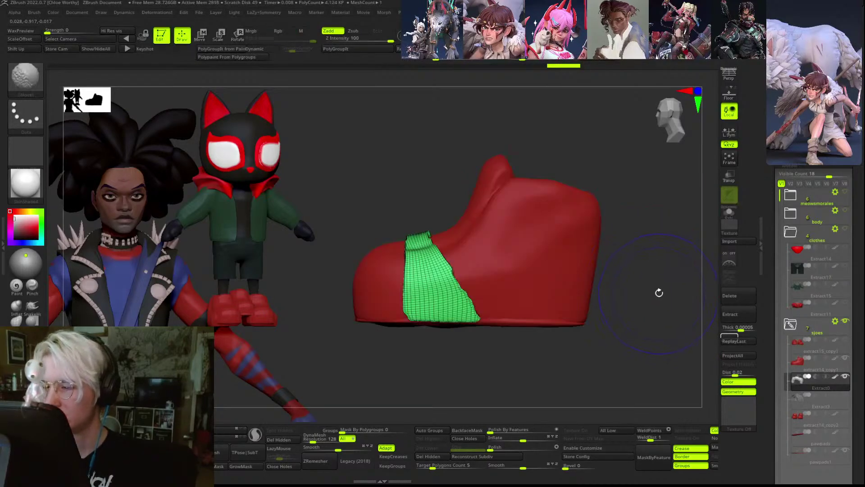
- Set the target polygon count to 0.1 and remesh the strap with ZRemesher
mouse_move(496, 347)
left_mouse_down()
mouse_move(608, 327)
mouse_move(522, 299)
mouse_move(466, 329)
mouse_move(454, 299)
mouse_move(491, 401)
left_mouse_up()
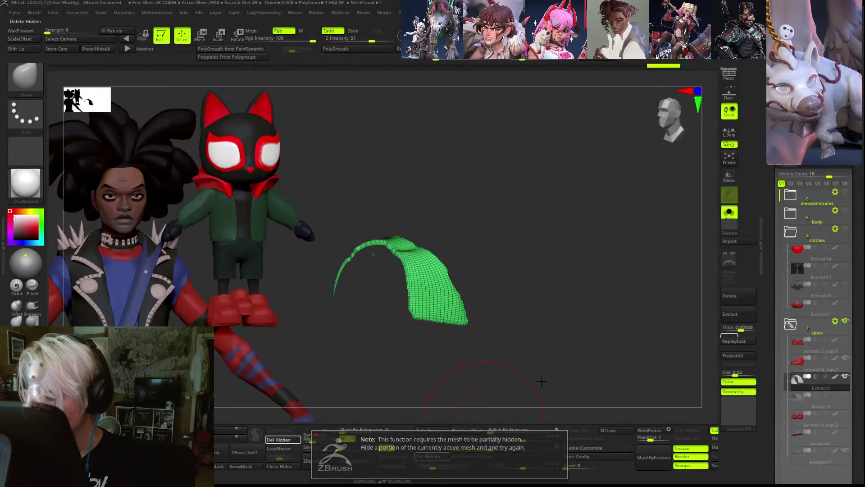
left_click_drag(507, 402, 647, 351)
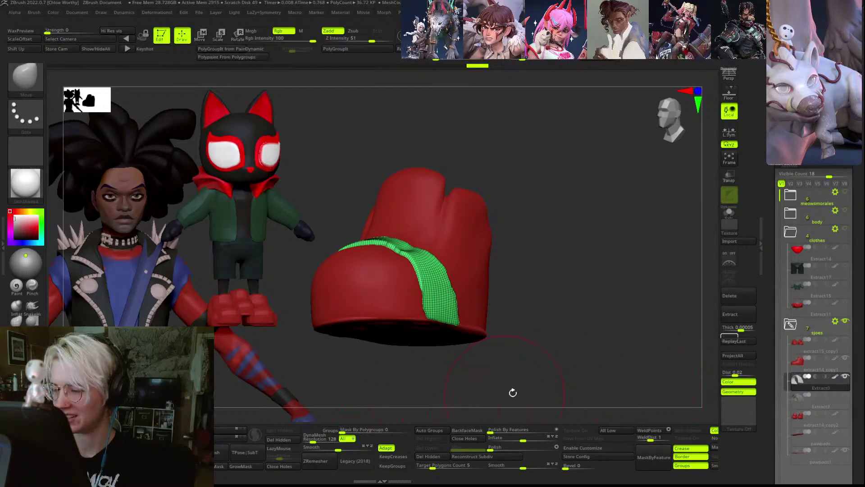
left_click(418, 465)
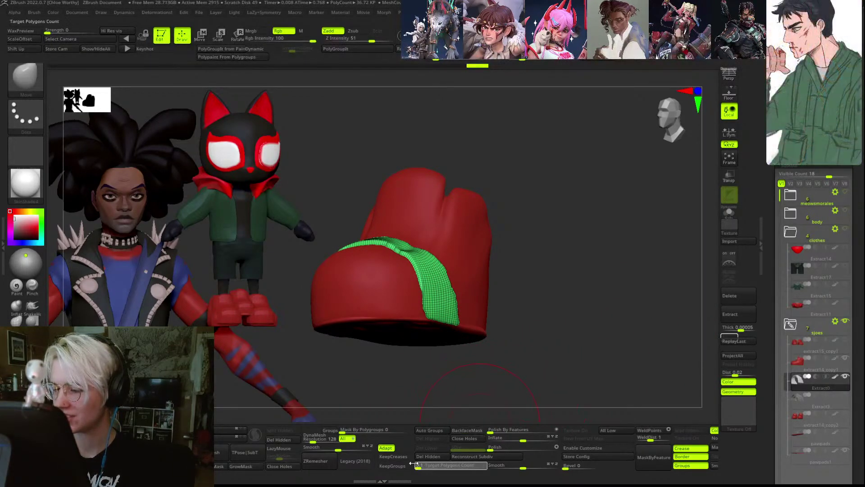
left_click_drag(498, 430, 509, 431)
key("shift+f")
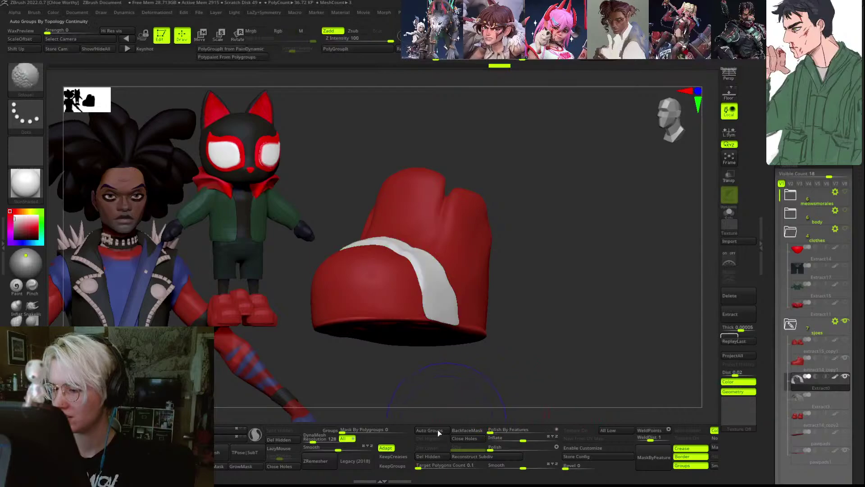
key("shift+f")
left_click(315, 461)
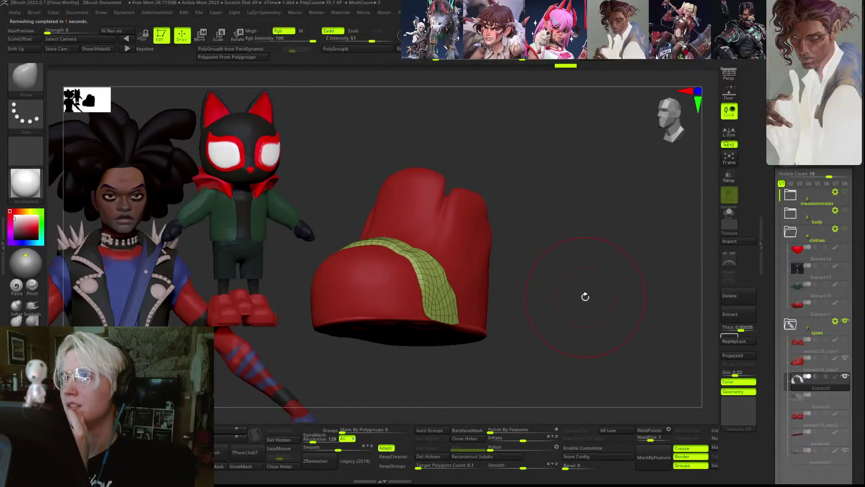
- Push the remeshed strap's front edge and upper side into place over the shoe with the Move brush
mouse_move(575, 300)
left_mouse_down()
mouse_move(552, 321)
mouse_move(541, 319)
mouse_move(569, 297)
mouse_move(545, 300)
left_mouse_up()
key("shift+f")
left_click_drag(532, 430, 554, 430)
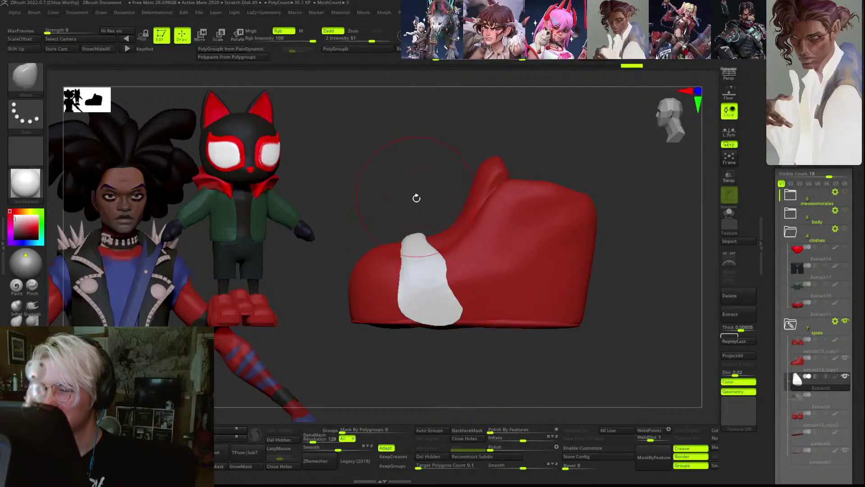
mouse_move(415, 195)
left_mouse_down()
mouse_move(428, 191)
mouse_move(409, 191)
mouse_move(393, 237)
mouse_move(365, 244)
mouse_move(371, 257)
mouse_move(406, 275)
left_mouse_up()
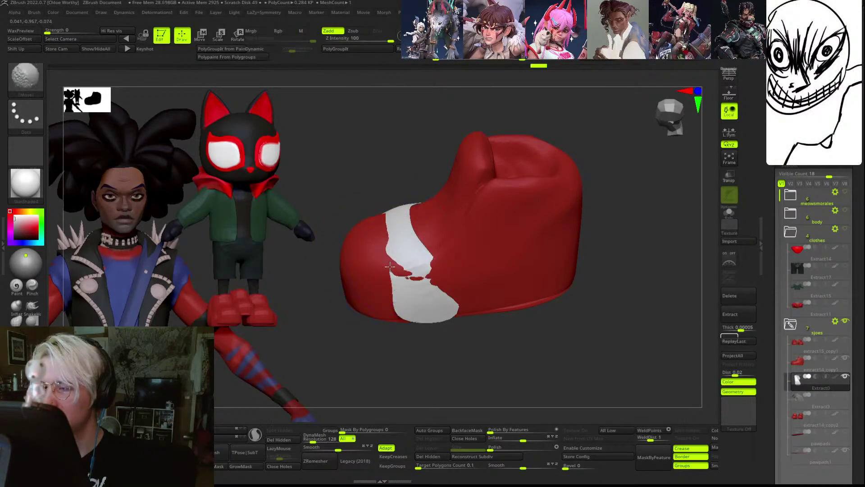
left_click_drag(392, 246, 383, 242)
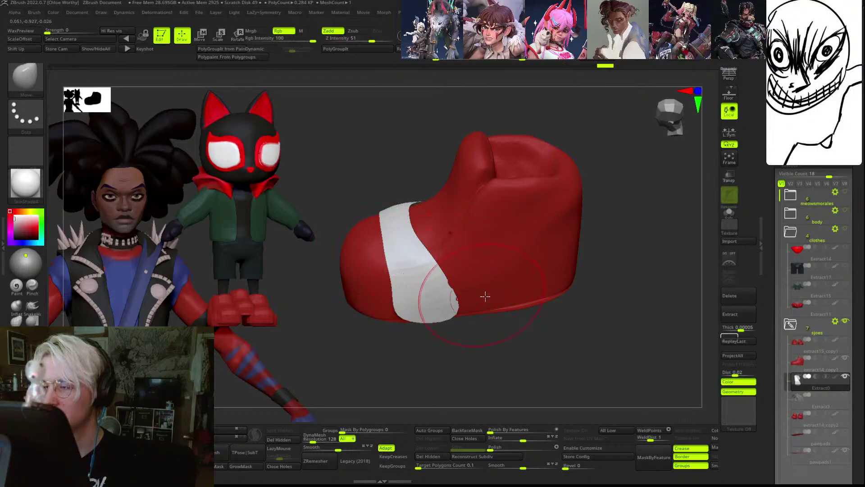
- Pull the strap's lower rear corner into a crisper shape along the sole and smooth its side surface
key("shift+f")
key("shift+f")
left_click_drag(502, 337, 456, 320)
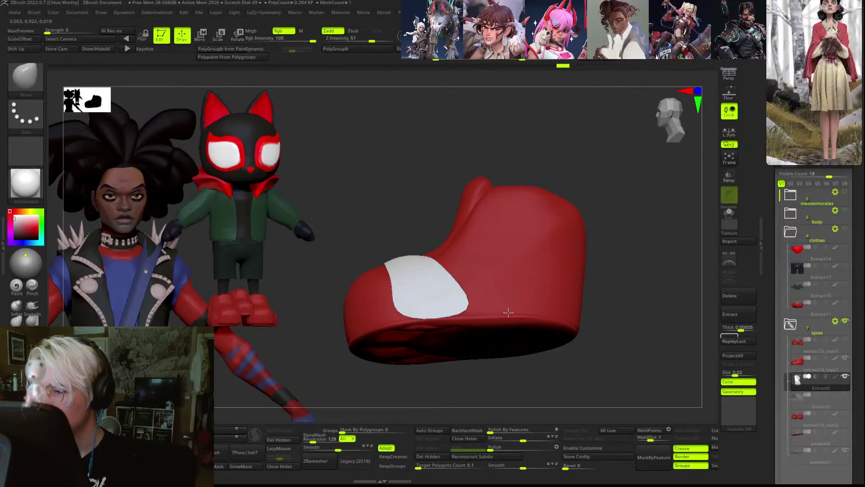
key("shift+f")
left_click_drag(618, 245, 626, 285)
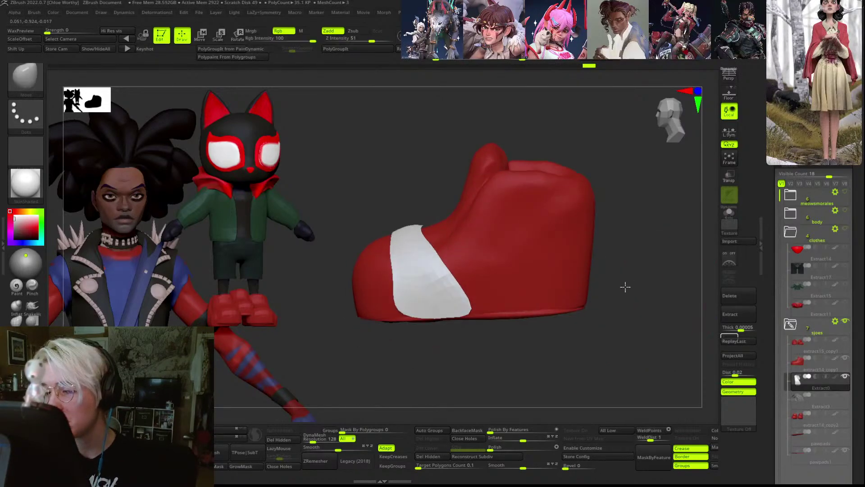
left_click_drag(455, 284, 473, 267, "shift")
- Adjust the draw size and refine the strap's upper edges across the instep with the Move brush
key("s")
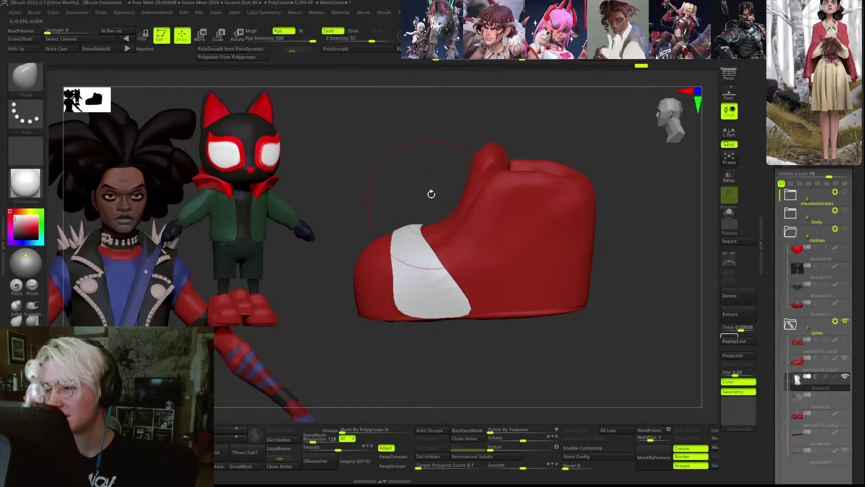
key("s")
mouse_move(431, 194)
left_mouse_down()
mouse_move(435, 212)
mouse_move(414, 229)
mouse_move(427, 228)
left_mouse_up()
key("s")
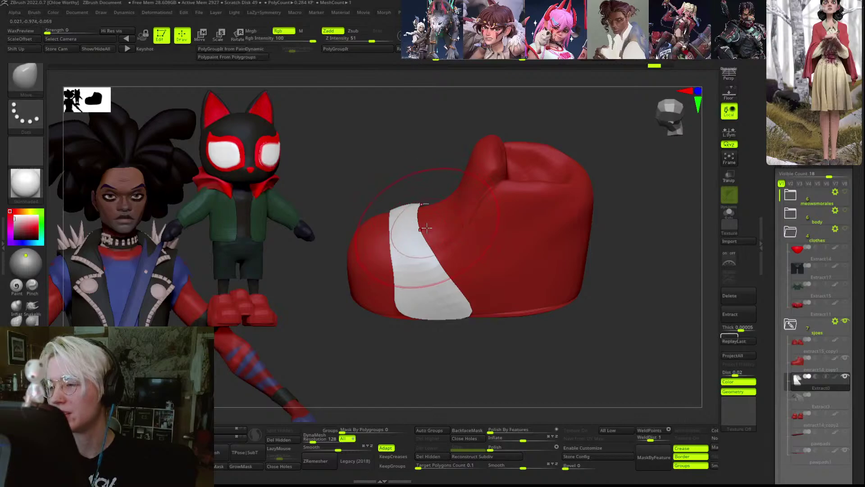
left_click_drag(442, 169, 422, 252)
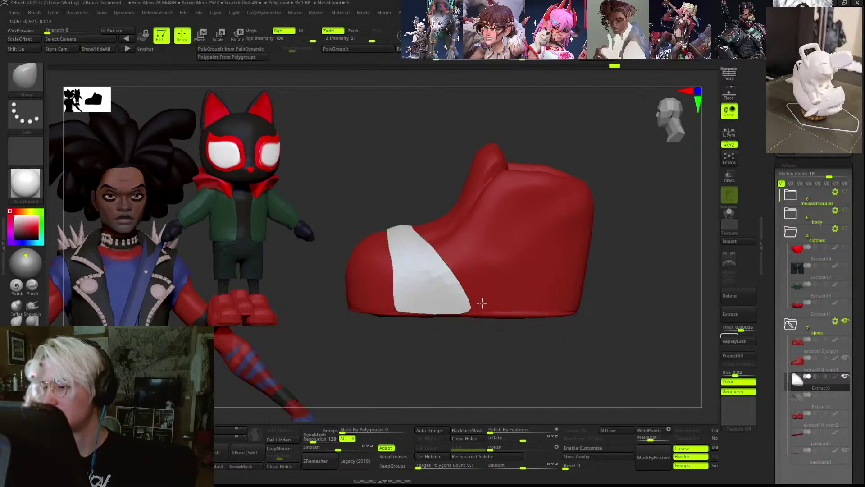
key("s")
key("ctrl")
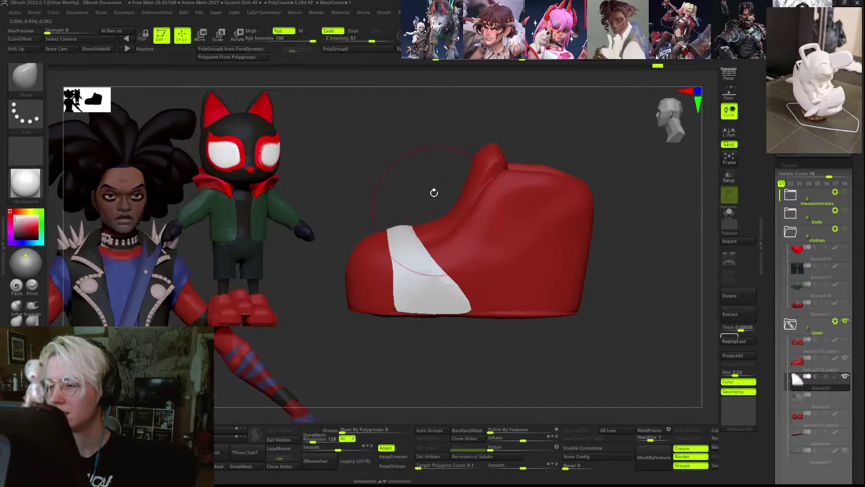
left_click_drag(433, 193, 440, 204)
- Compare the wireframes of the shoe and the strap and review the strap's fit from several angles
key("shift+f")
key("shift+f")
left_click_drag(628, 198, 658, 293)
left_click(560, 232, "alt")
key("shift+f")
key("shift+f")
left_click(408, 350, "alt")
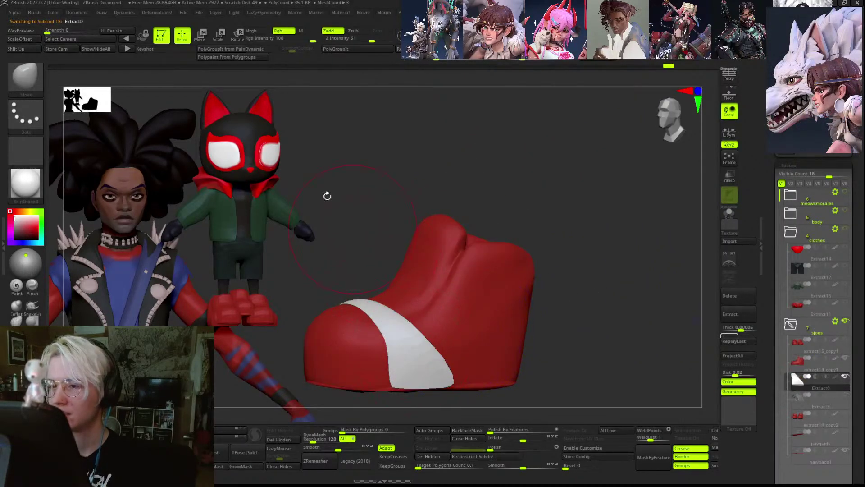
right_click_drag(598, 222, 510, 306)
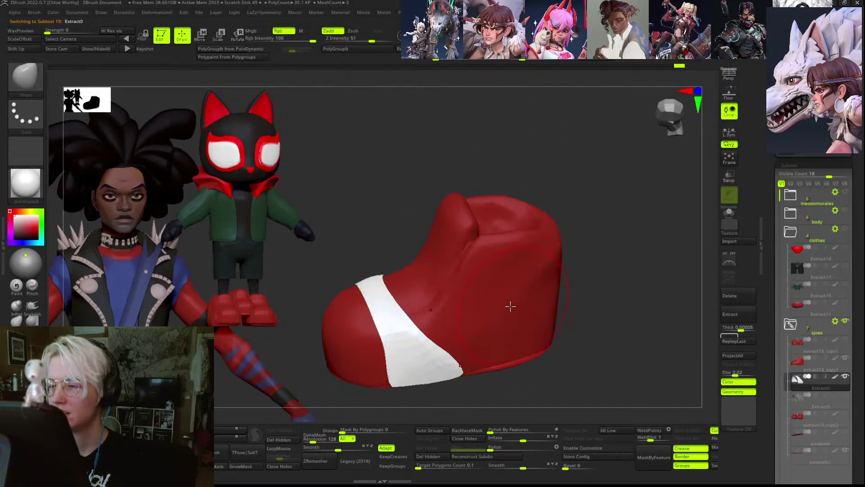
- Select the shoe and build up the inside of its opening with ClayBuildup strokes
left_click(515, 302, "alt")
mouse_move(610, 266)
left_mouse_down()
mouse_move(614, 288)
mouse_move(603, 299)
left_mouse_up()
key("shift+f")
key("b")
key("c")
key("b")
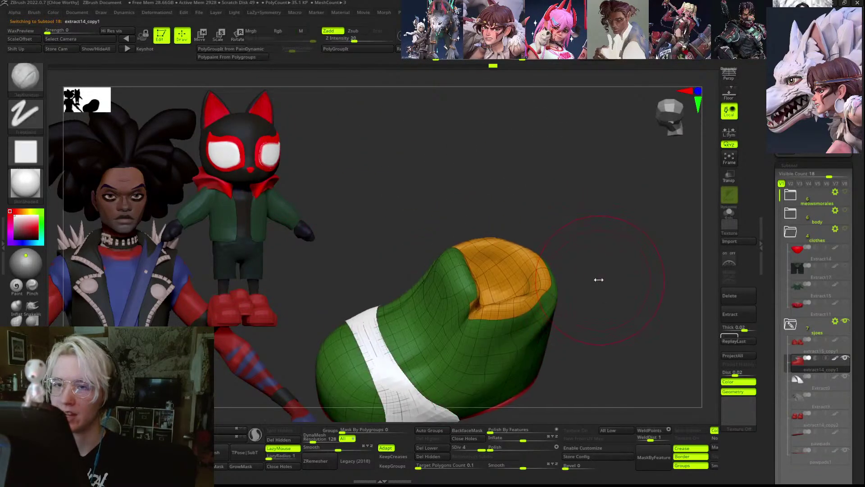
key("shift+f")
right_click_drag(522, 266, 529, 268)
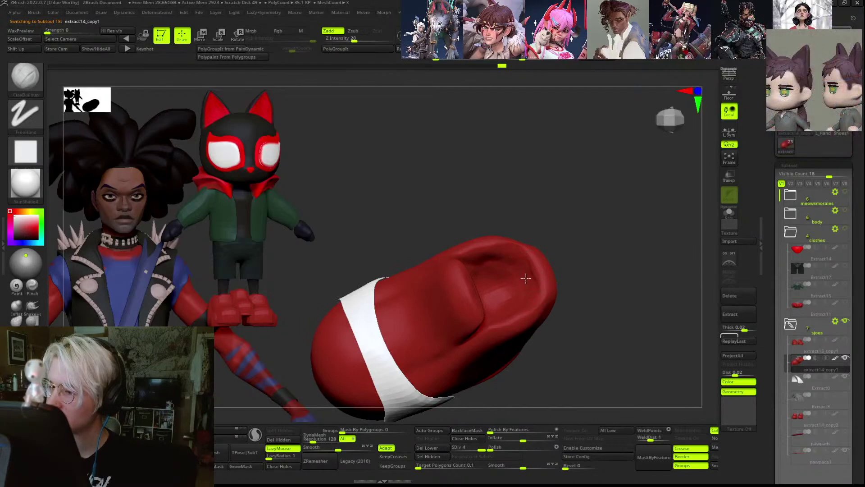
mouse_move(543, 237)
left_mouse_down()
mouse_move(557, 255)
mouse_move(526, 292)
left_mouse_up()
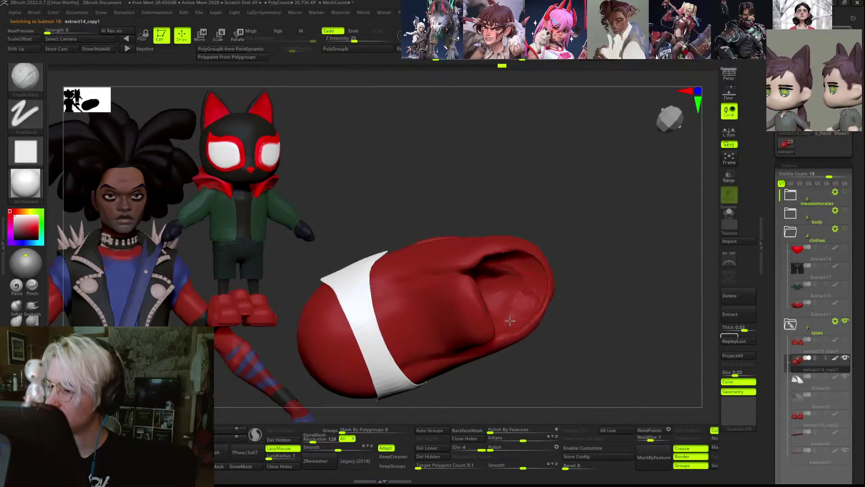
mouse_move(510, 320)
right_mouse_down()
mouse_move(543, 245)
mouse_move(506, 223)
right_mouse_up()
left_click_drag(490, 255, 475, 261)
right_click_drag(508, 280, 529, 236)
- Lower the shoe to subdivision level 3 and try a stroke inside the opening, undoing it
key("shift+d")
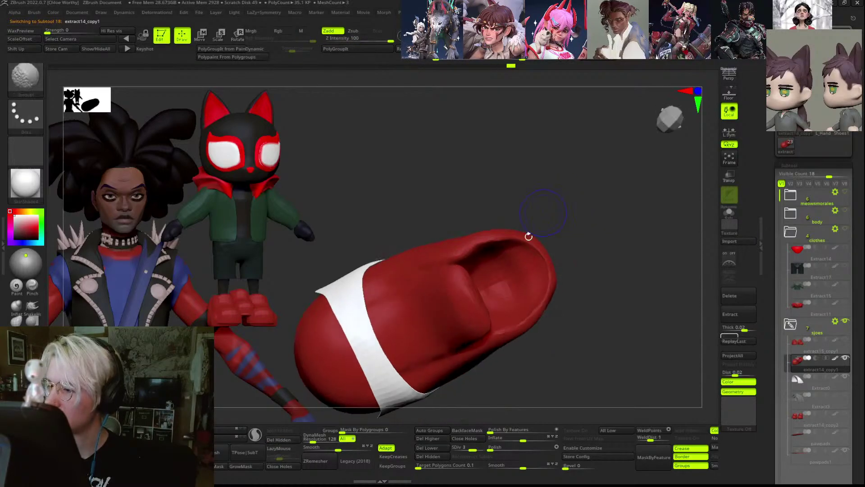
mouse_move(505, 260)
left_mouse_down()
mouse_move(535, 277)
mouse_move(529, 270)
left_mouse_up()
right_click_drag(574, 257, 555, 298)
key("ctrl+z")
- Rework the inner walls of the shoe's opening behind the tongue with ClayBuildup strokes
mouse_move(518, 230)
right_mouse_down()
mouse_move(507, 253)
mouse_move(476, 274)
right_mouse_up()
left_click_drag(467, 264, 493, 257)
right_click_drag(495, 252, 531, 196)
right_click_drag(489, 238, 494, 270)
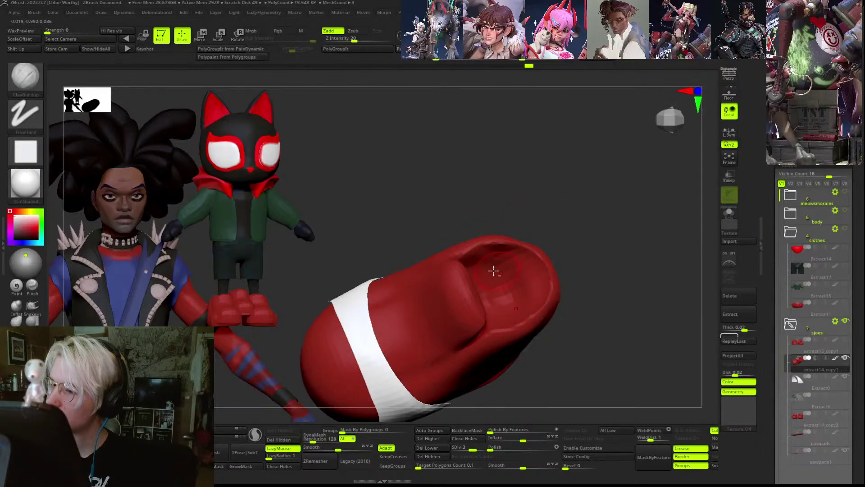
right_click_drag(550, 233, 533, 285)
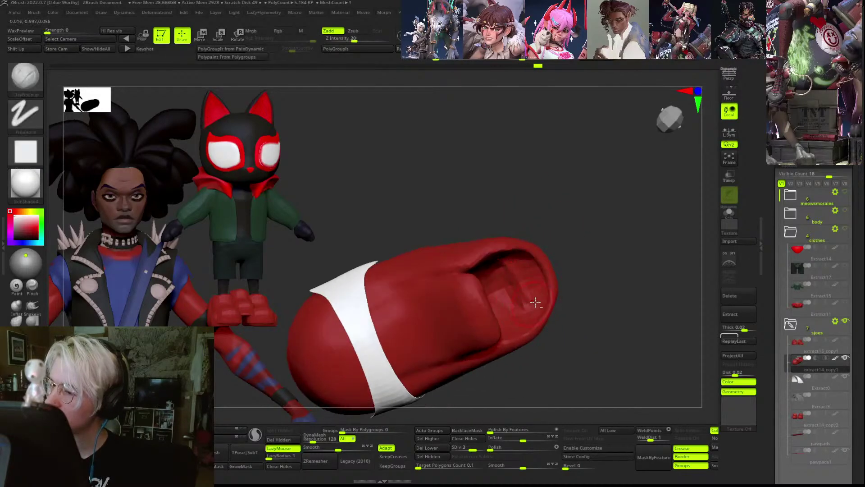
right_click_drag(583, 249, 485, 298)
key("shift")
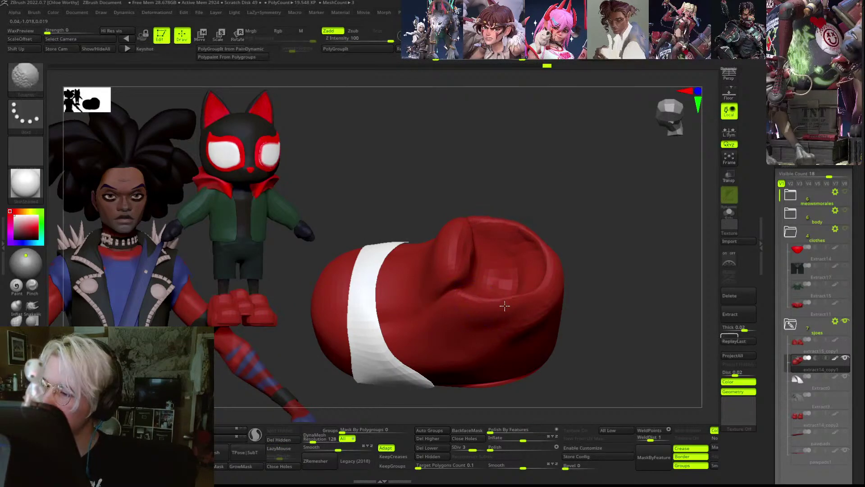
- Check the shoe's heel and wireframe from behind and raise the subdivision level to 3
mouse_move(558, 255)
right_mouse_down()
mouse_move(610, 193)
mouse_move(643, 243)
mouse_move(635, 228)
mouse_move(654, 189)
mouse_move(630, 185)
mouse_move(637, 184)
right_mouse_up()
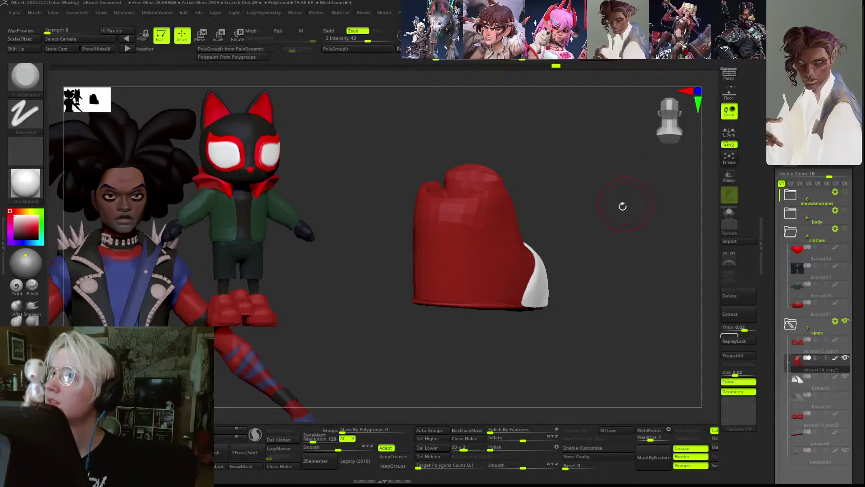
key("shift+f")
key("shift+f")
key("d")
right_click_drag(535, 199, 523, 268)
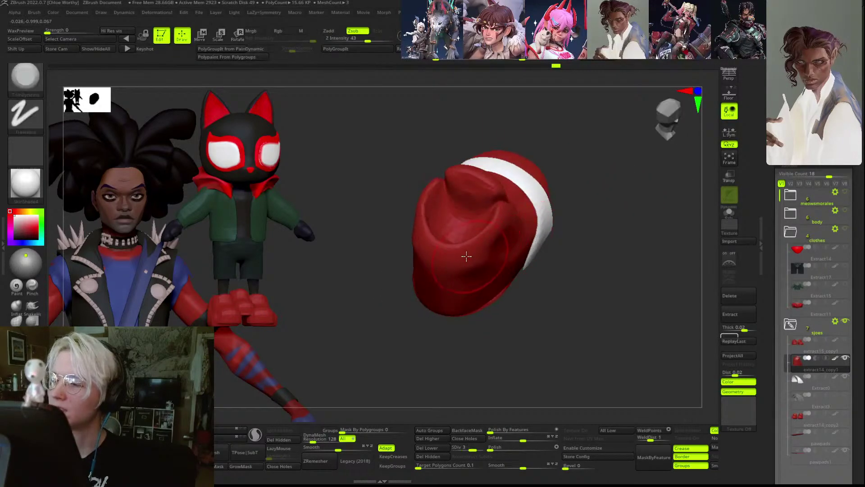
- Lower the shoe to subdivision level 2 and carve along the inner rim of its opening with the DamStandard brush
key("b")
key("d")
key("s")
key("shift+d")
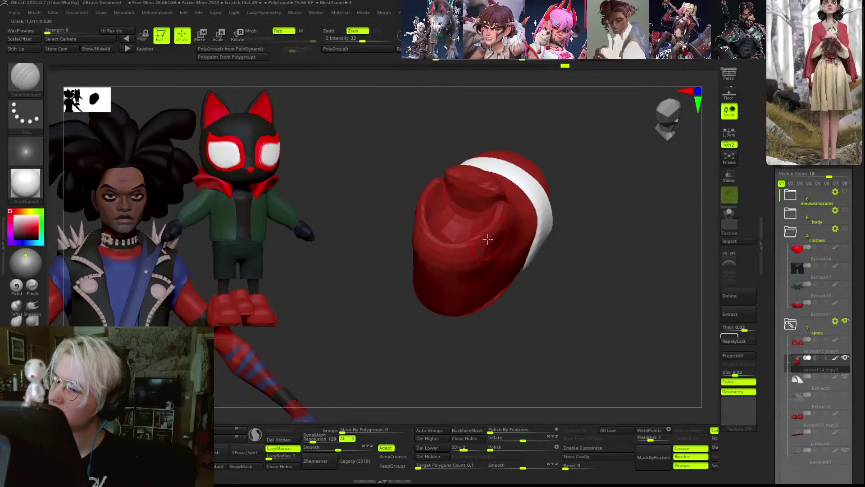
key("r")
key("ctrl+z")
mouse_move(474, 243)
left_mouse_down()
mouse_move(490, 233)
mouse_move(482, 247)
mouse_move(502, 221)
left_mouse_up()
right_click_drag(551, 143, 522, 180)
right_click_drag(488, 262, 534, 246)
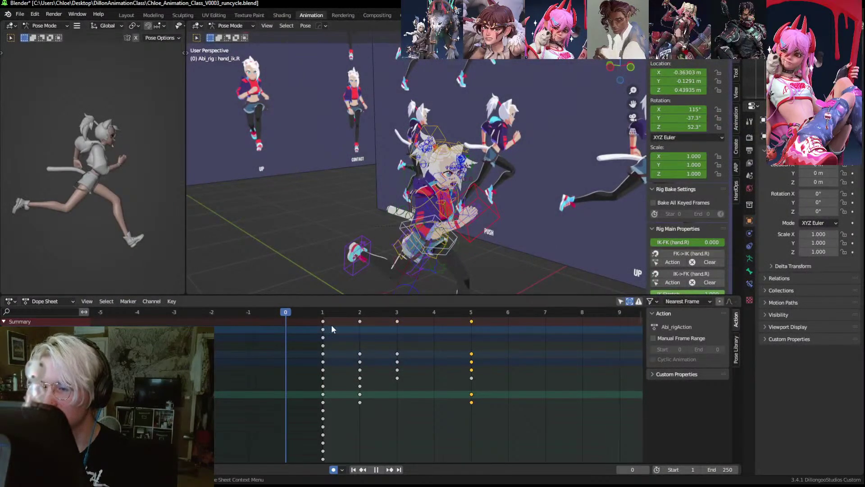
- Switch to Blender and play the run-cycle animation of the posed character rig
key("space")
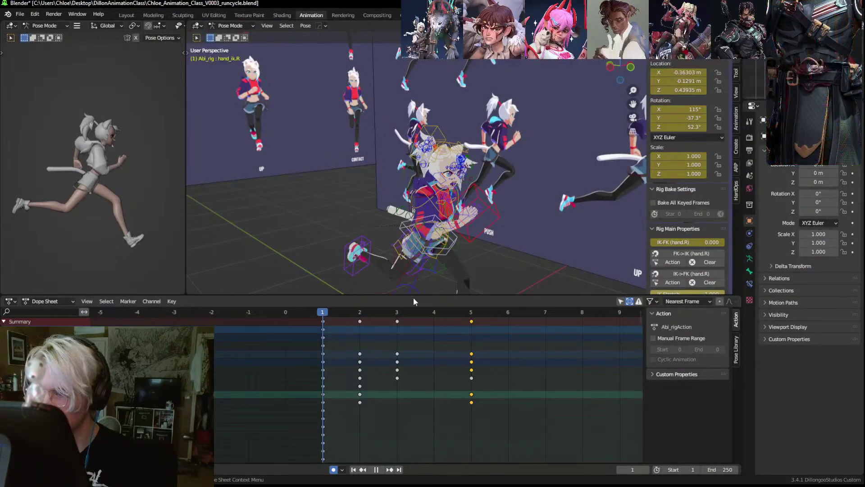
- Stop the run-cycle playback and return to ZBrush to smooth the rear rim of the shoe's opening
key("space")
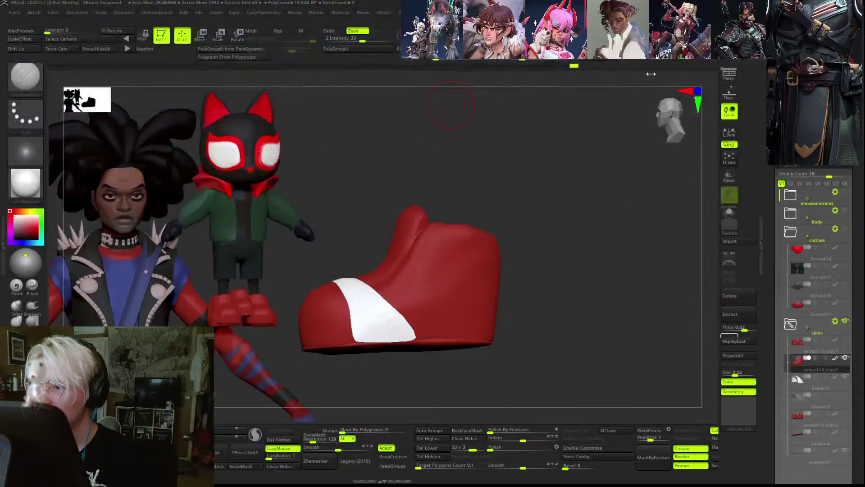
mouse_move(512, 272)
left_mouse_down()
mouse_move(634, 313)
mouse_move(639, 280)
mouse_move(629, 272)
mouse_move(569, 282)
left_mouse_up()
key("shift+f")
key("shift+f")
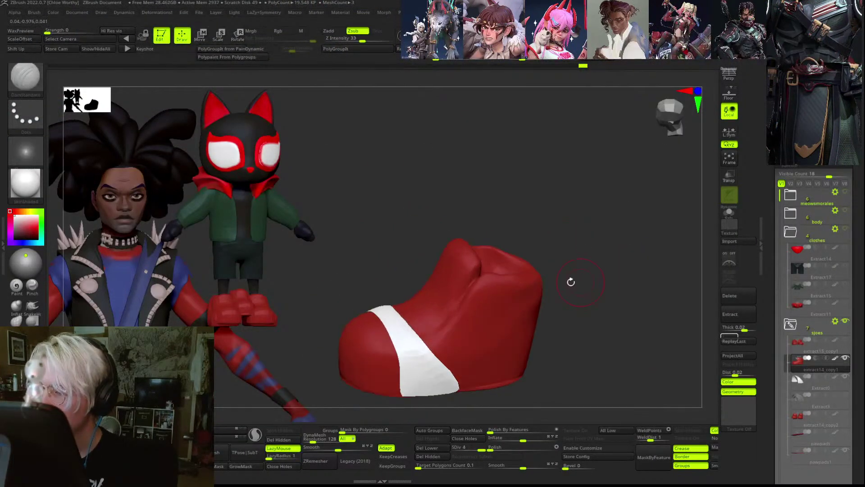
left_click_drag(507, 226, 514, 274)
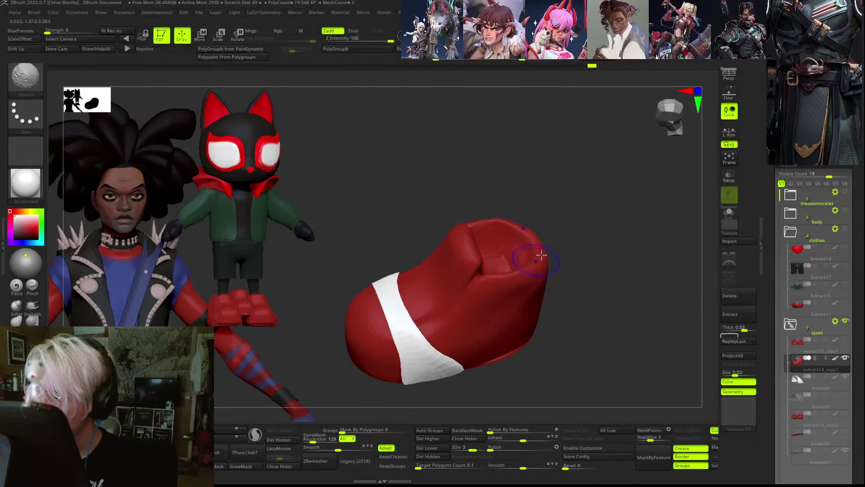
right_click_drag(520, 253, 541, 270)
- Lower the shoe to subdivision level 2 and carve along the side of its opening's rim with the DamStandard brush
key("ctrl+shift+z")
mouse_move(583, 245)
left_mouse_down()
mouse_move(586, 202)
mouse_move(628, 247)
left_mouse_up()
key("d")
mouse_move(561, 256)
left_mouse_down()
mouse_move(637, 195)
mouse_move(605, 261)
mouse_move(610, 201)
mouse_move(577, 169)
mouse_move(582, 179)
left_mouse_up()
key("shift+d")
key("shift+d")
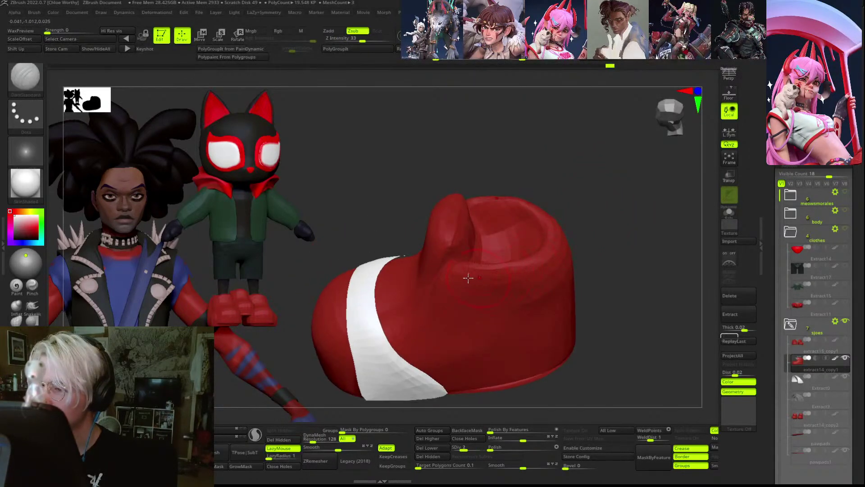
left_click_drag(467, 276, 518, 266)
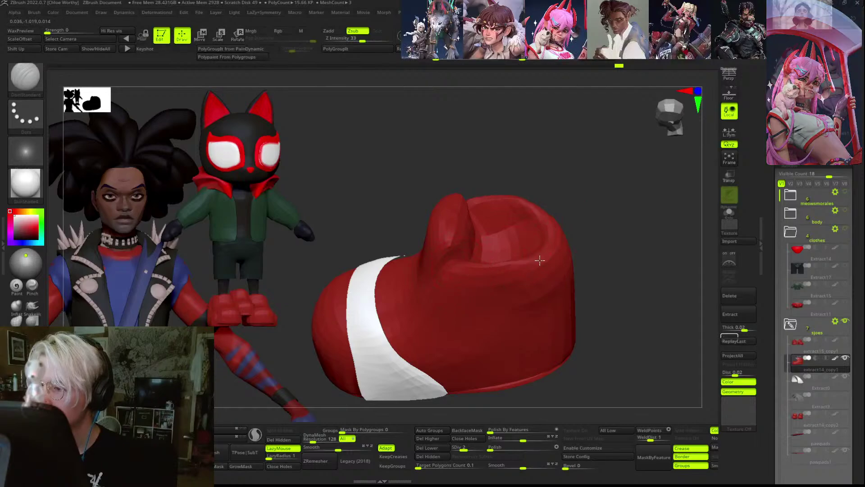
- Raise the shoe to subdivision level 3 and check its opening and side profile
left_click_drag(552, 201, 586, 215)
left_click_drag(554, 260, 621, 204)
key("d")
key("f")
key("shift+s")
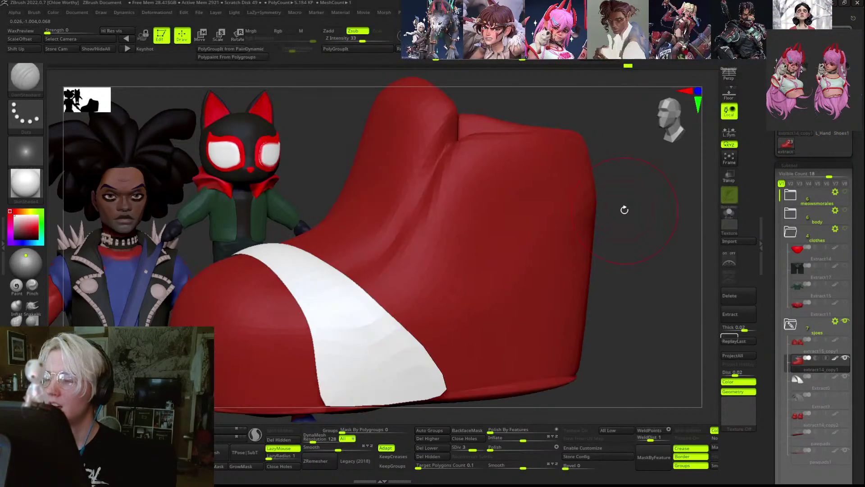
left_click_drag(640, 269, 631, 212, "alt")
- Select the white instep strap and pull its lower front corner toward the toe with the Move brush
left_click(384, 292, "alt")
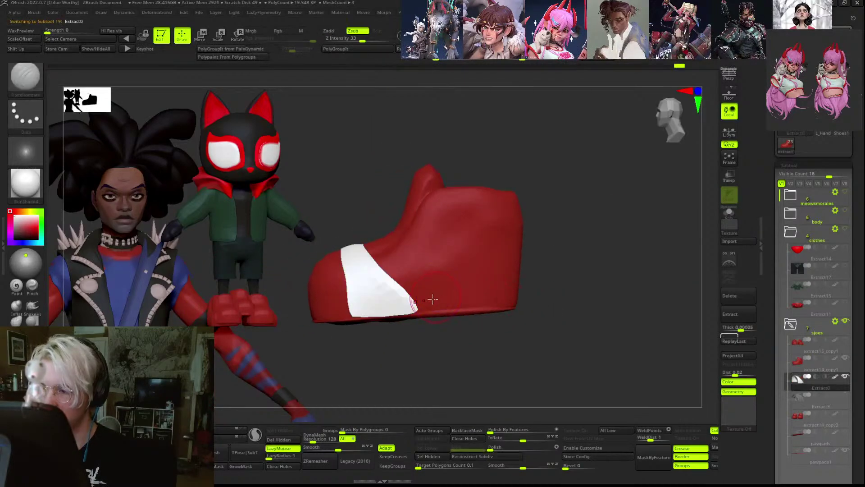
key("b")
key("m")
key("v")
key("s")
left_click_drag(561, 245, 579, 258)
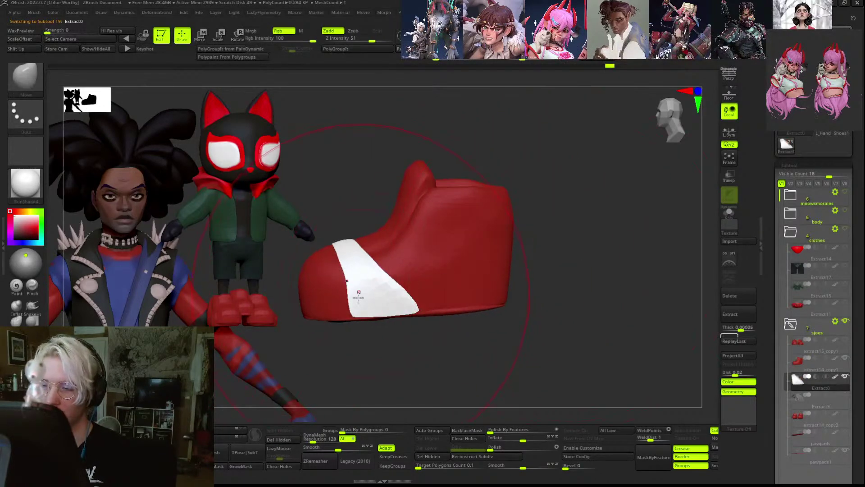
key("s")
left_click_drag(359, 299, 344, 299)
key("shift+f")
key("shift+f")
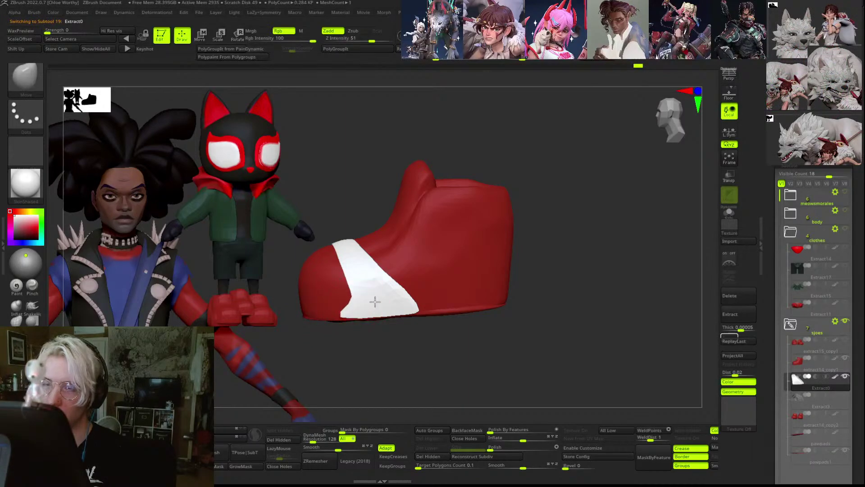
- Curve the strap's front edge inward above the flared corner and adjust its rear edge across the instep with the Move brush
left_click_drag(358, 294, 357, 279)
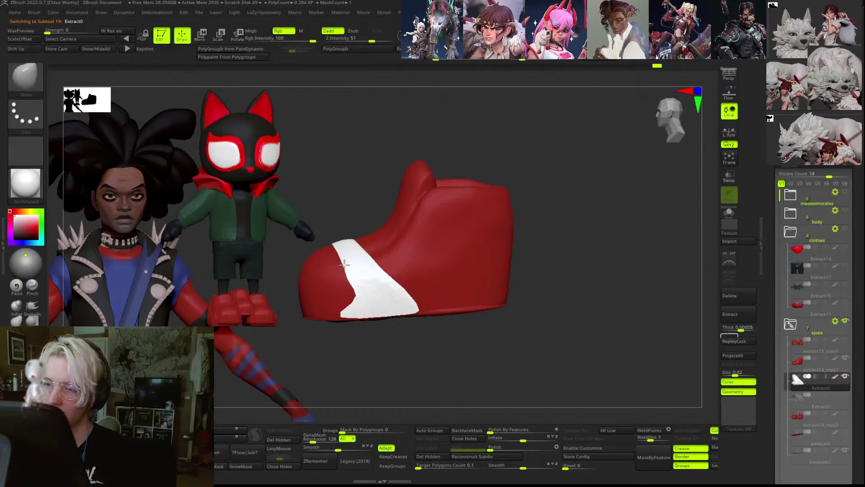
left_click_drag(556, 271, 603, 320)
key("shift+f")
key("shift+f")
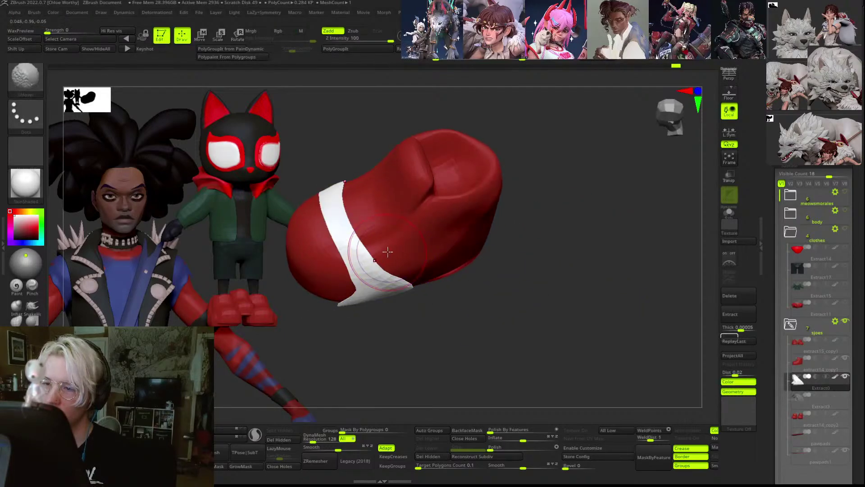
mouse_move(386, 250)
left_mouse_down()
mouse_move(390, 241)
mouse_move(378, 232)
left_mouse_up()
key("shift+f")
key("shift+f")
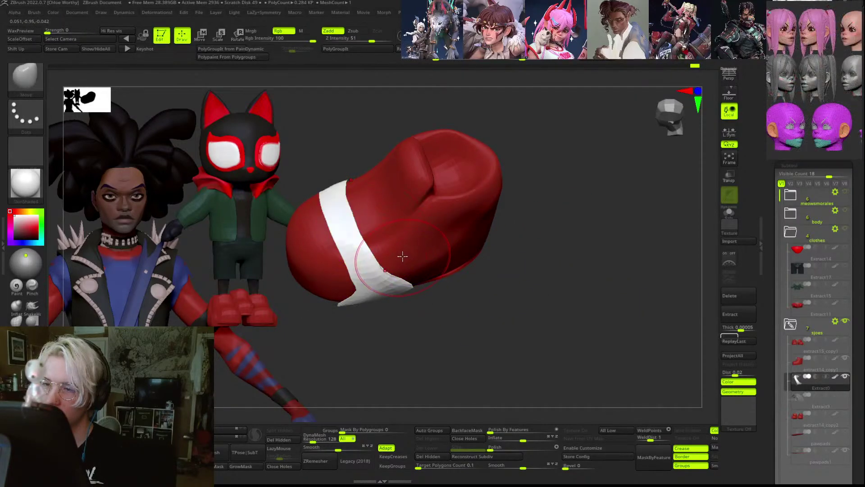
- Curve the strap's rear edge inward so its lower end flares toward the heel, and check the fit from the front
left_click_drag(550, 256, 542, 236, "shift")
key("shift+f")
left_click_drag(550, 273, 645, 286, "alt")
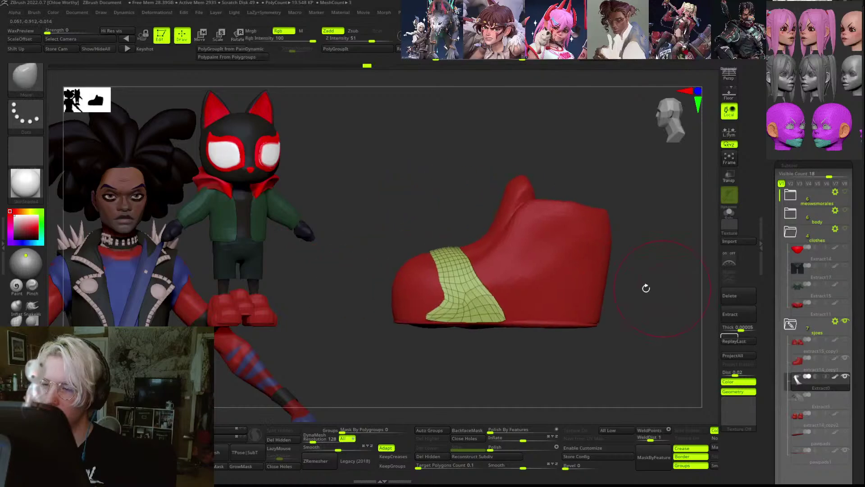
key("shift+f")
left_click_drag(499, 302, 499, 294)
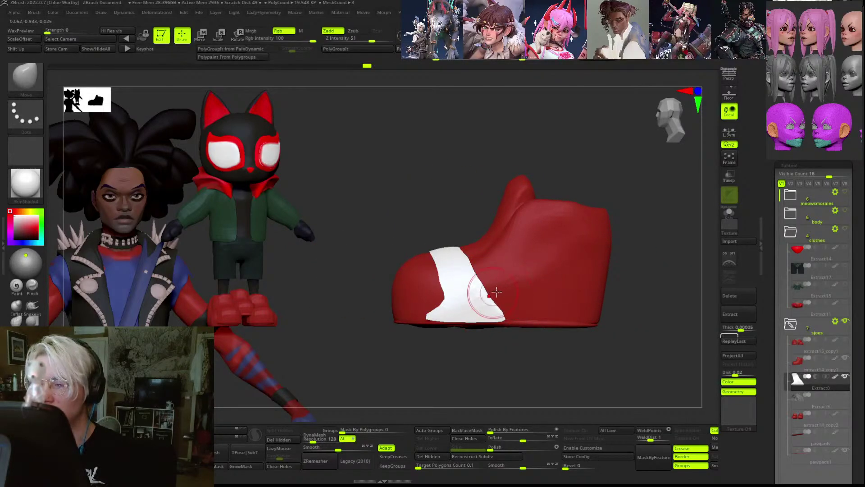
key("shift+f")
key("shift+f")
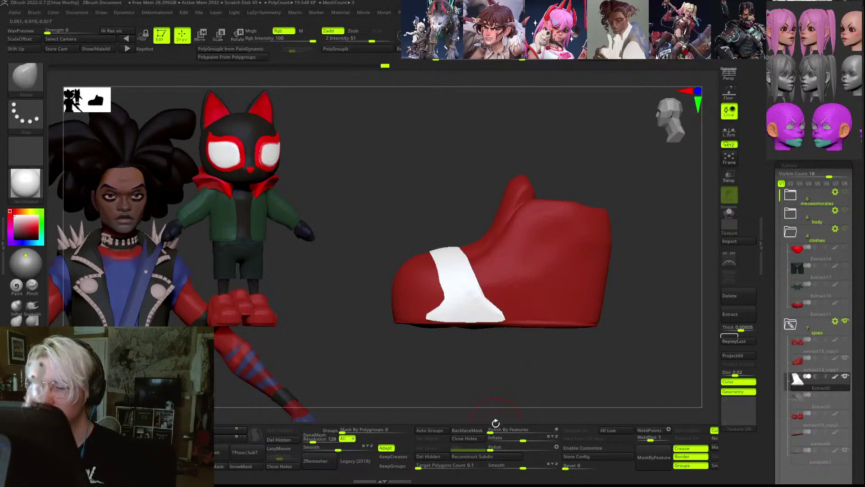
left_click_drag(492, 375, 568, 377)
key("shift+f")
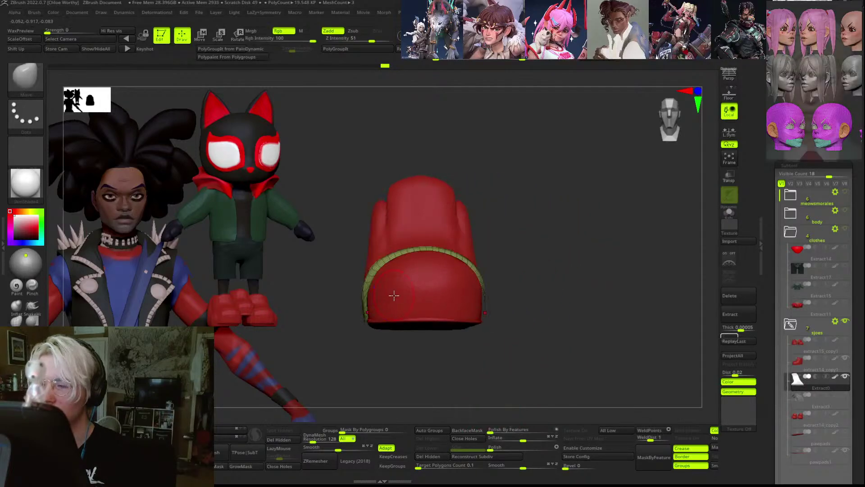
- Select the red shoe body and paint a swoosh-shaped mask on its side at subdivision level 4
left_click(394, 296, "alt")
left_click_drag(563, 311, 480, 309, "shift")
key("shift+f")
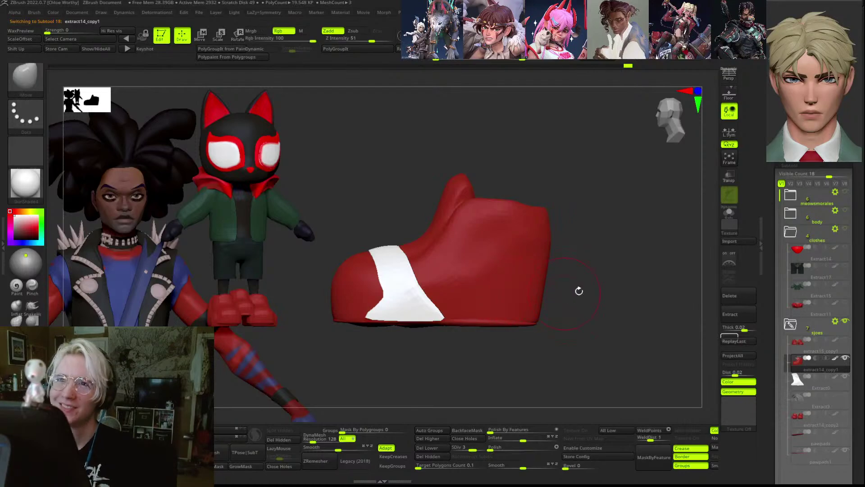
key("ctrl")
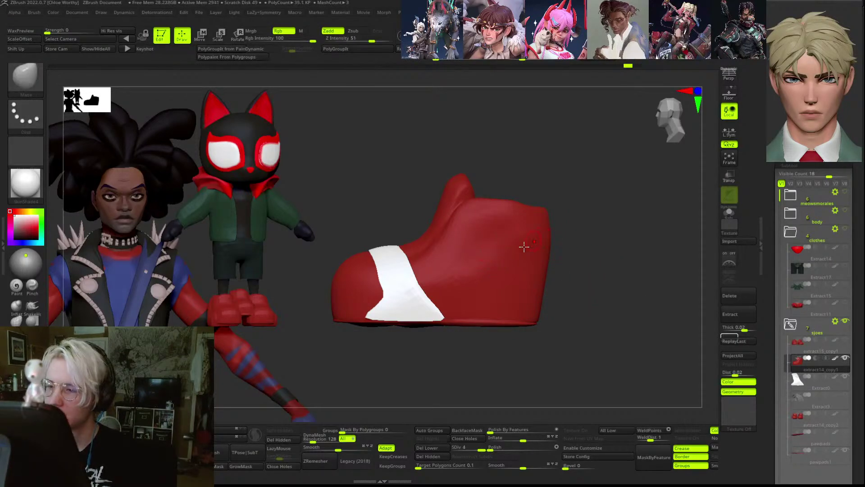
left_click_drag(457, 268, 511, 259, "ctrl")
key("ctrl+z")
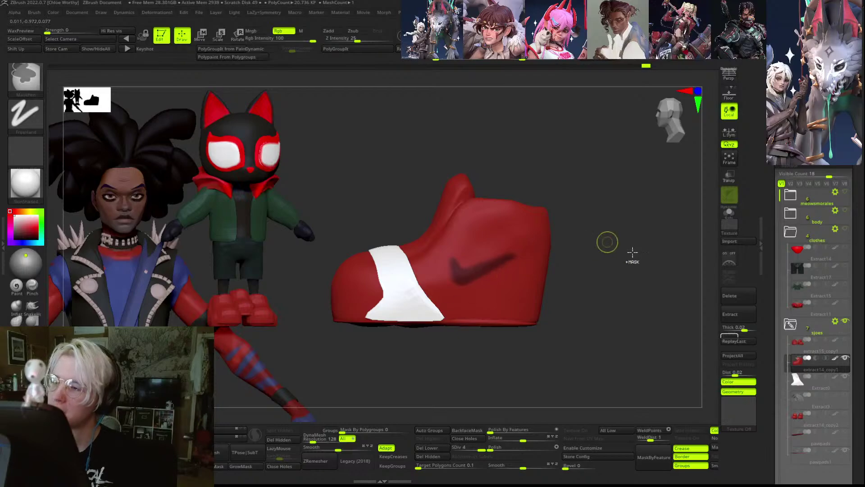
mouse_move(624, 296)
left_mouse_down()
mouse_move(633, 357)
mouse_move(517, 418)
left_mouse_up()
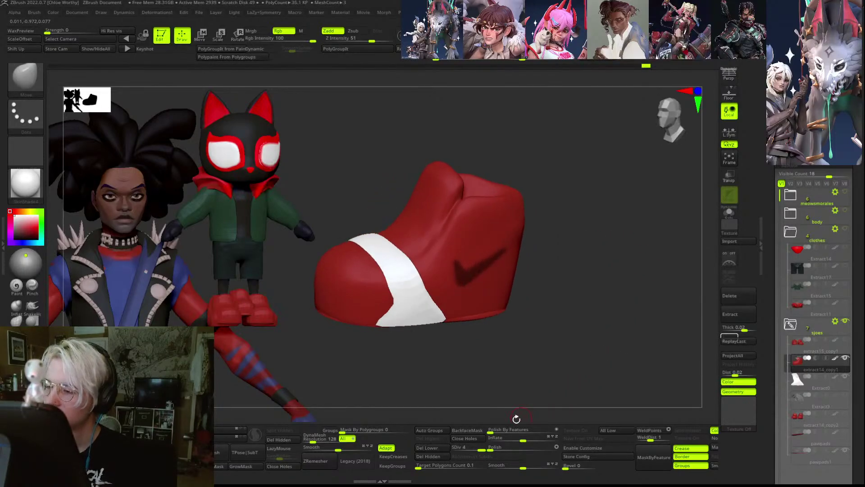